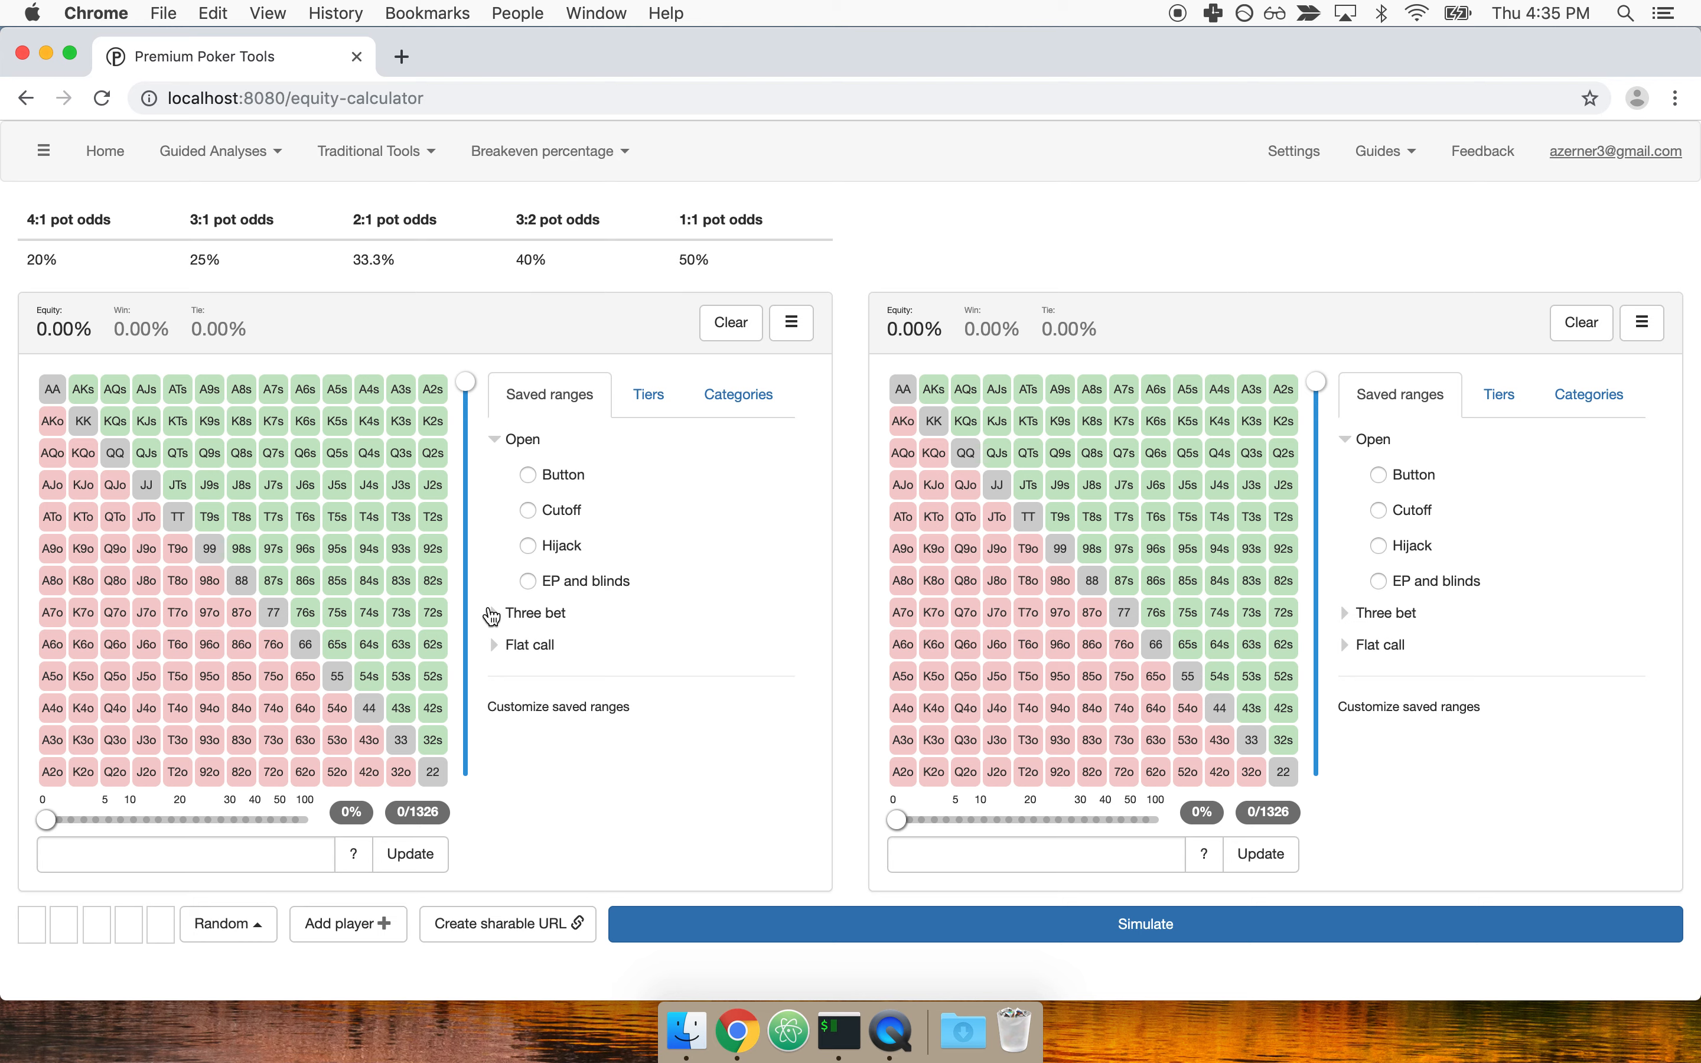
Step: Give the first player AA and the second player KK, simulate the matchup, and check the first player's equity
{"action": "left_click", "coordinate": [54, 391]}
{"action": "left_click", "coordinate": [933, 421]}
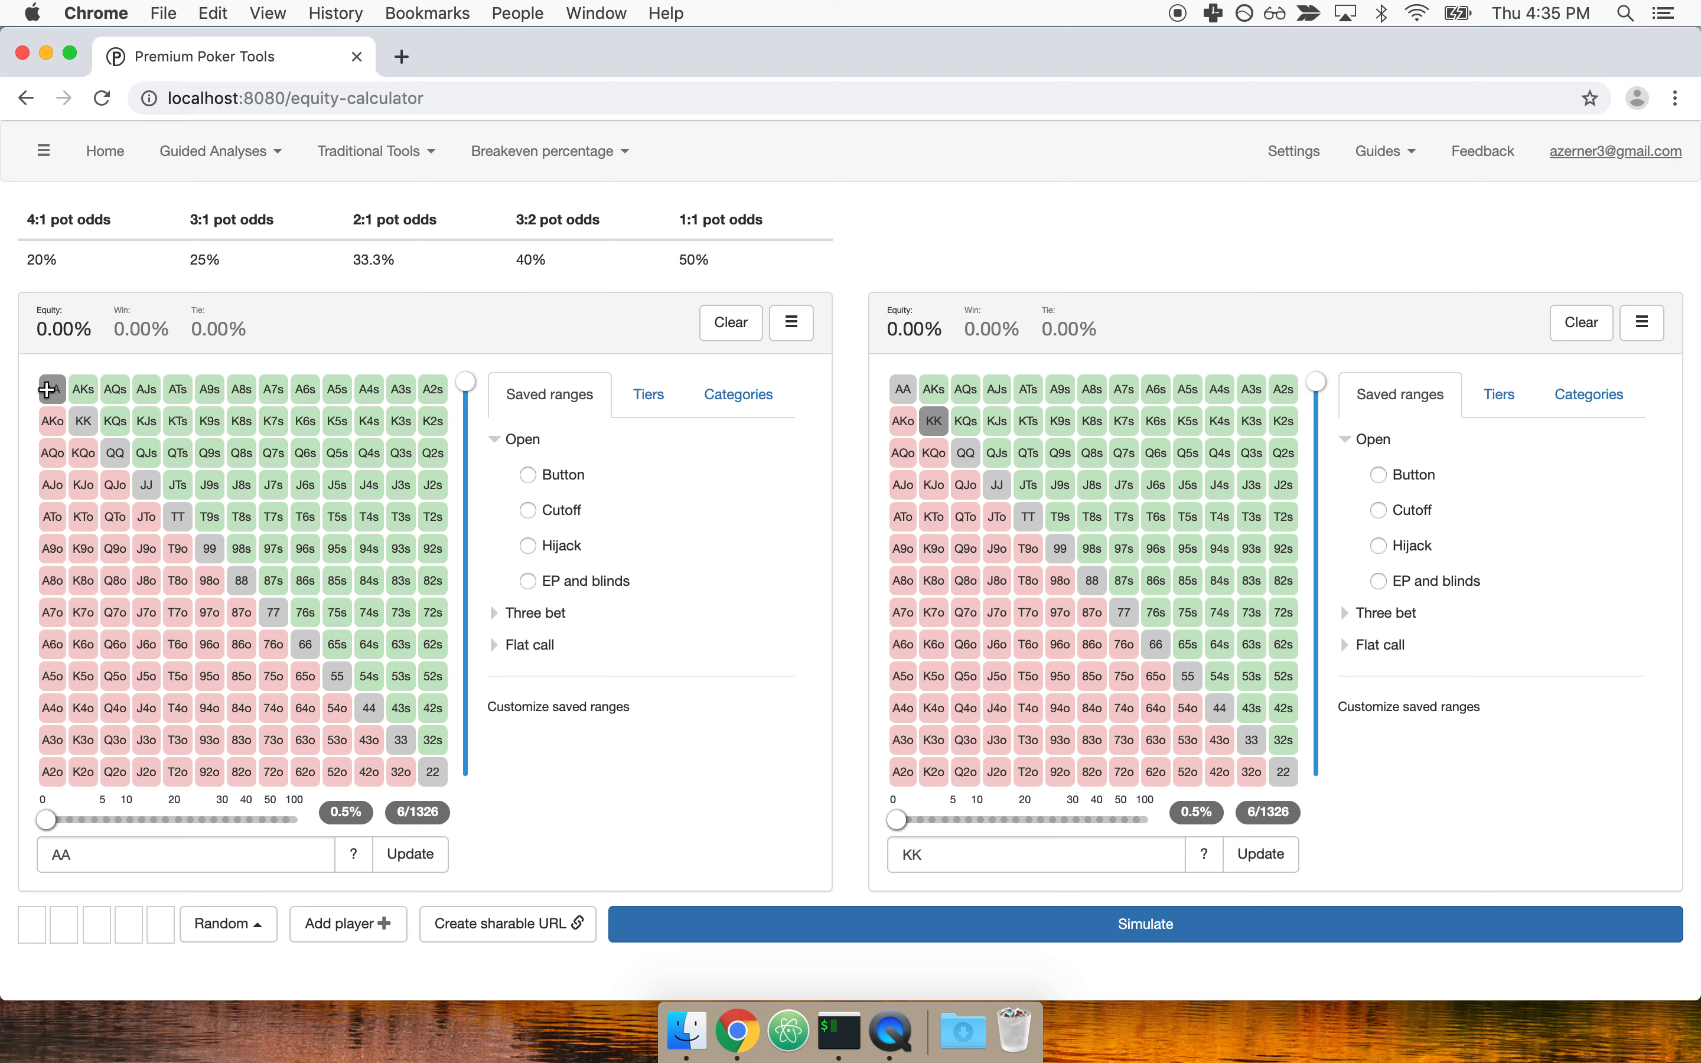
{"action": "left_click", "coordinate": [875, 941]}
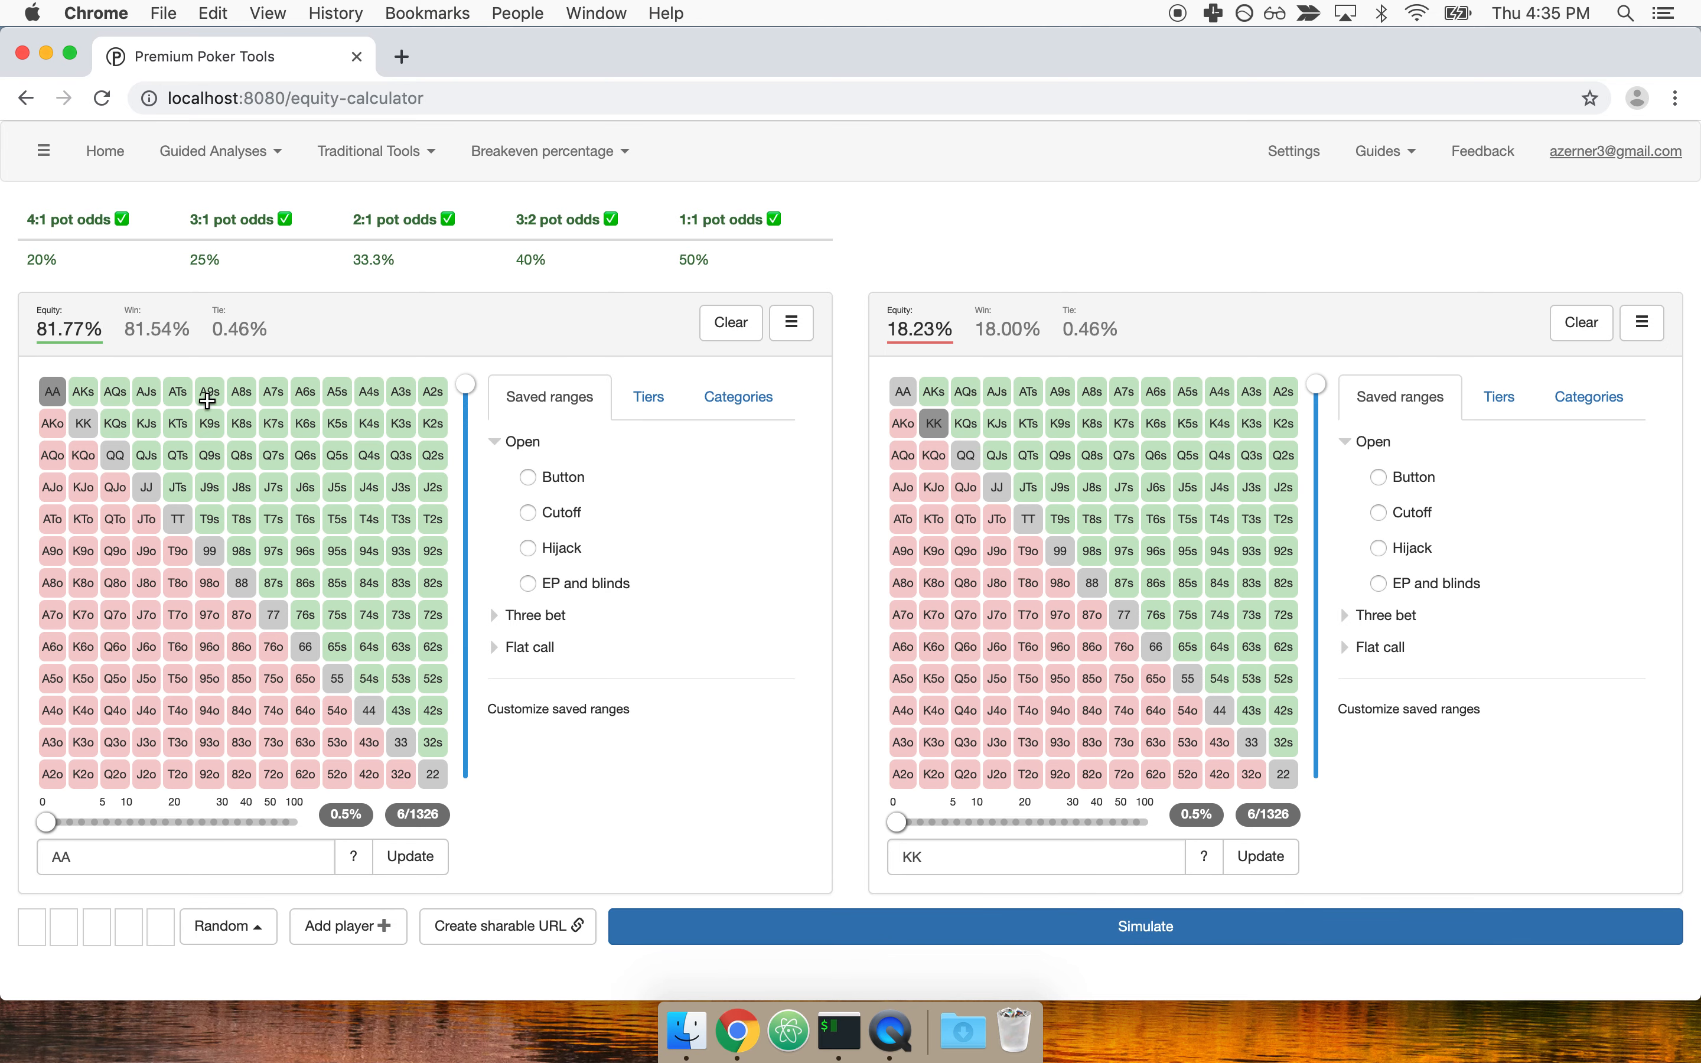
{"action": "left_click_drag", "start_coordinate": [38, 331], "coordinate": [82, 331]}
Step: Replace the hands with JJ for the first player and A3s for the second, and simulate the matchup
{"action": "left_click", "coordinate": [52, 391]}
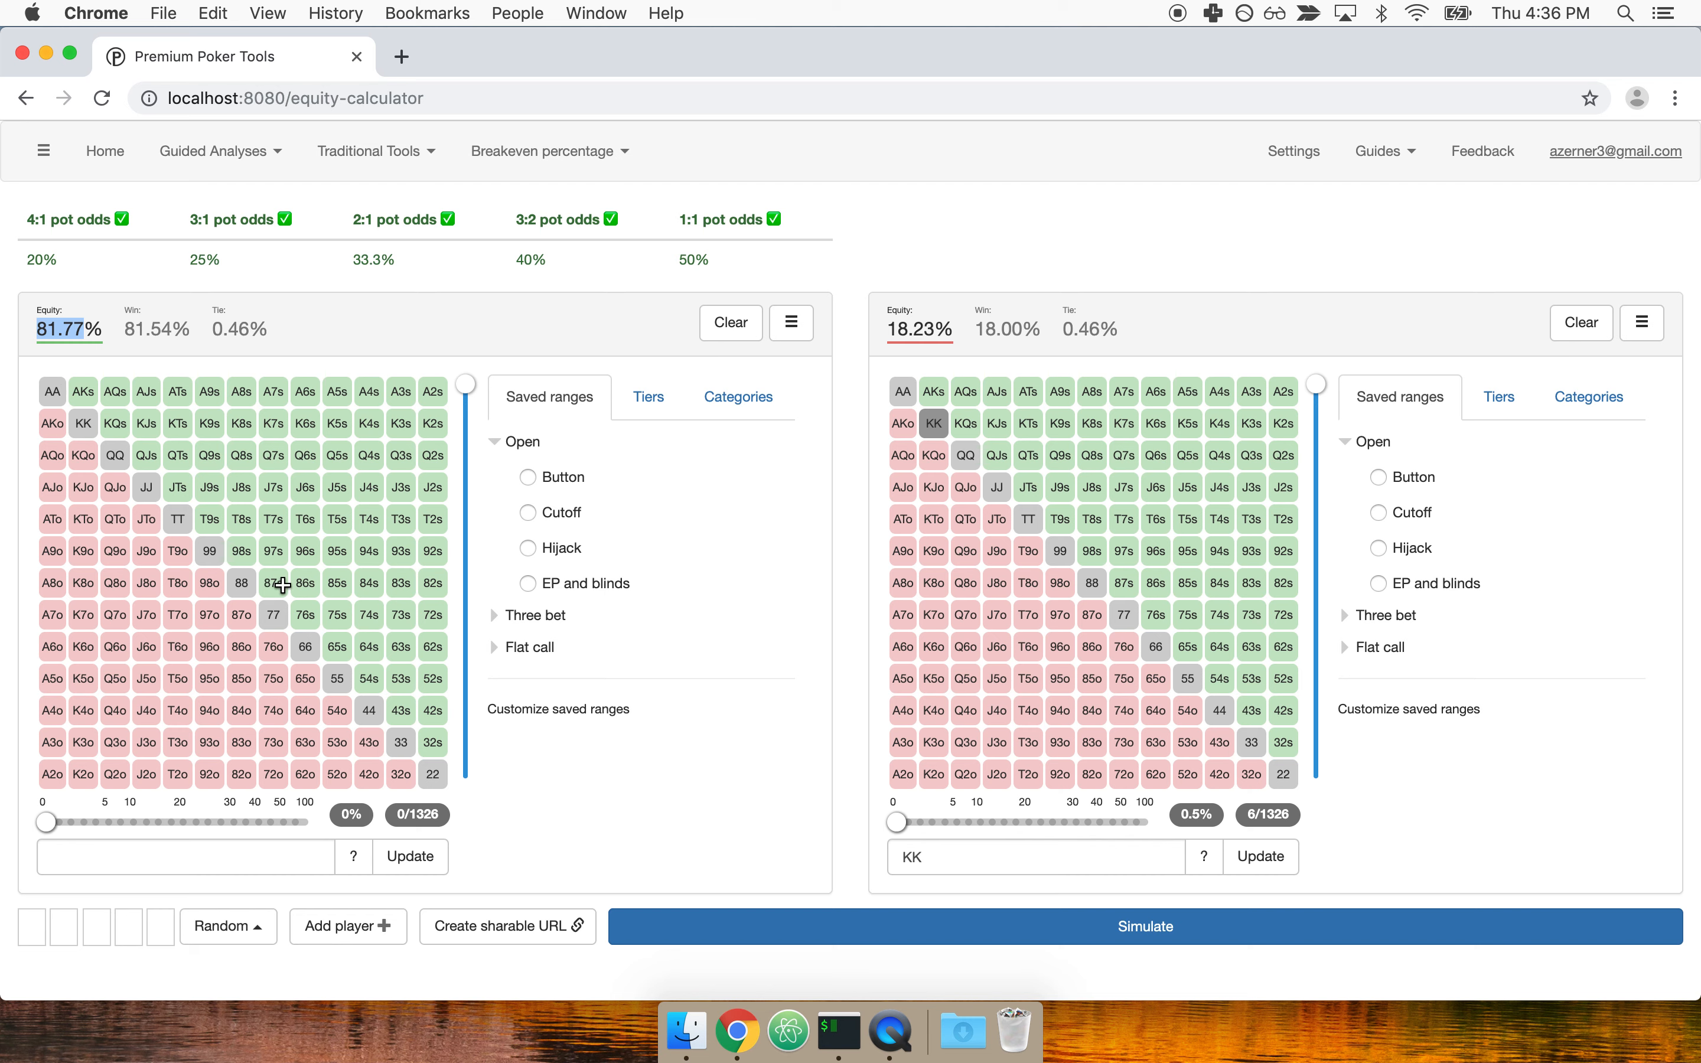
{"action": "left_click", "coordinate": [146, 486]}
{"action": "left_click", "coordinate": [946, 425]}
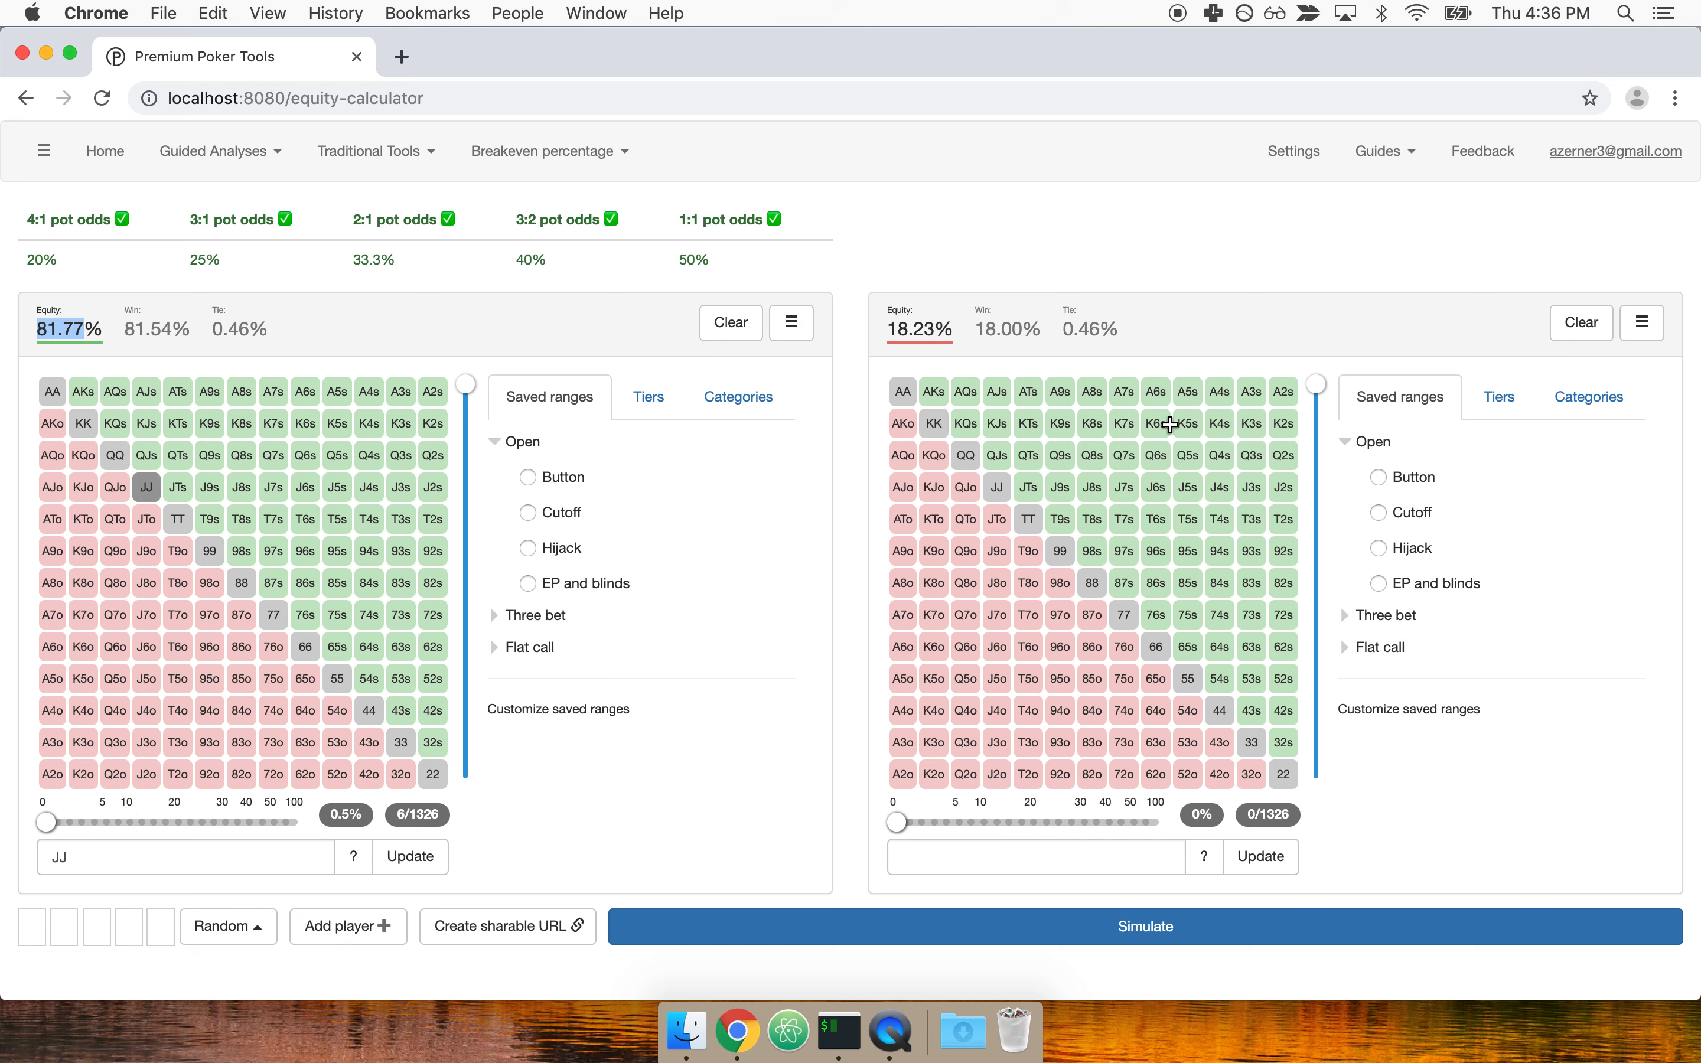
{"action": "left_click", "coordinate": [1255, 392]}
{"action": "left_click", "coordinate": [1183, 940]}
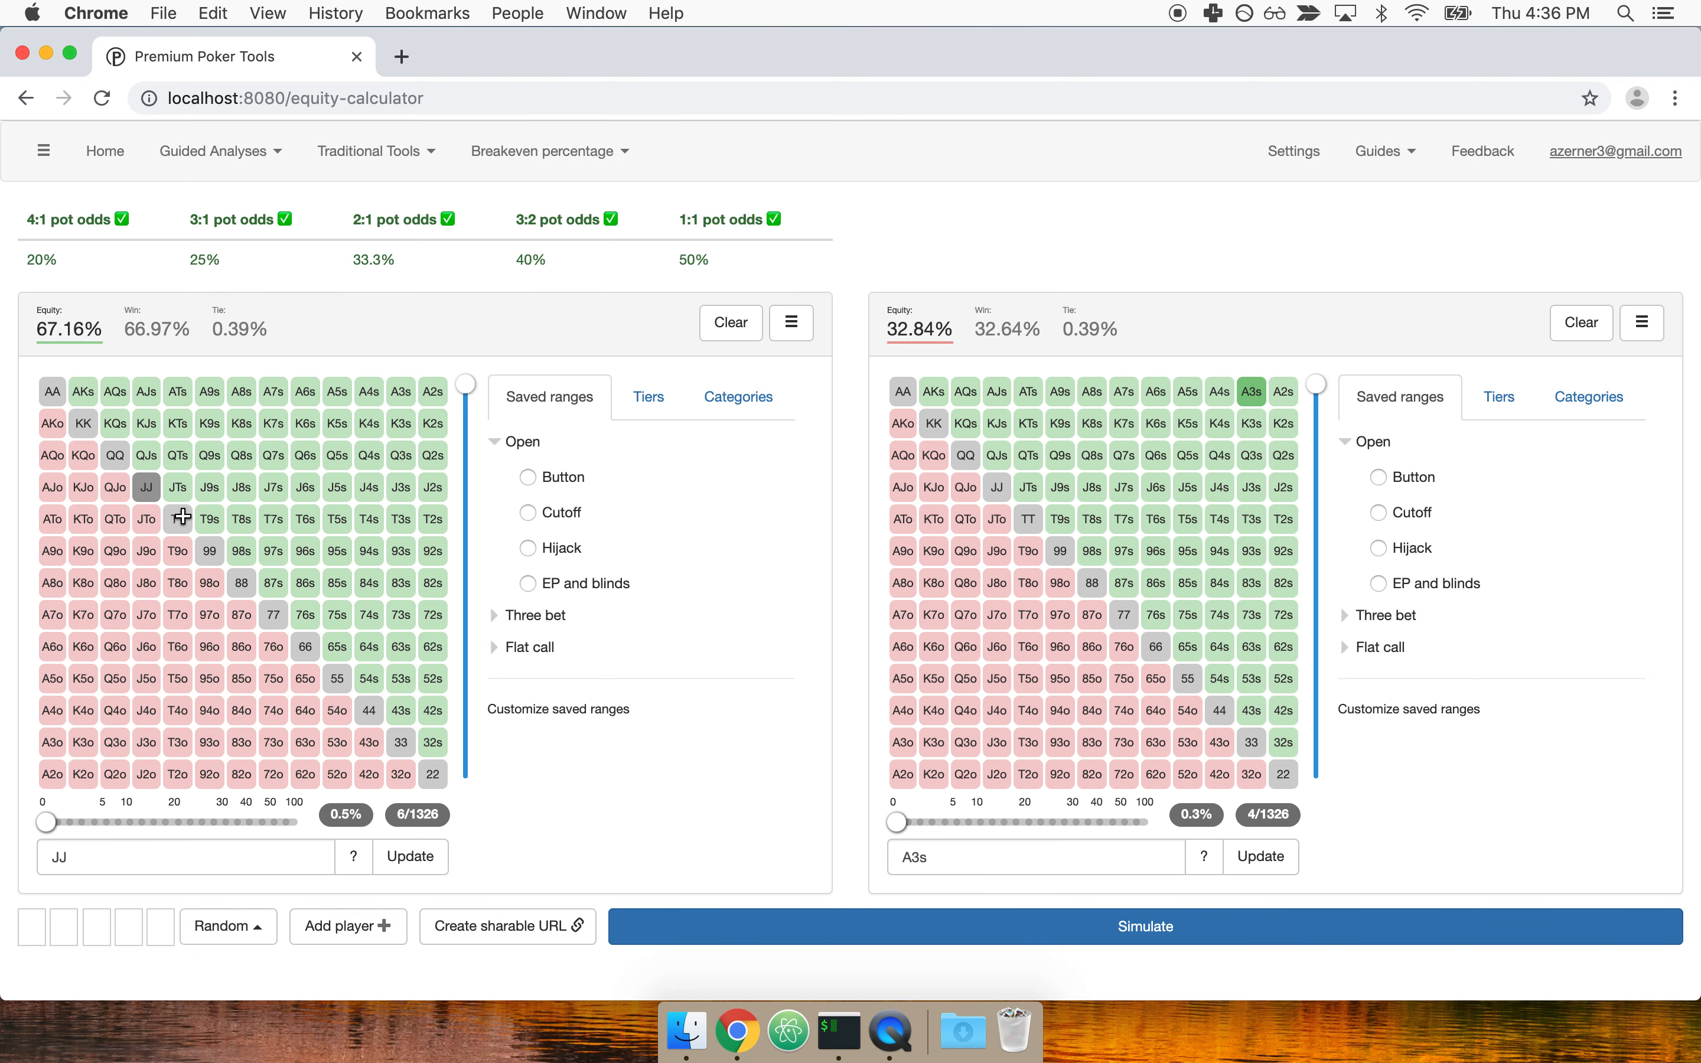
Step: Replace the hands with JTs for the first player and A2o for the second, and simulate the matchup
{"action": "left_click", "coordinate": [147, 487]}
{"action": "left_click", "coordinate": [178, 487]}
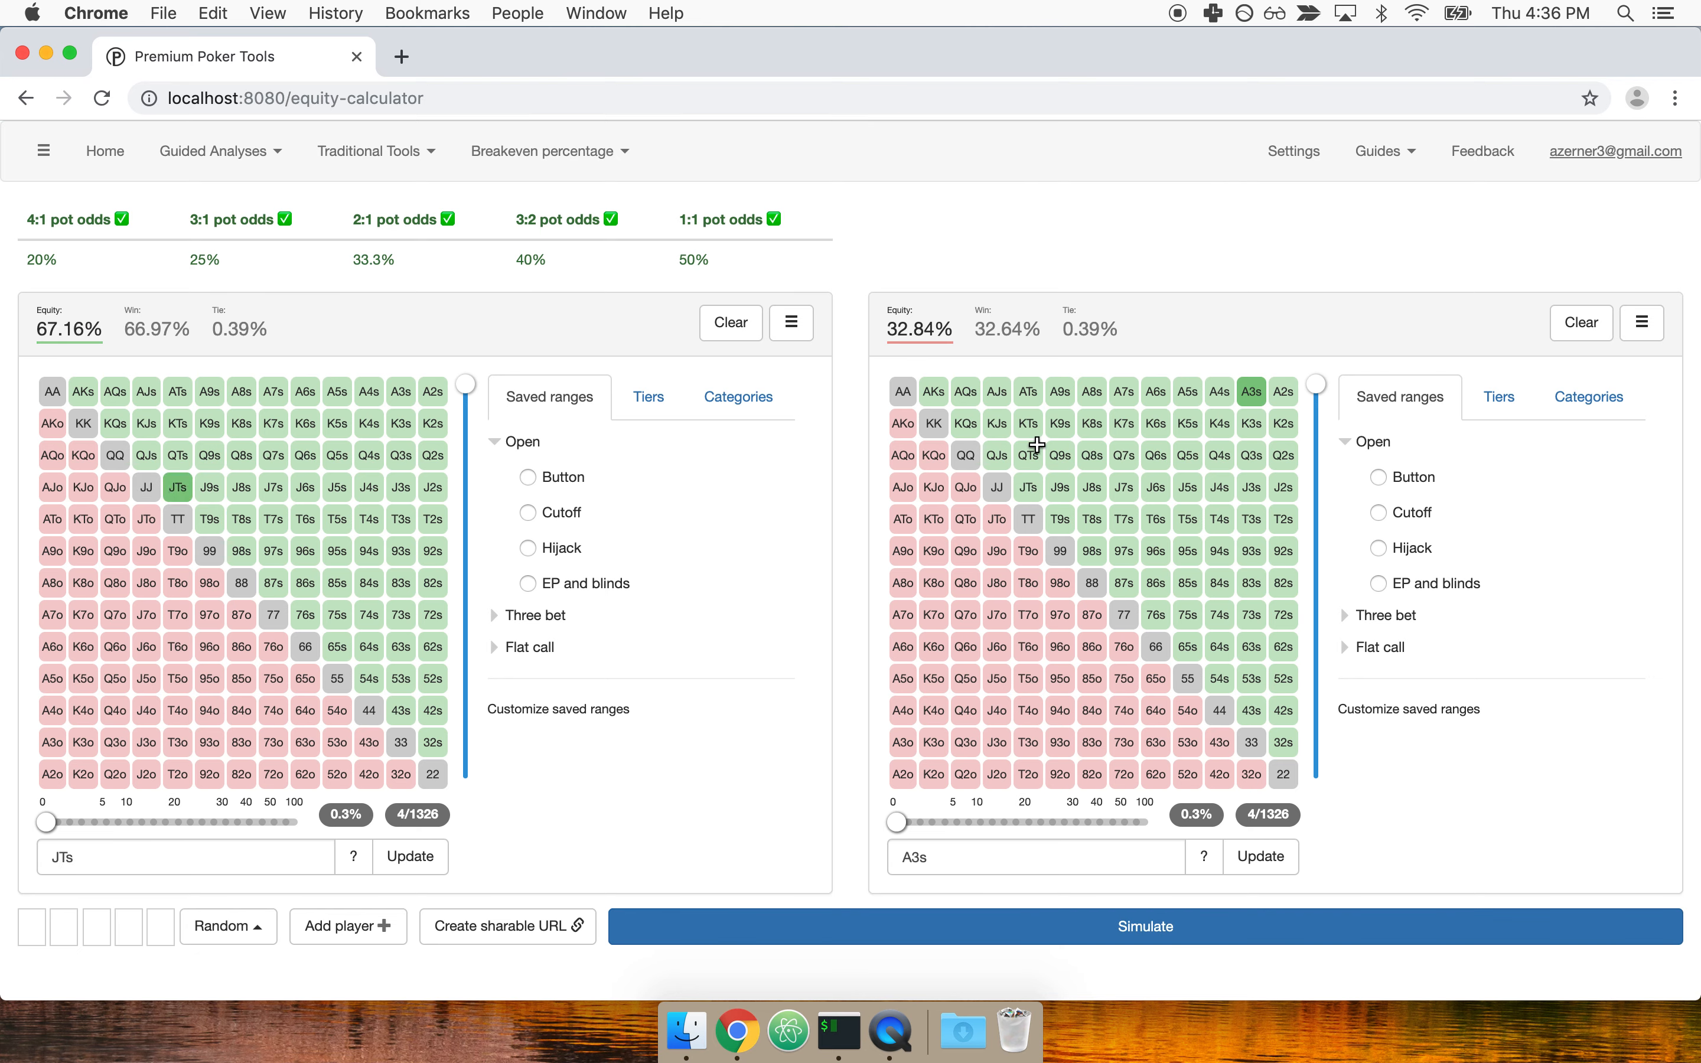
{"action": "left_click", "coordinate": [1253, 392]}
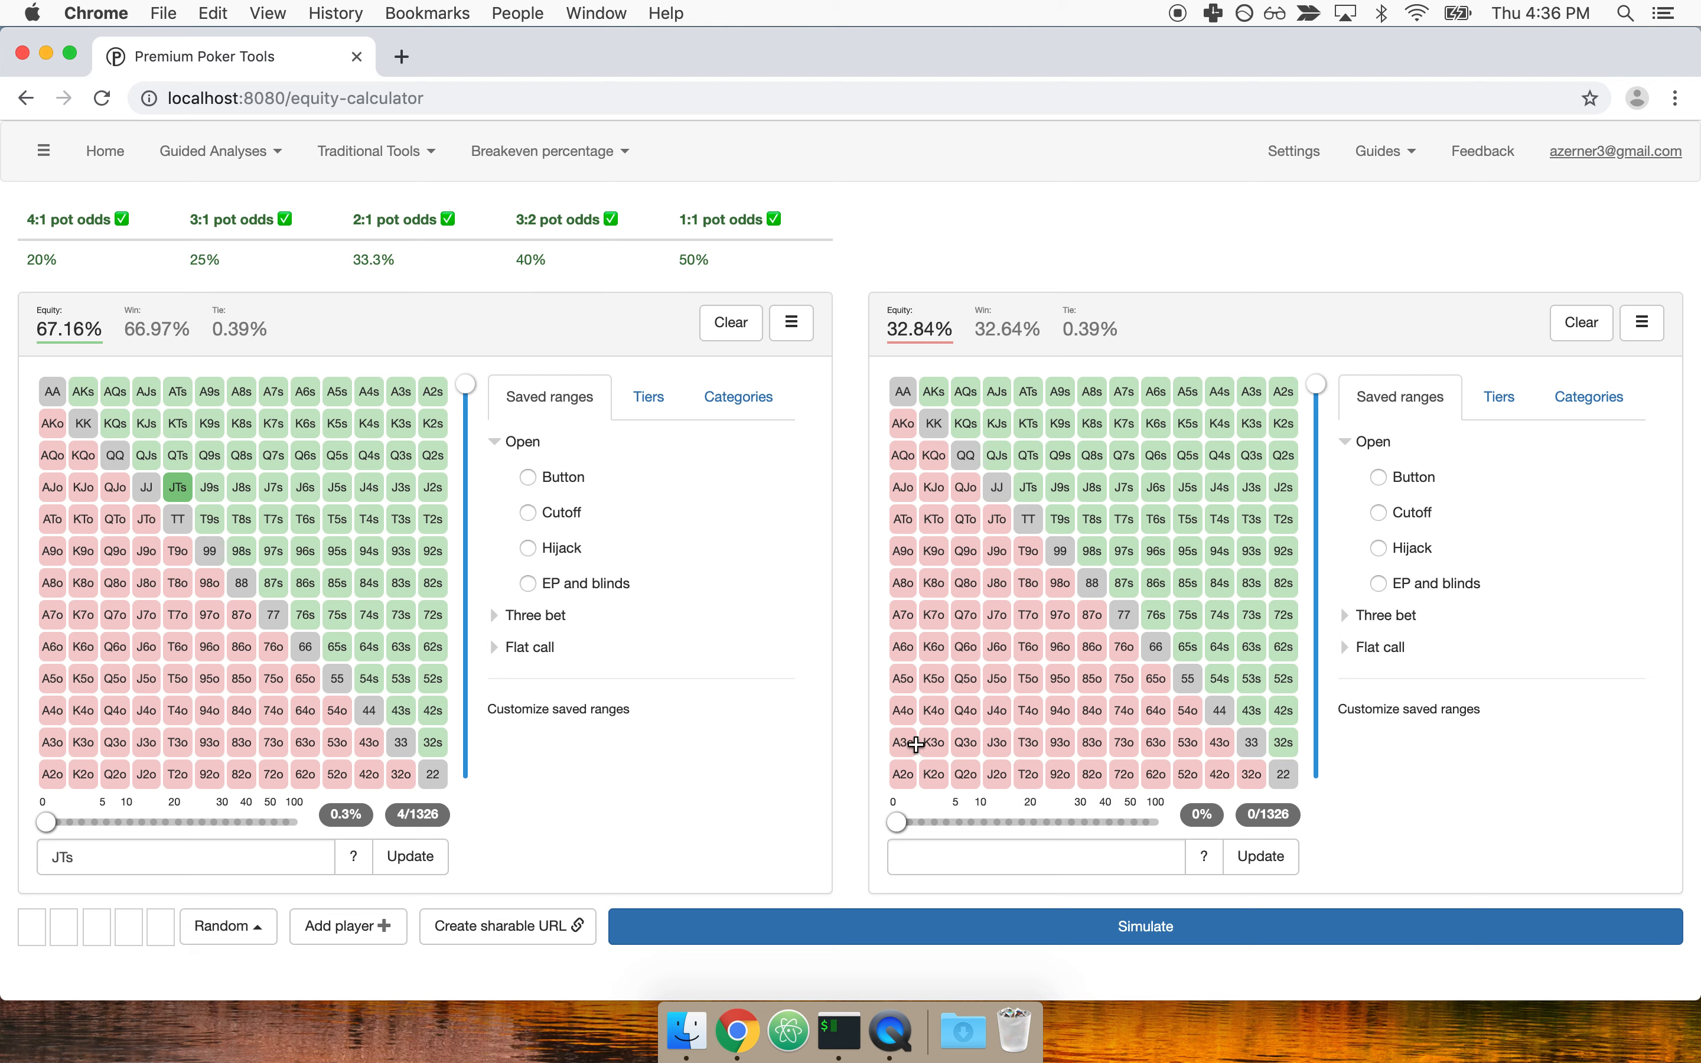
{"action": "left_click", "coordinate": [903, 774]}
{"action": "left_click", "coordinate": [933, 923]}
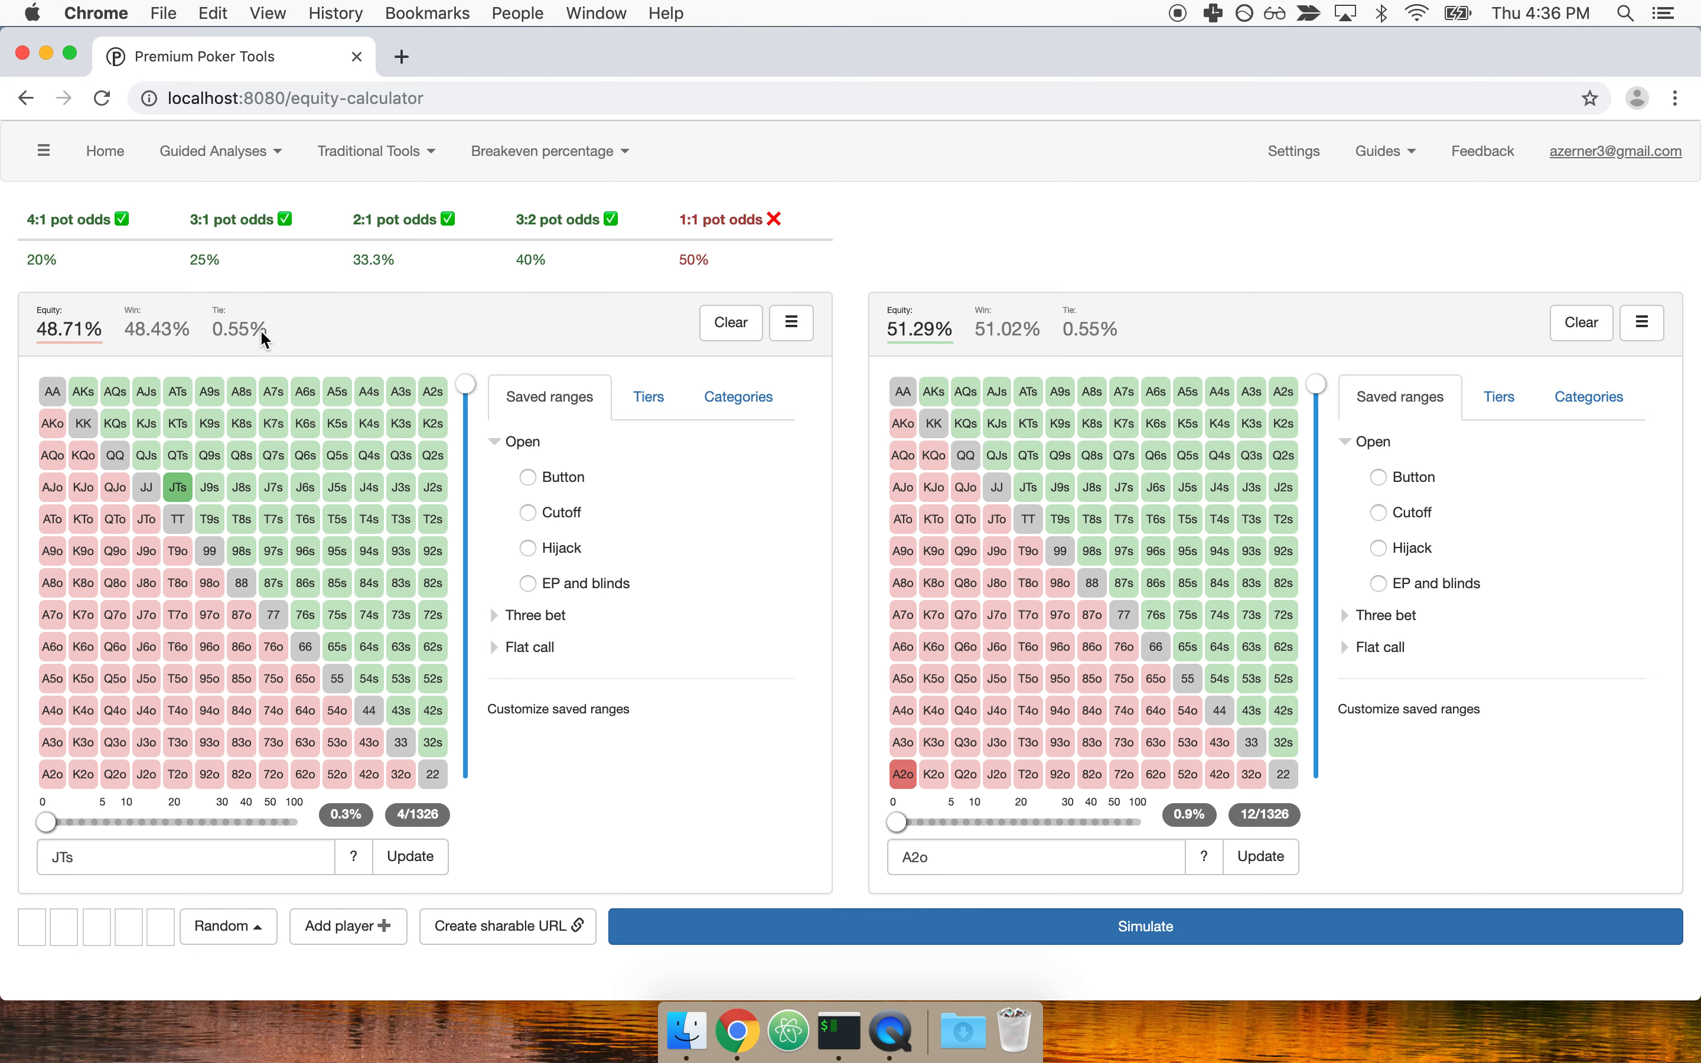
Step: Set the first player to QJs and the second player to the top 10% of hands, and simulate the matchup
{"action": "left_click", "coordinate": [192, 484]}
{"action": "left_click", "coordinate": [905, 778]}
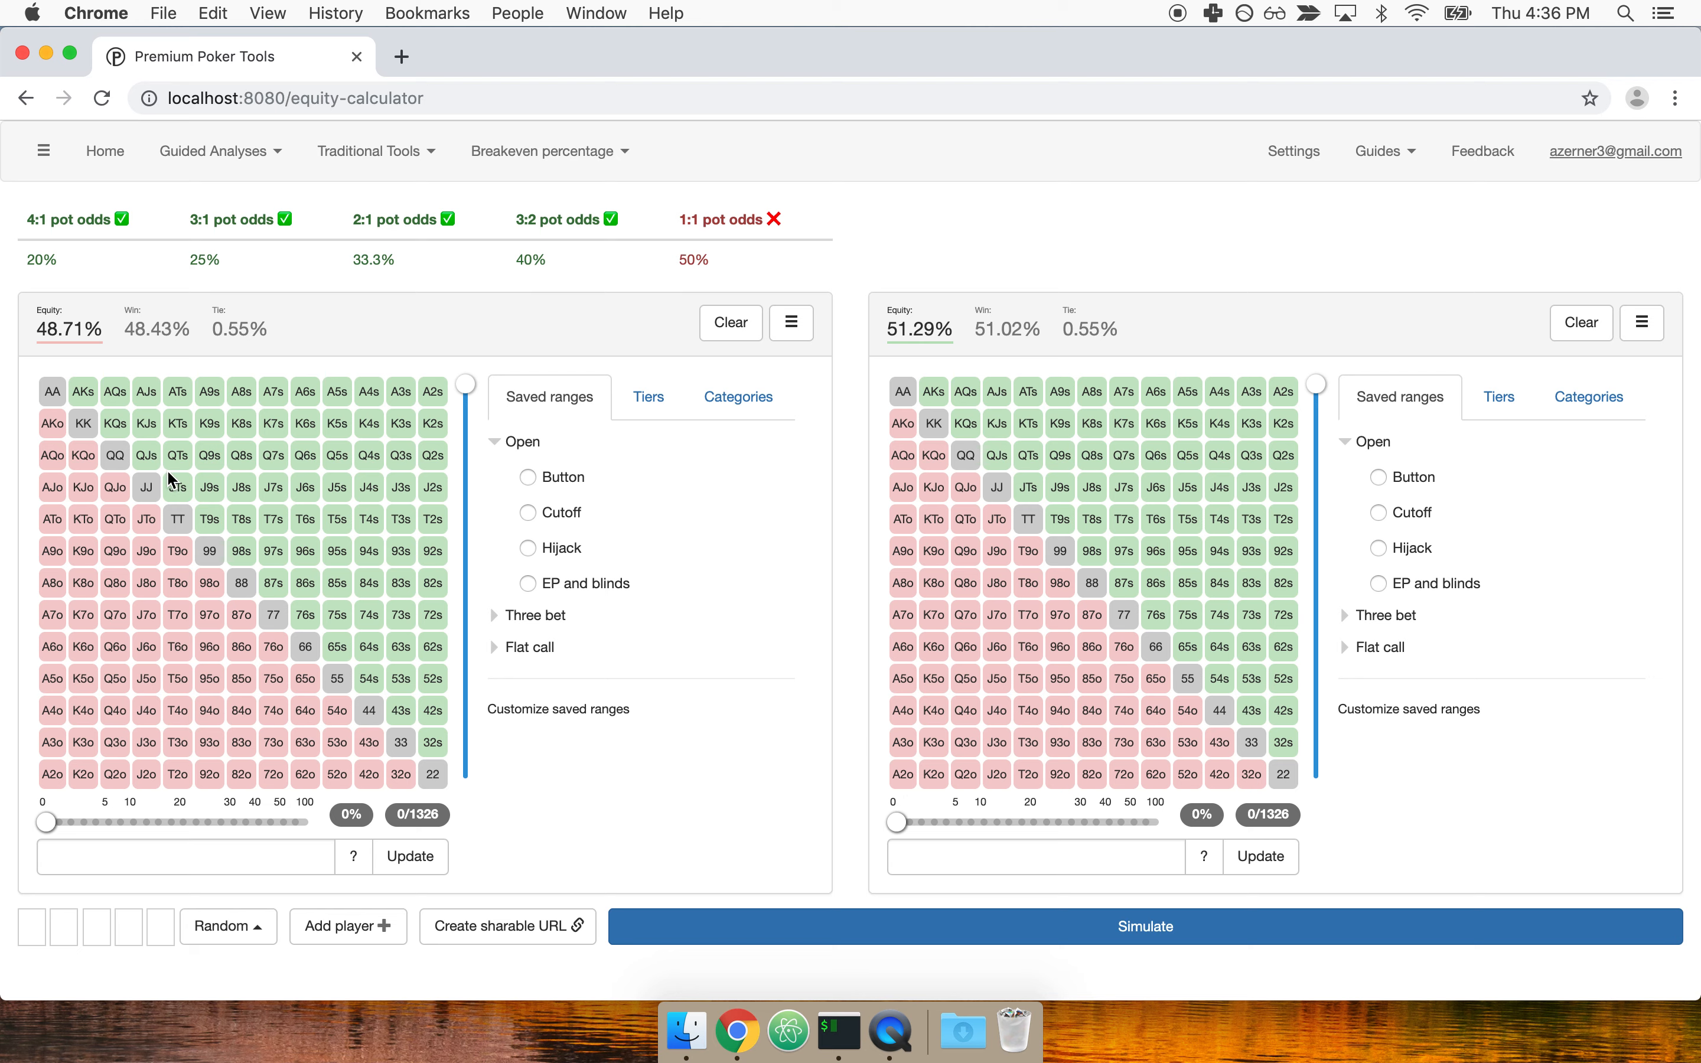
{"action": "left_click", "coordinate": [152, 449]}
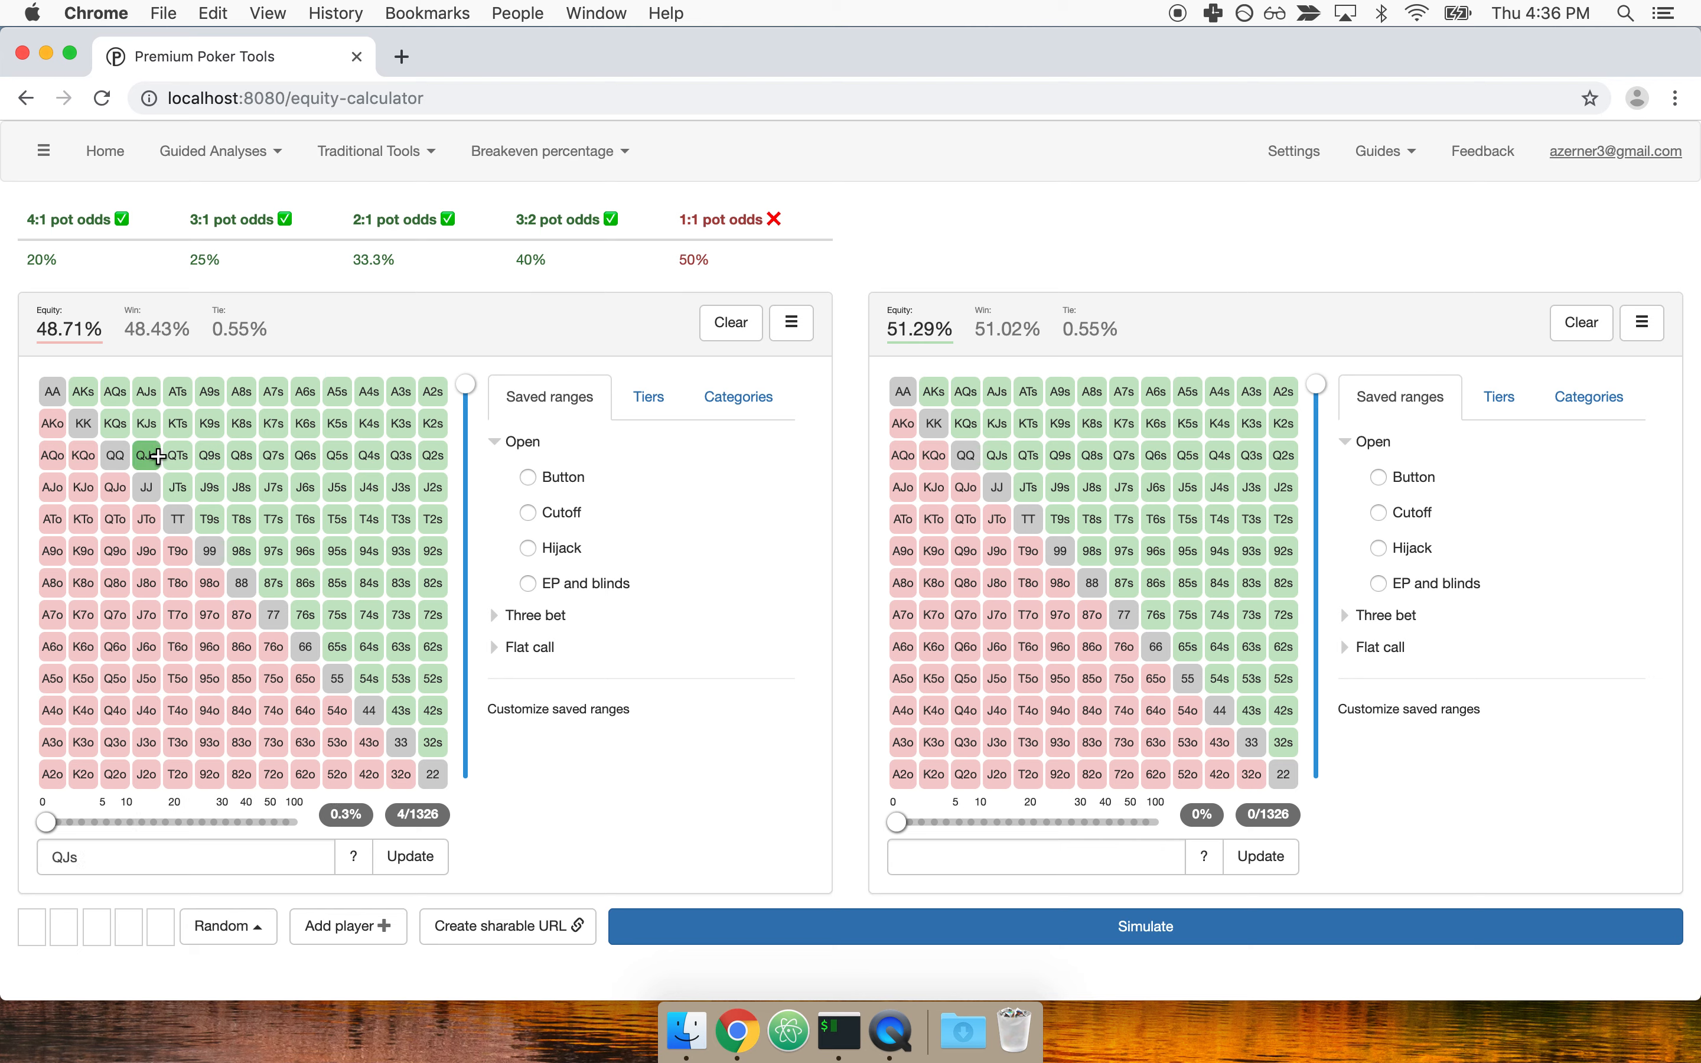
{"action": "left_click_drag", "start_coordinate": [898, 821], "coordinate": [973, 816]}
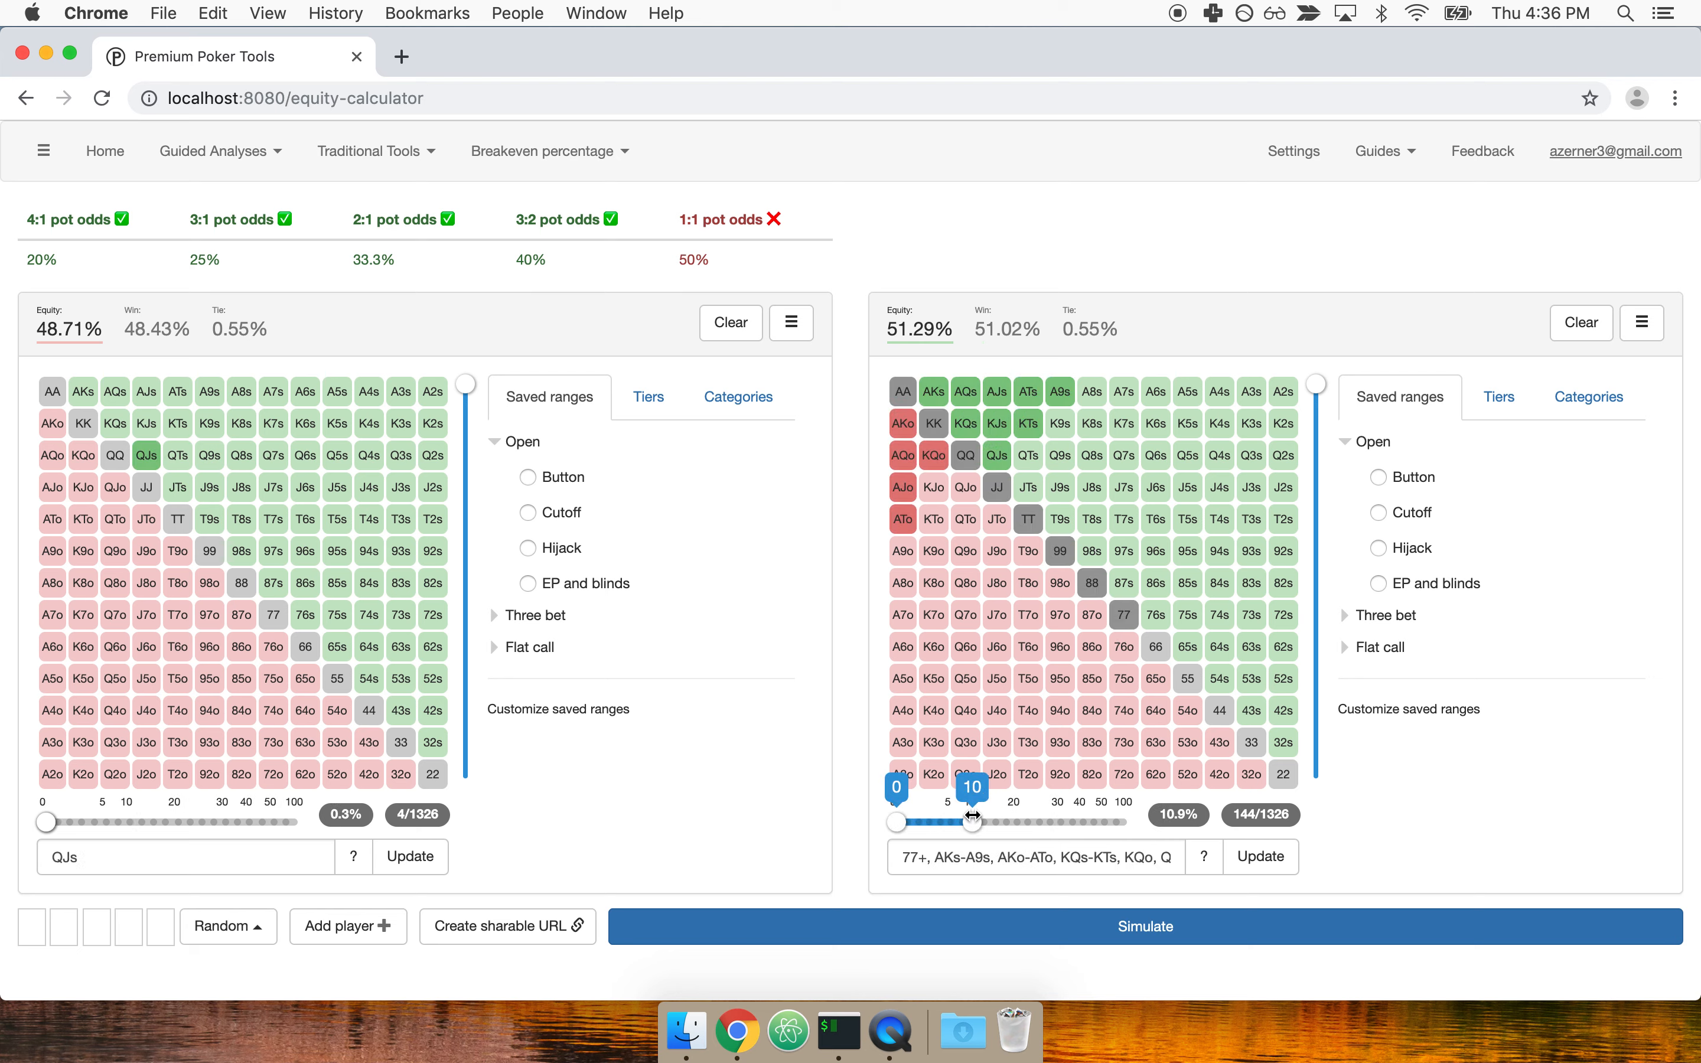
{"action": "left_click", "coordinate": [914, 926]}
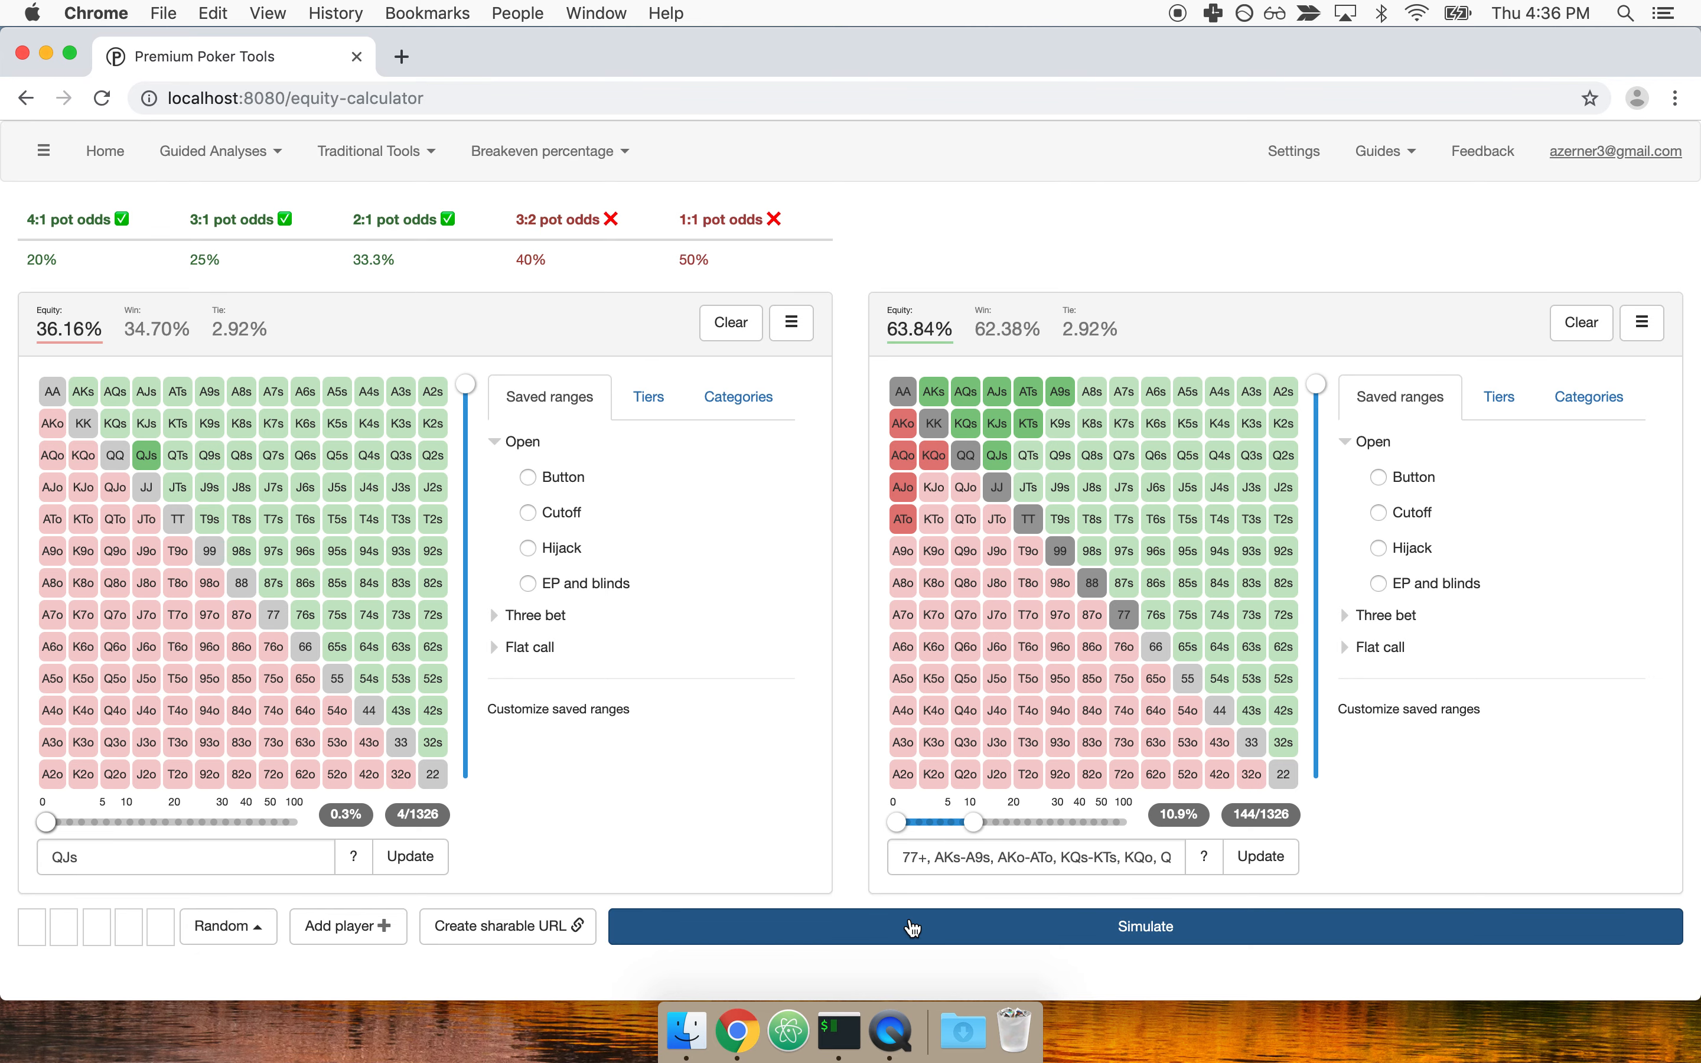
Step: Replace the first player's QJs with 77 and simulate it against the second player's range
{"action": "left_click", "coordinate": [148, 458]}
{"action": "left_click", "coordinate": [274, 616]}
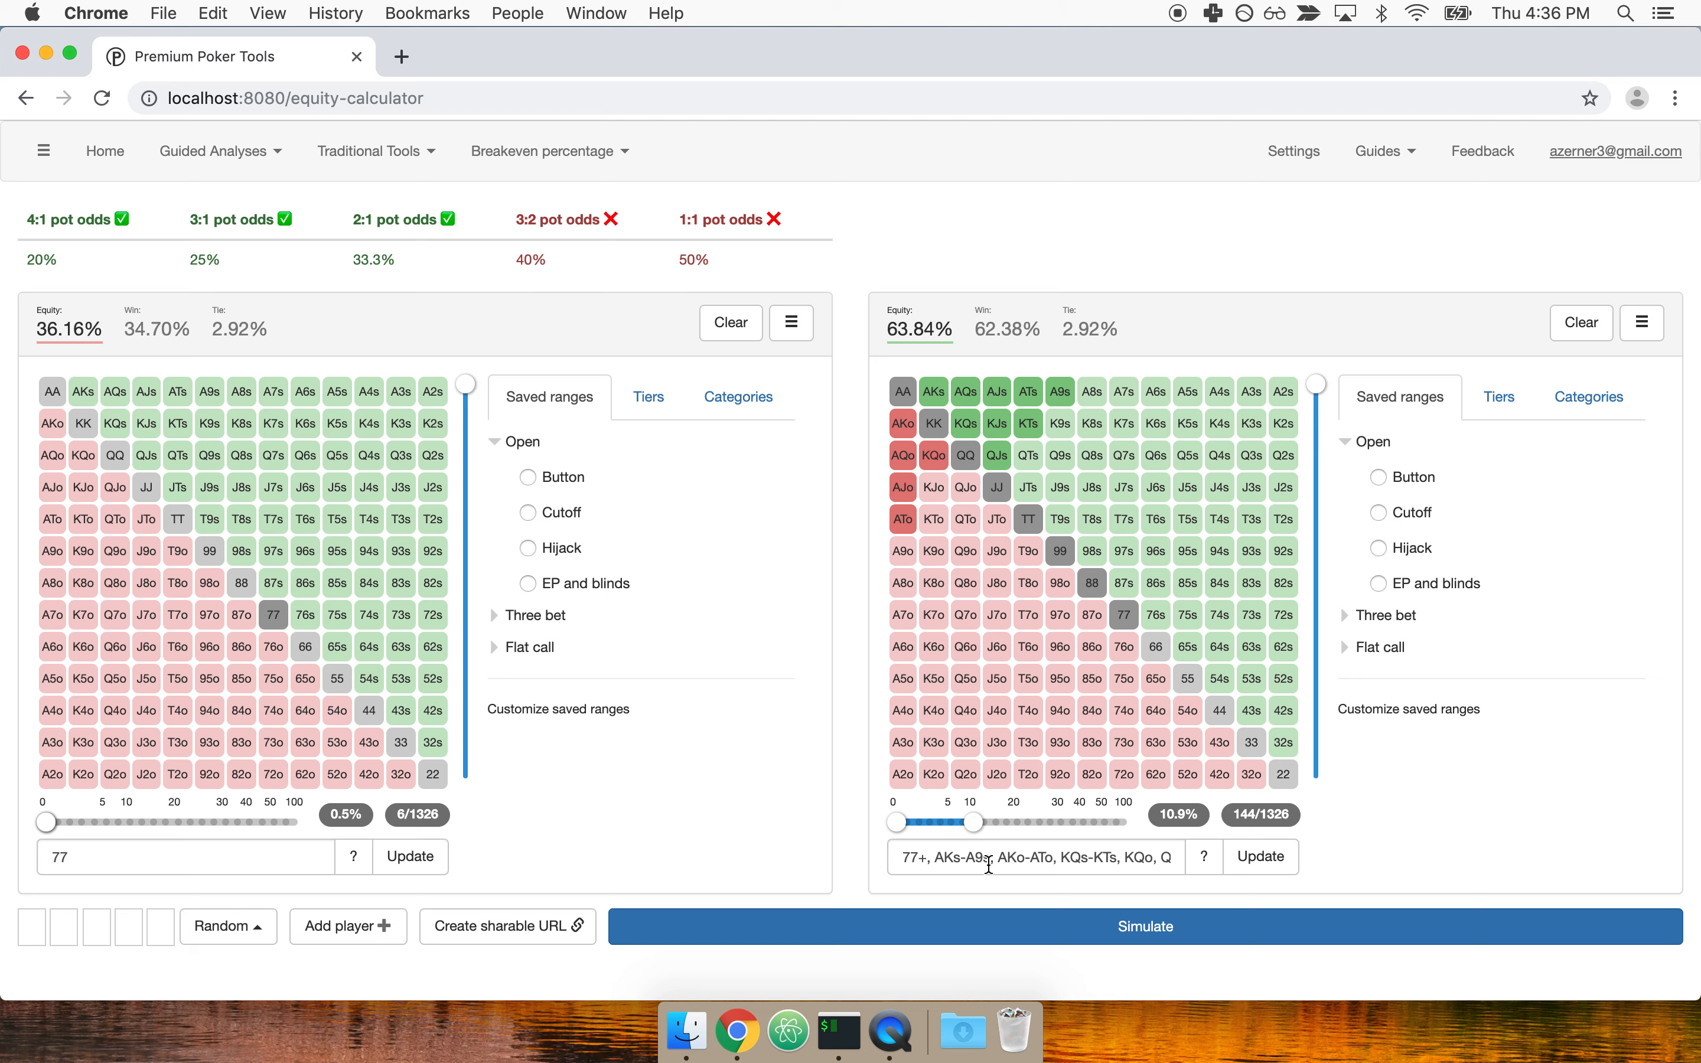
{"action": "left_click", "coordinate": [1086, 939]}
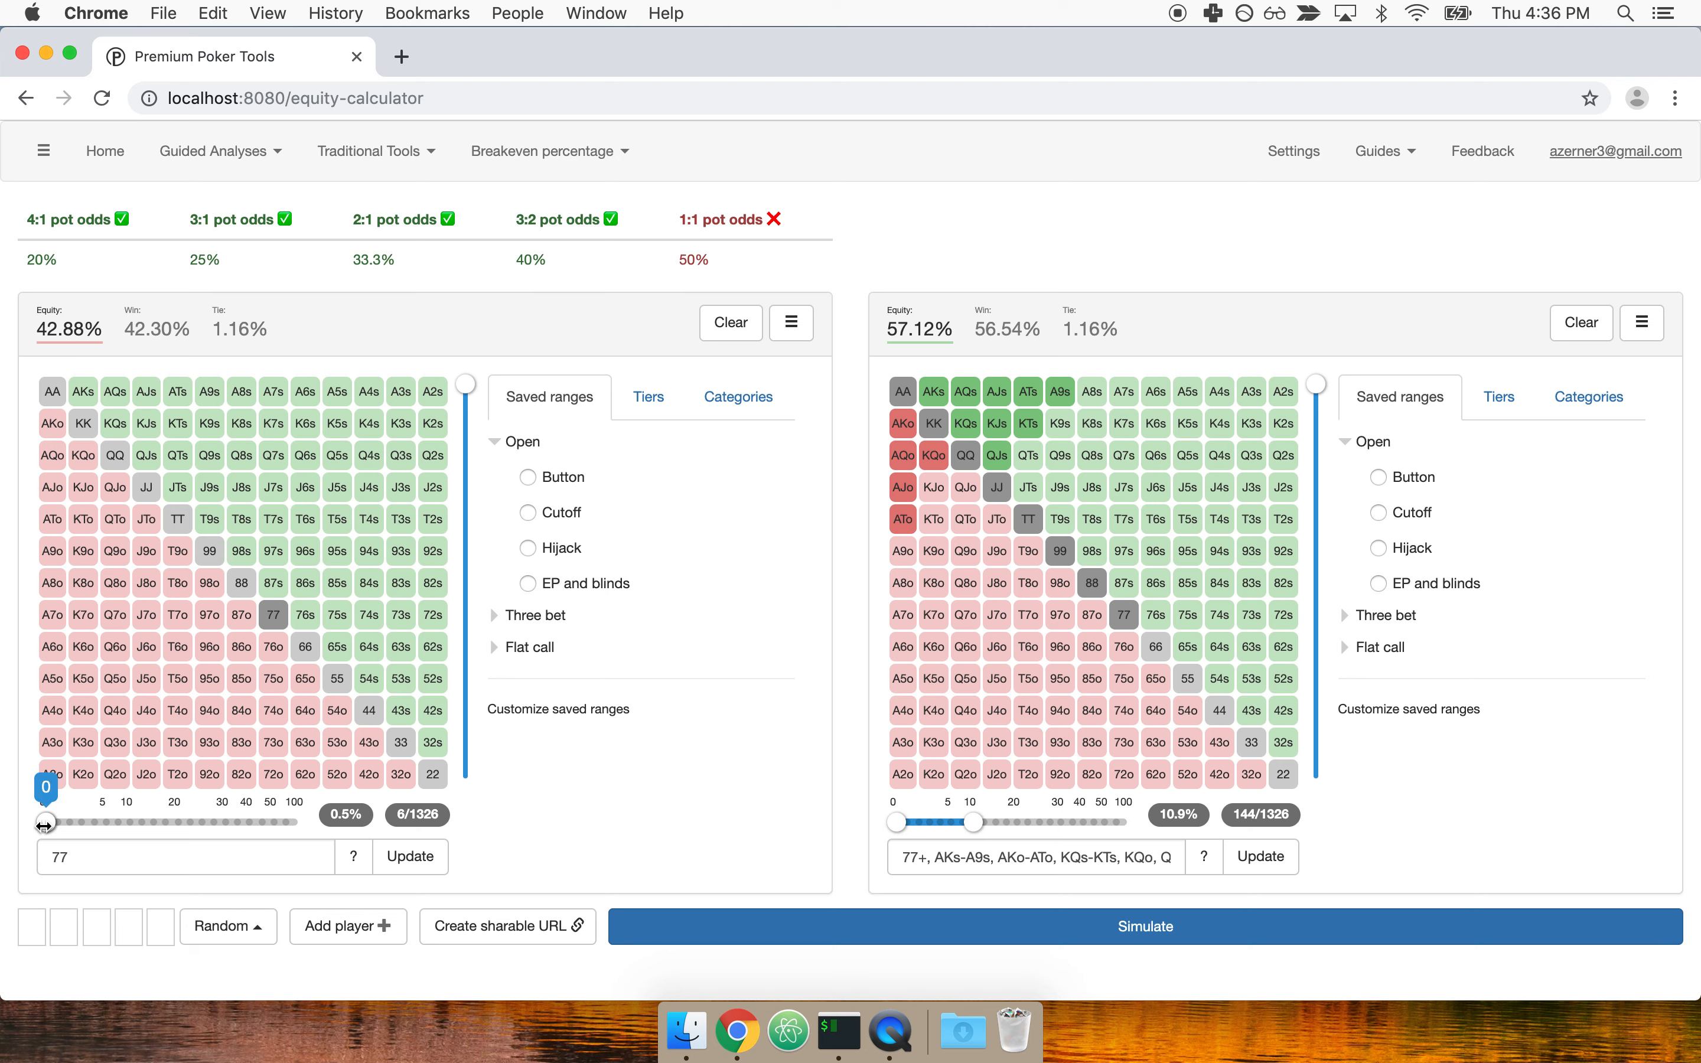
Step: Set the first player's range to the hands between about the top 10% and 30%, and simulate the matchup
{"action": "left_click_drag", "start_coordinate": [46, 821], "coordinate": [211, 820]}
{"action": "left_click_drag", "start_coordinate": [47, 821], "coordinate": [123, 820]}
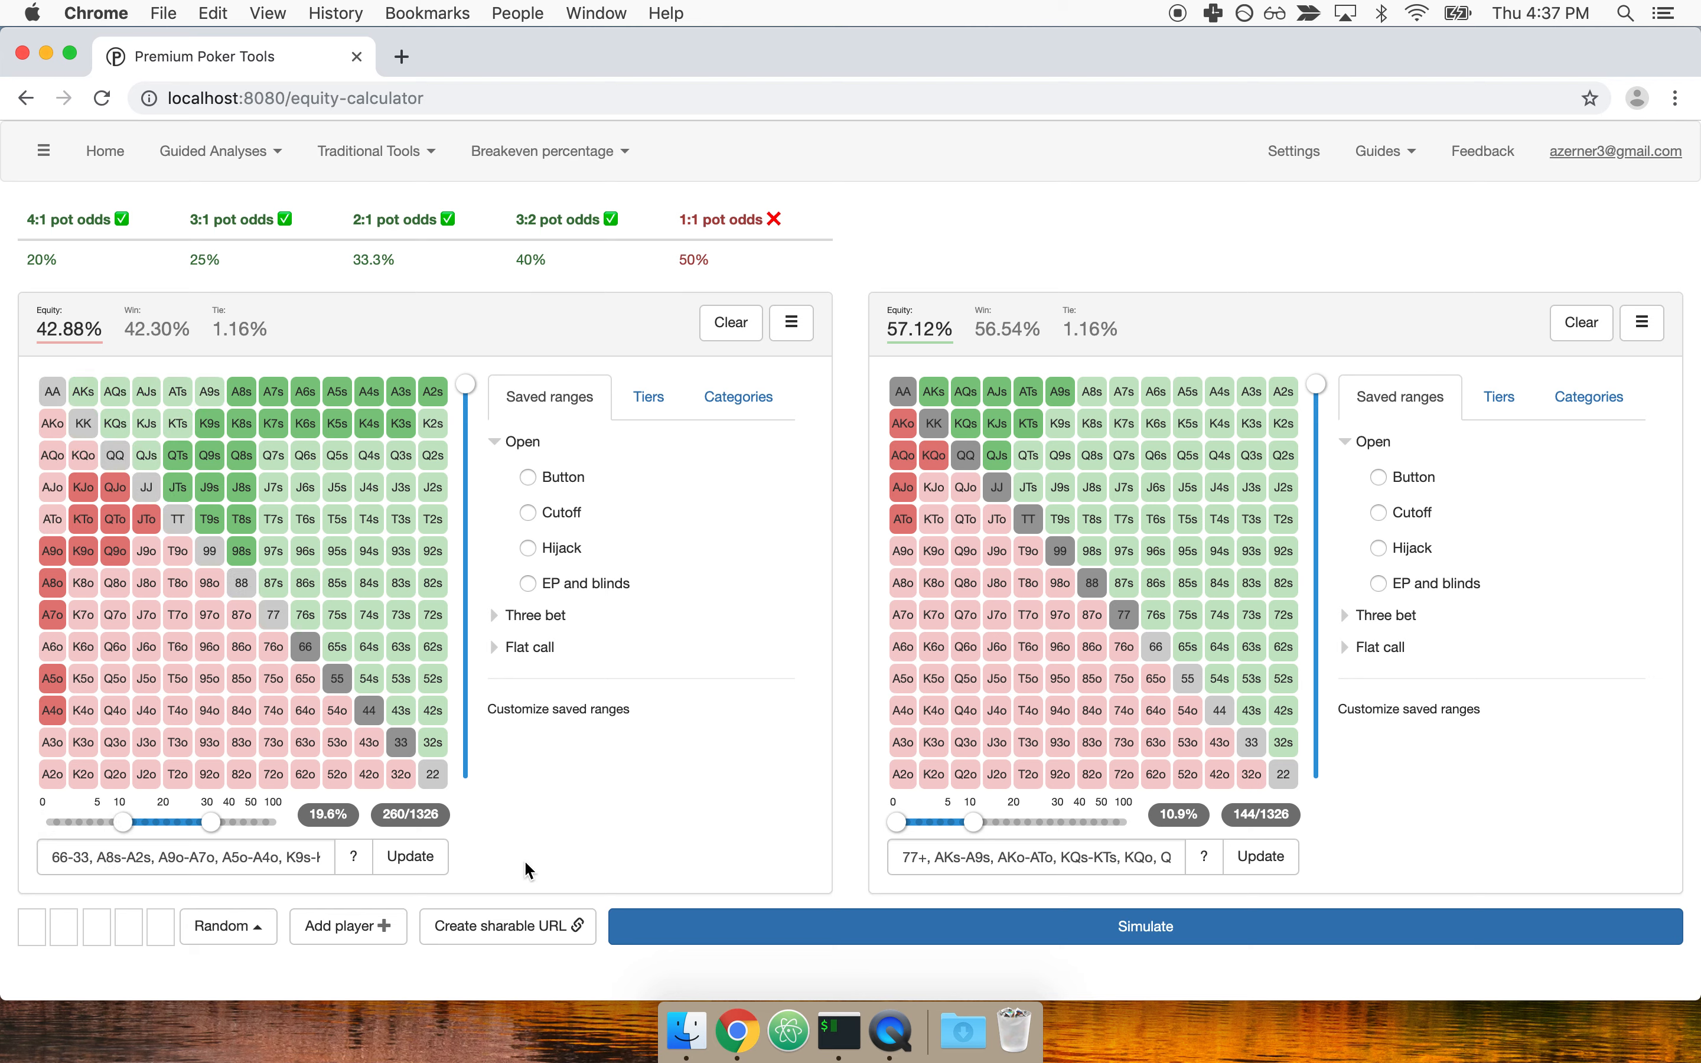
{"action": "left_click", "coordinate": [918, 941]}
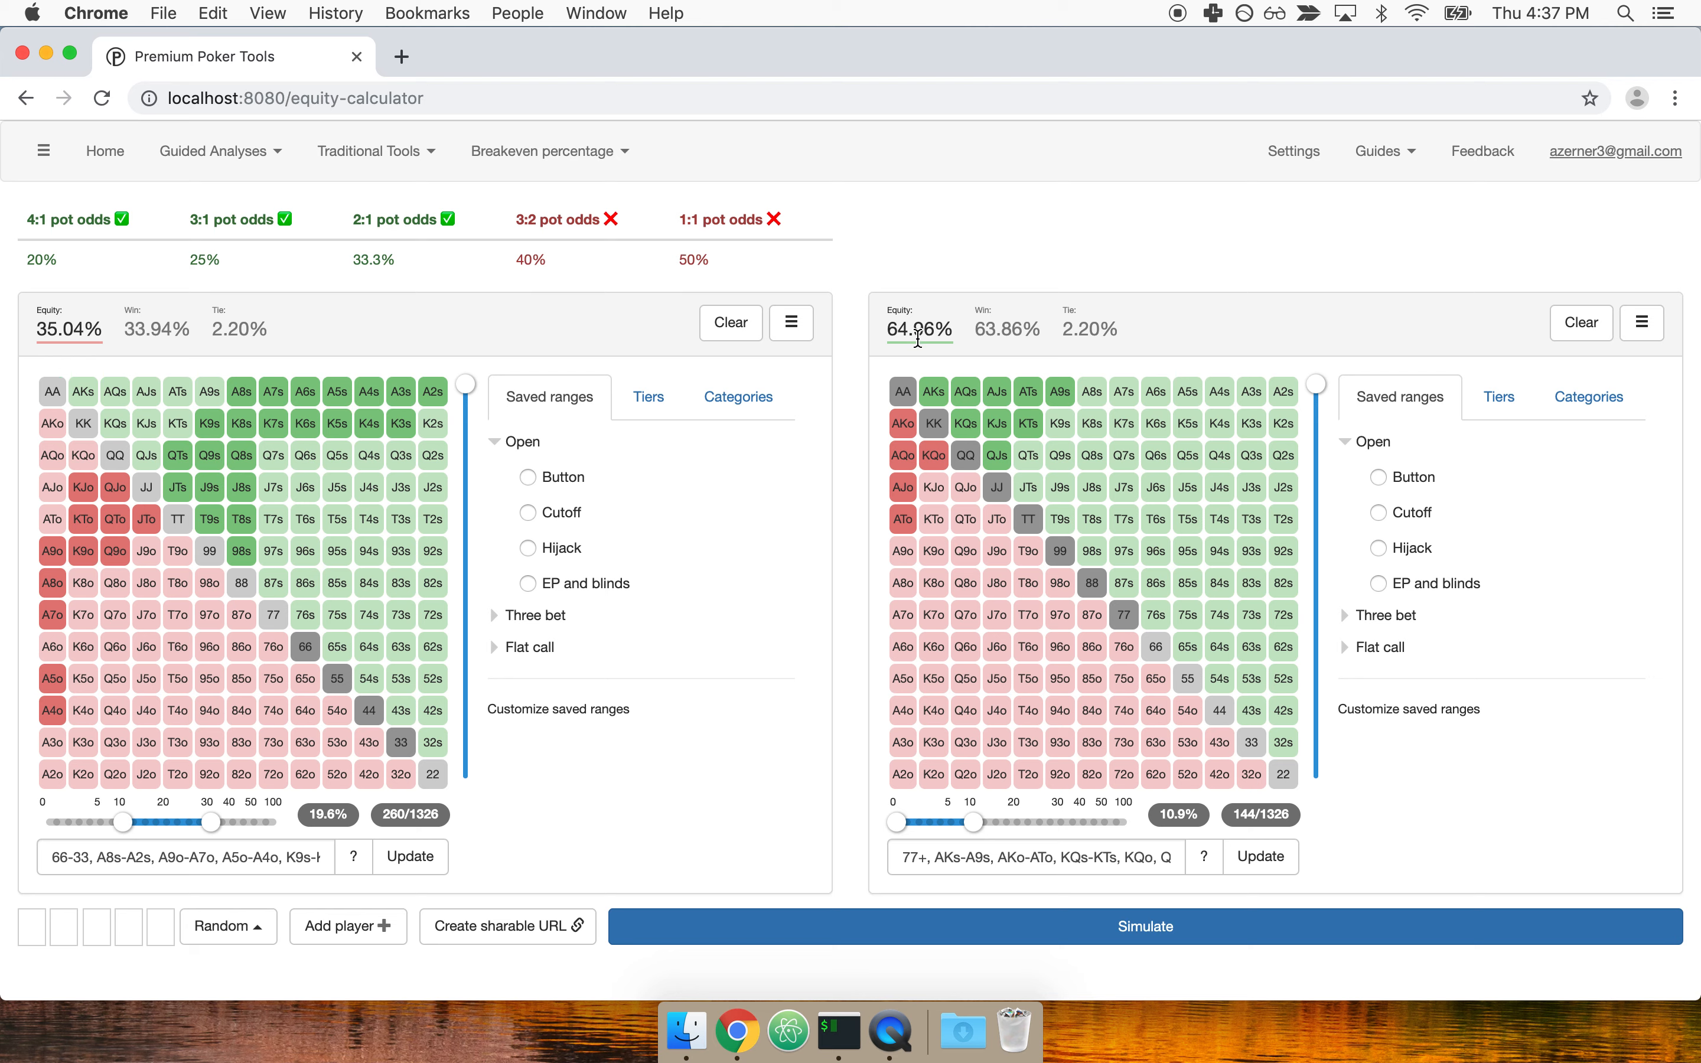
Step: Change the first player's range to TT+, AKs, A5s-A2s and AKo, and simulate it against the second player's range
{"action": "left_click", "coordinate": [122, 823]}
{"action": "left_click_drag", "start_coordinate": [122, 823], "coordinate": [36, 823]}
{"action": "left_click_drag", "start_coordinate": [206, 823], "coordinate": [81, 821]}
{"action": "left_click", "coordinate": [340, 391]}
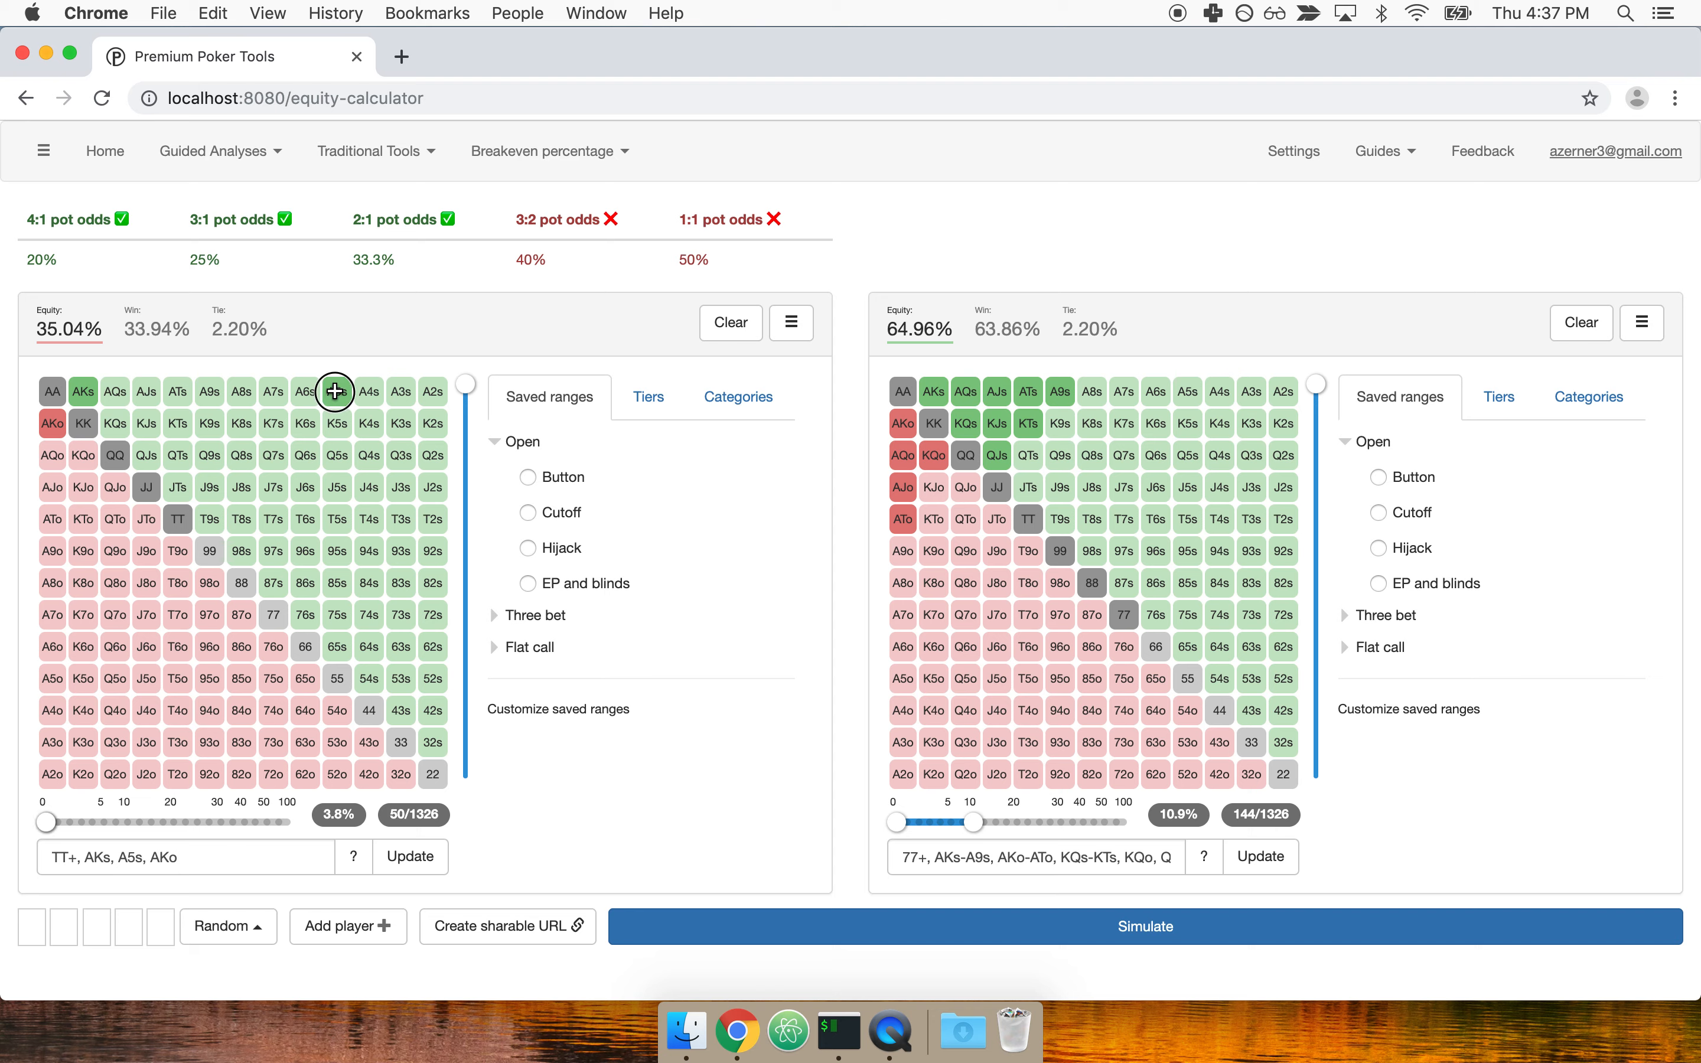
{"action": "left_click_drag", "start_coordinate": [400, 391], "coordinate": [430, 391]}
{"action": "left_click", "coordinate": [369, 391]}
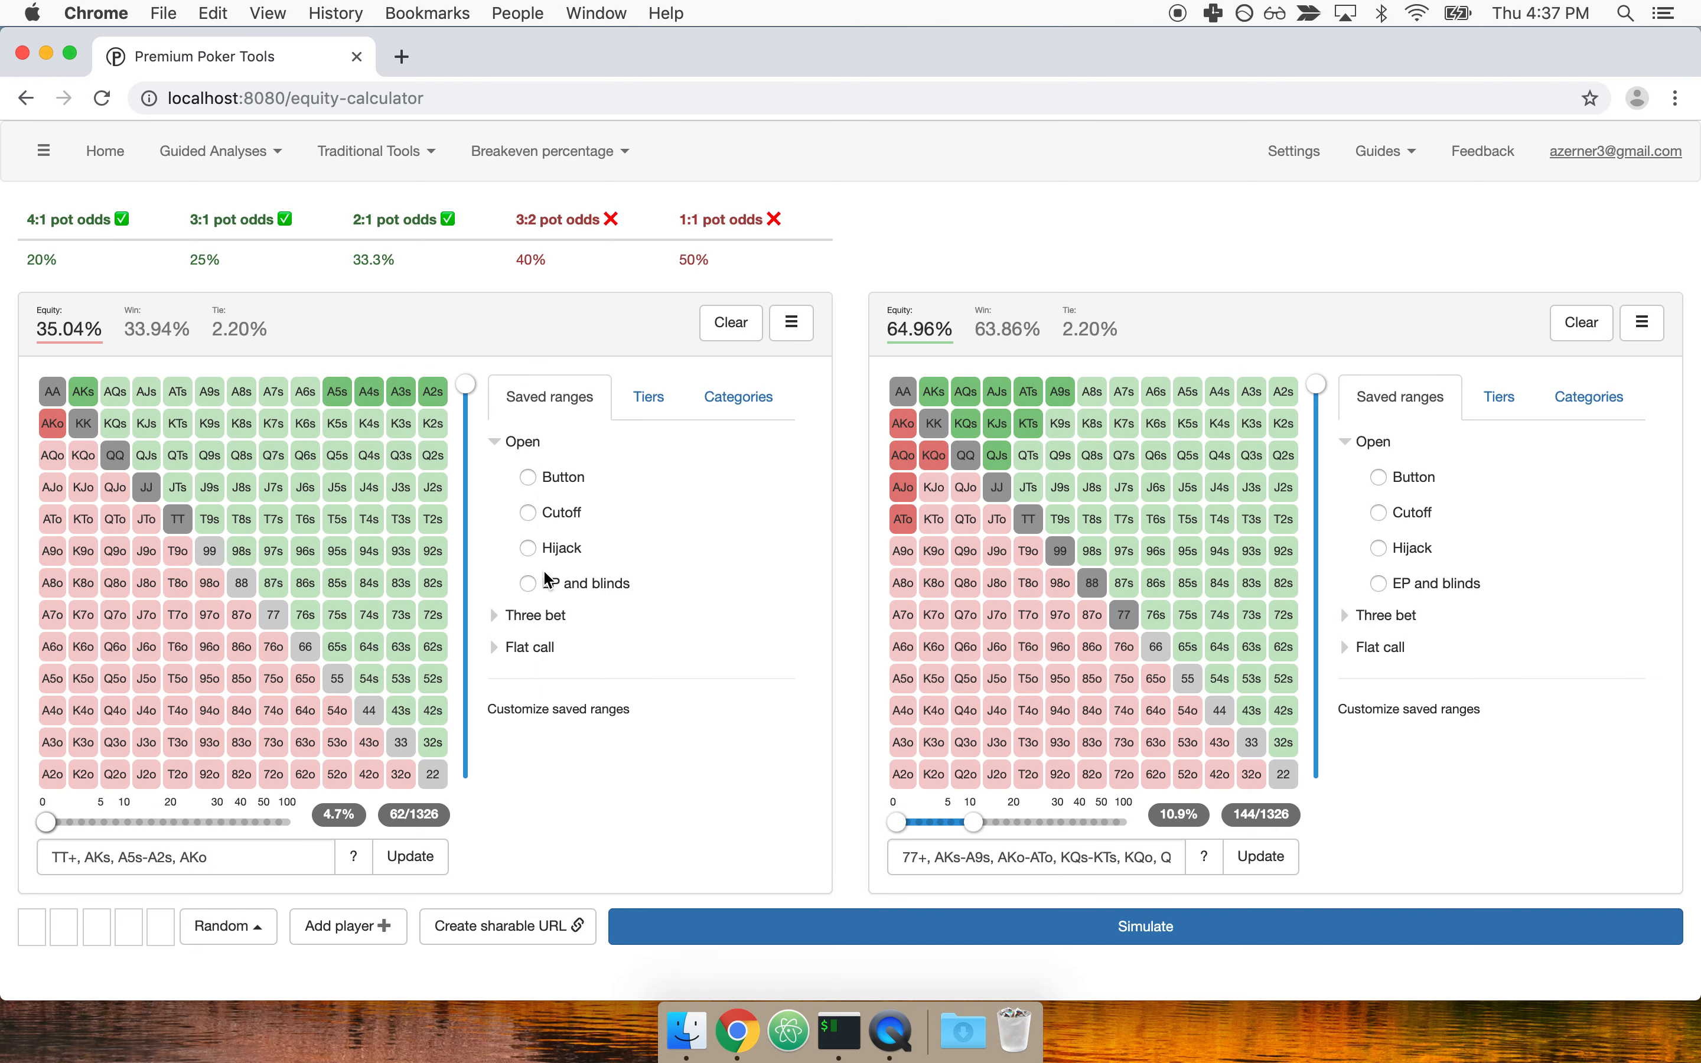
{"action": "left_click", "coordinate": [933, 926]}
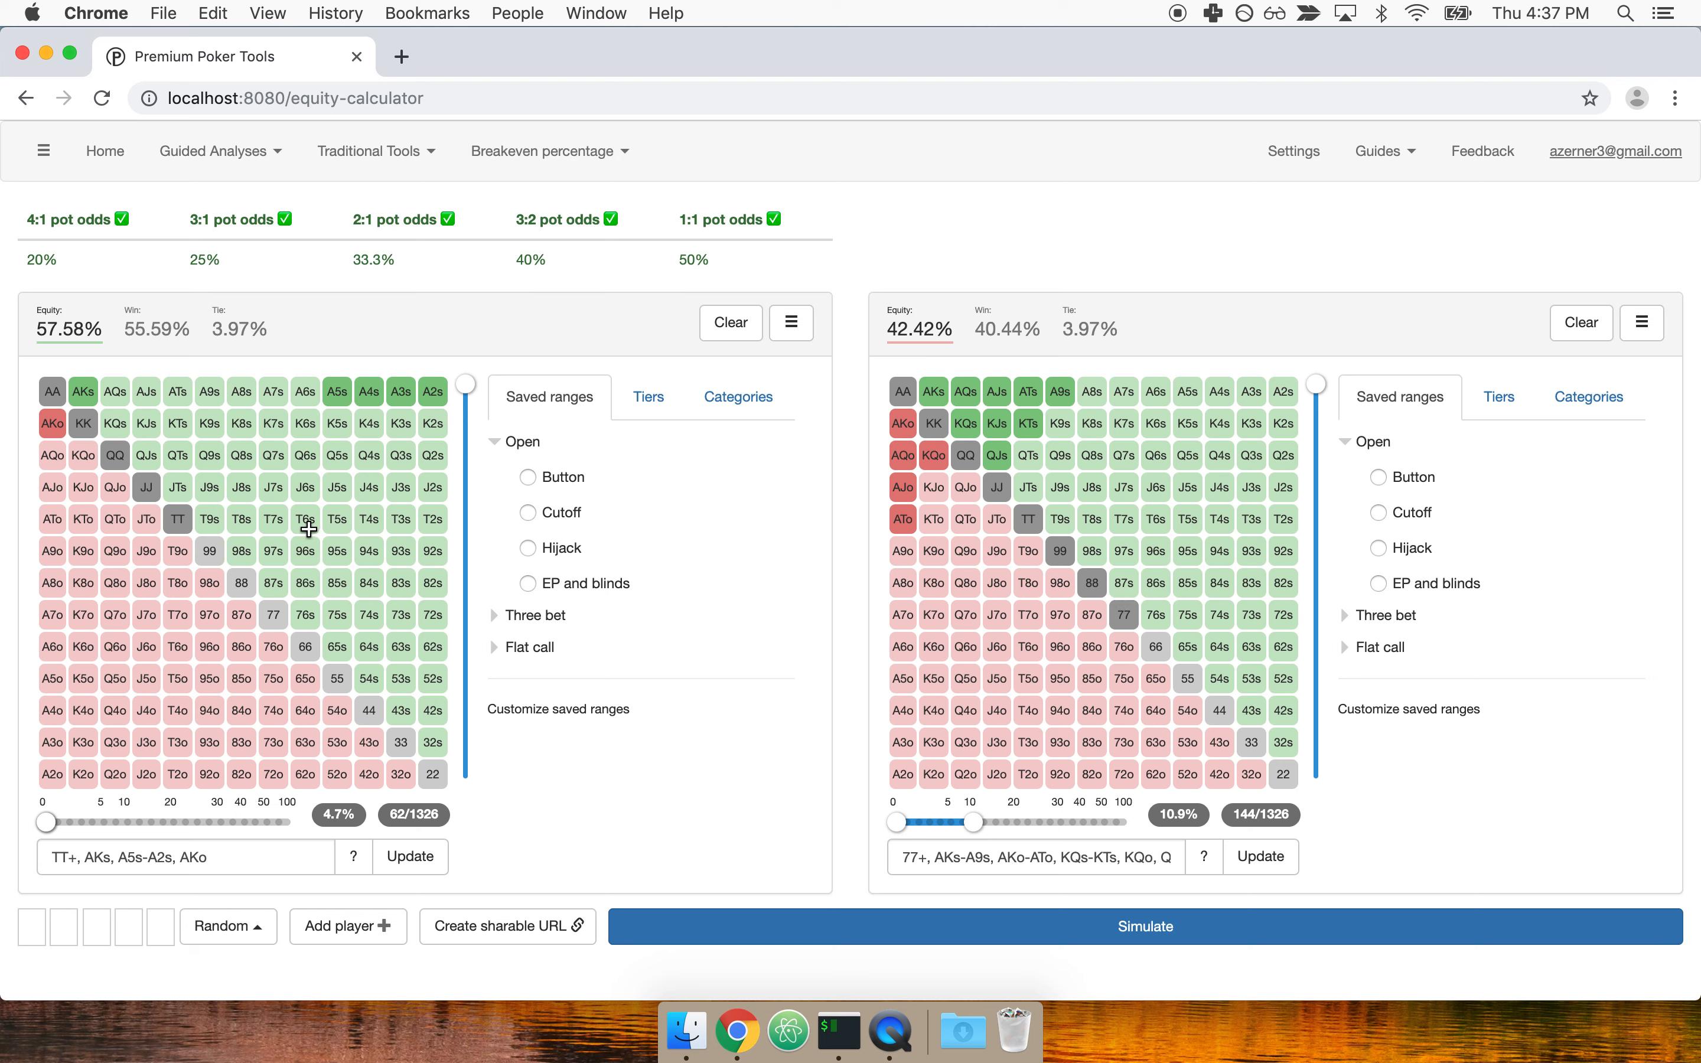
Step: Add a third player with the top 10% of hands and simulate the three-way matchup
{"action": "left_click", "coordinate": [369, 946]}
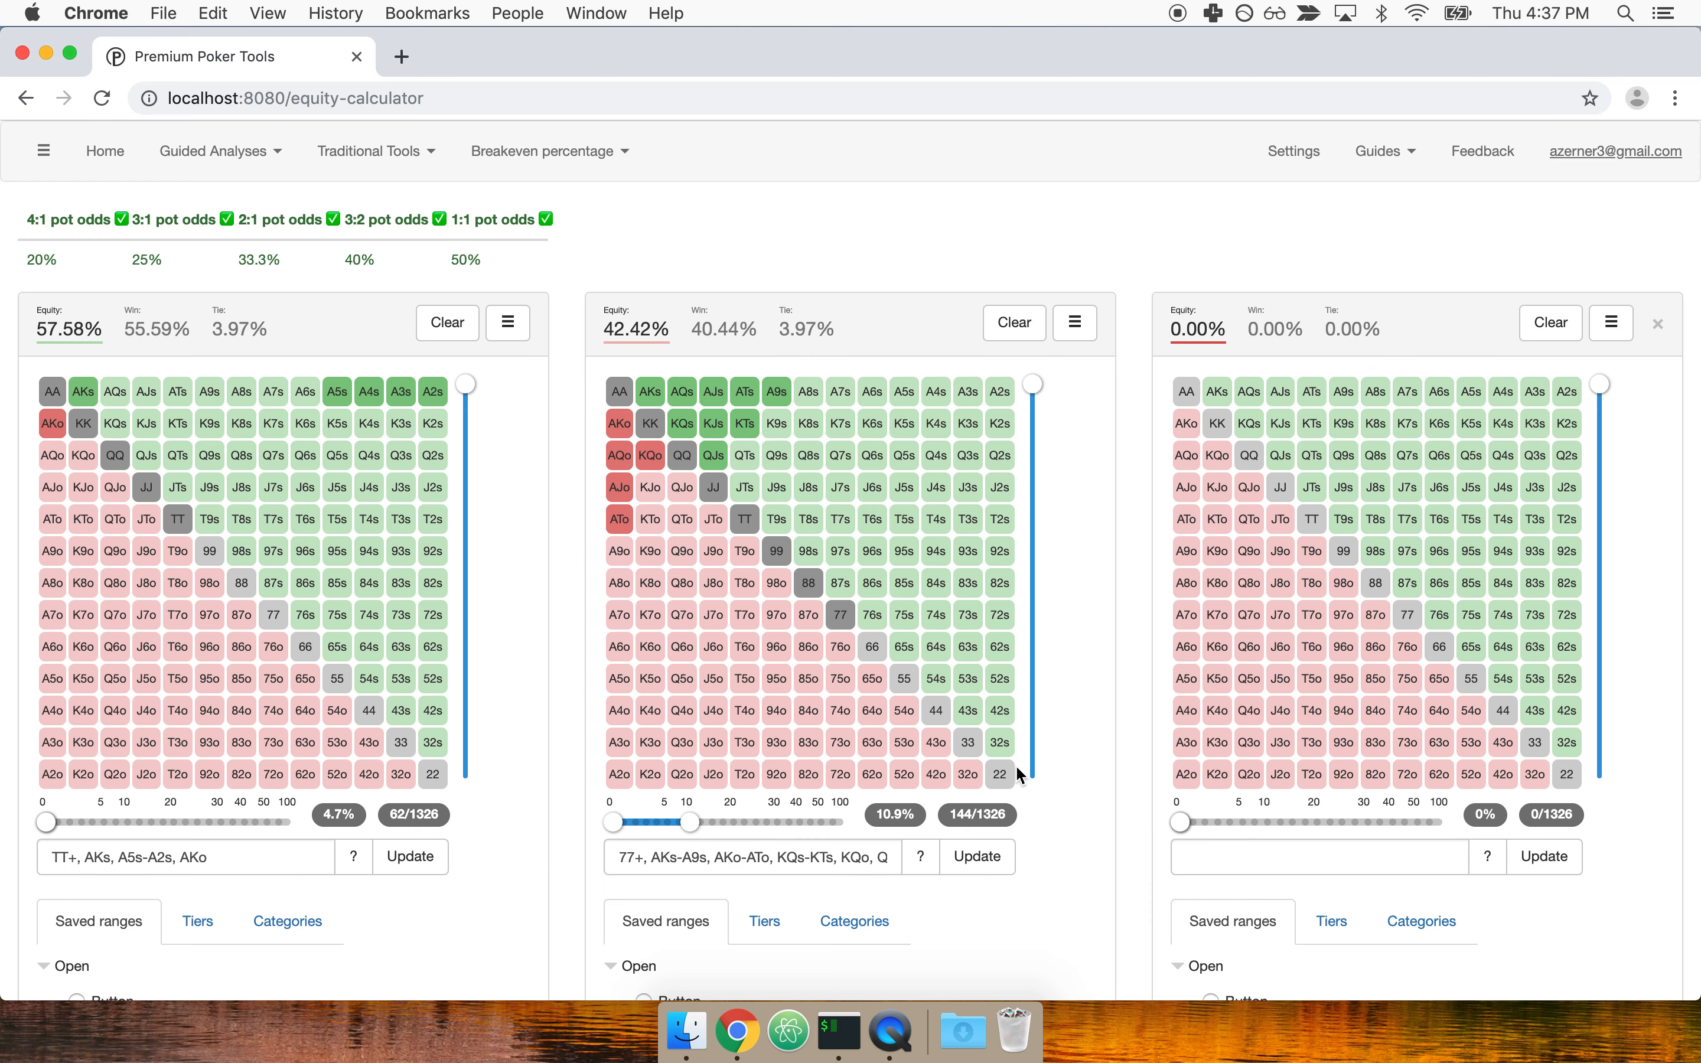
{"action": "left_click_drag", "start_coordinate": [1180, 821], "coordinate": [1259, 818]}
{"action": "scroll", "coordinate": [1154, 776], "scroll_direction": "down", "scroll_amount": 5}
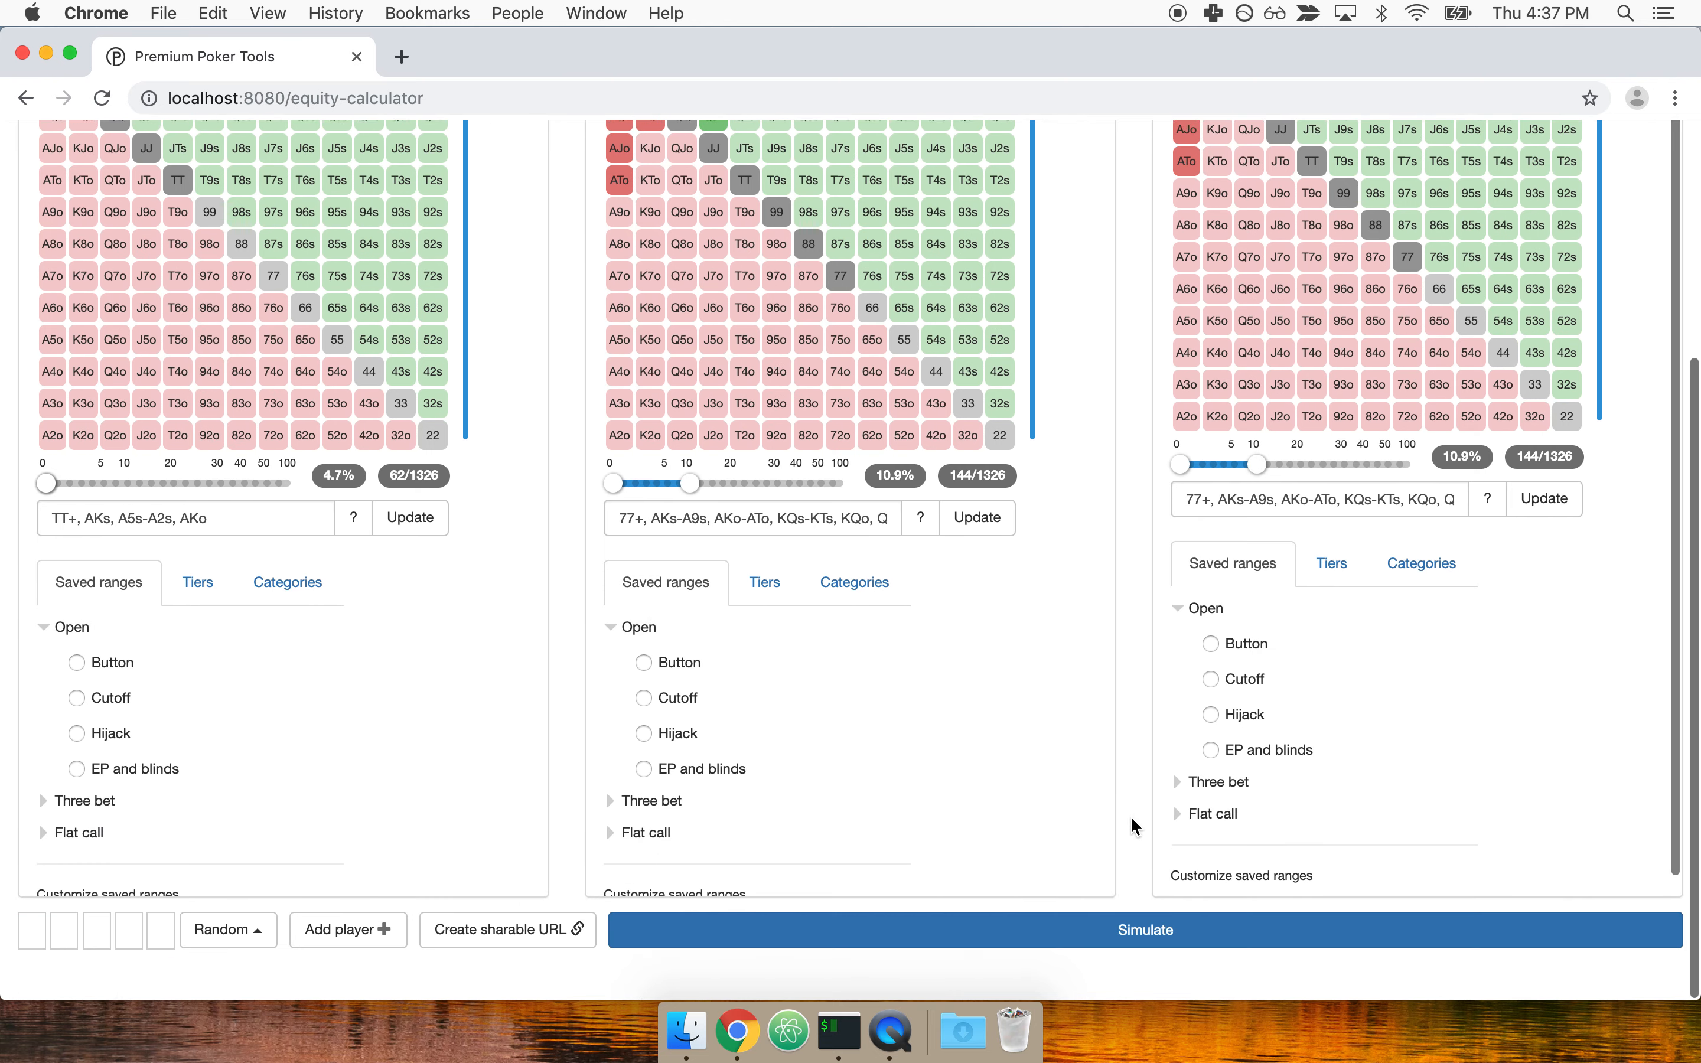
{"action": "left_click", "coordinate": [1081, 953]}
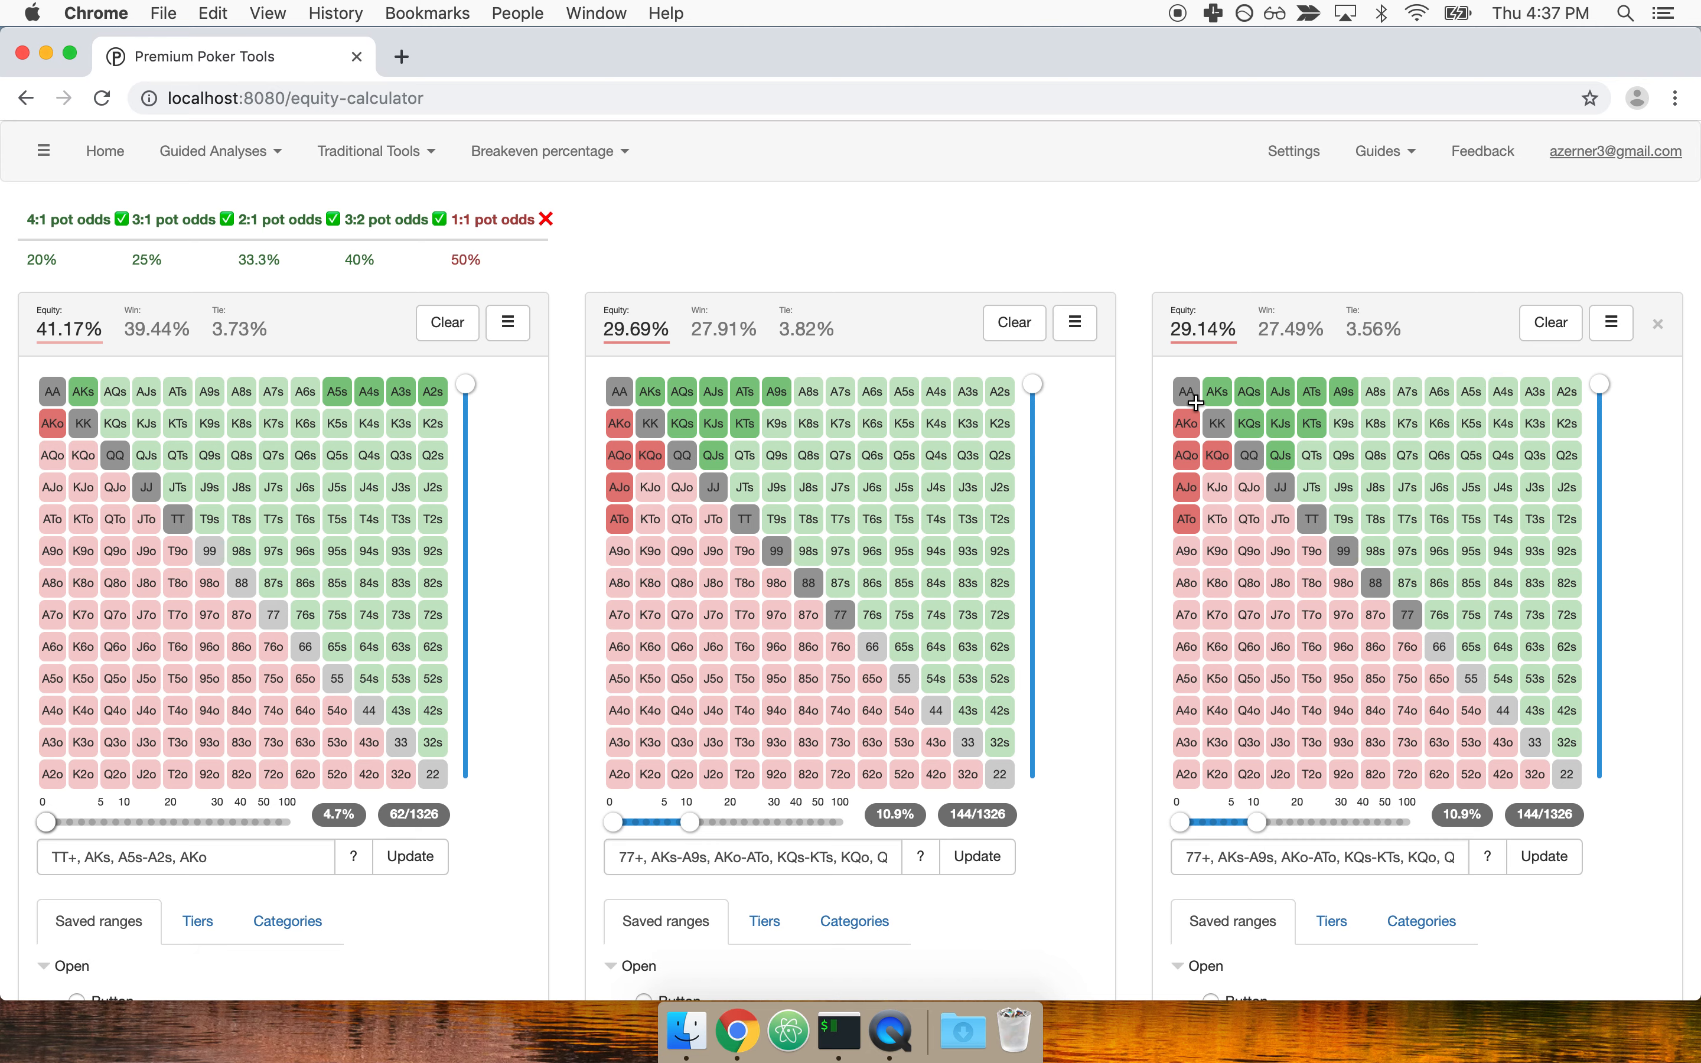
Step: Remove the third player and simulate the two remaining ranges on a randomly generated flop
{"action": "left_click", "coordinate": [1658, 324]}
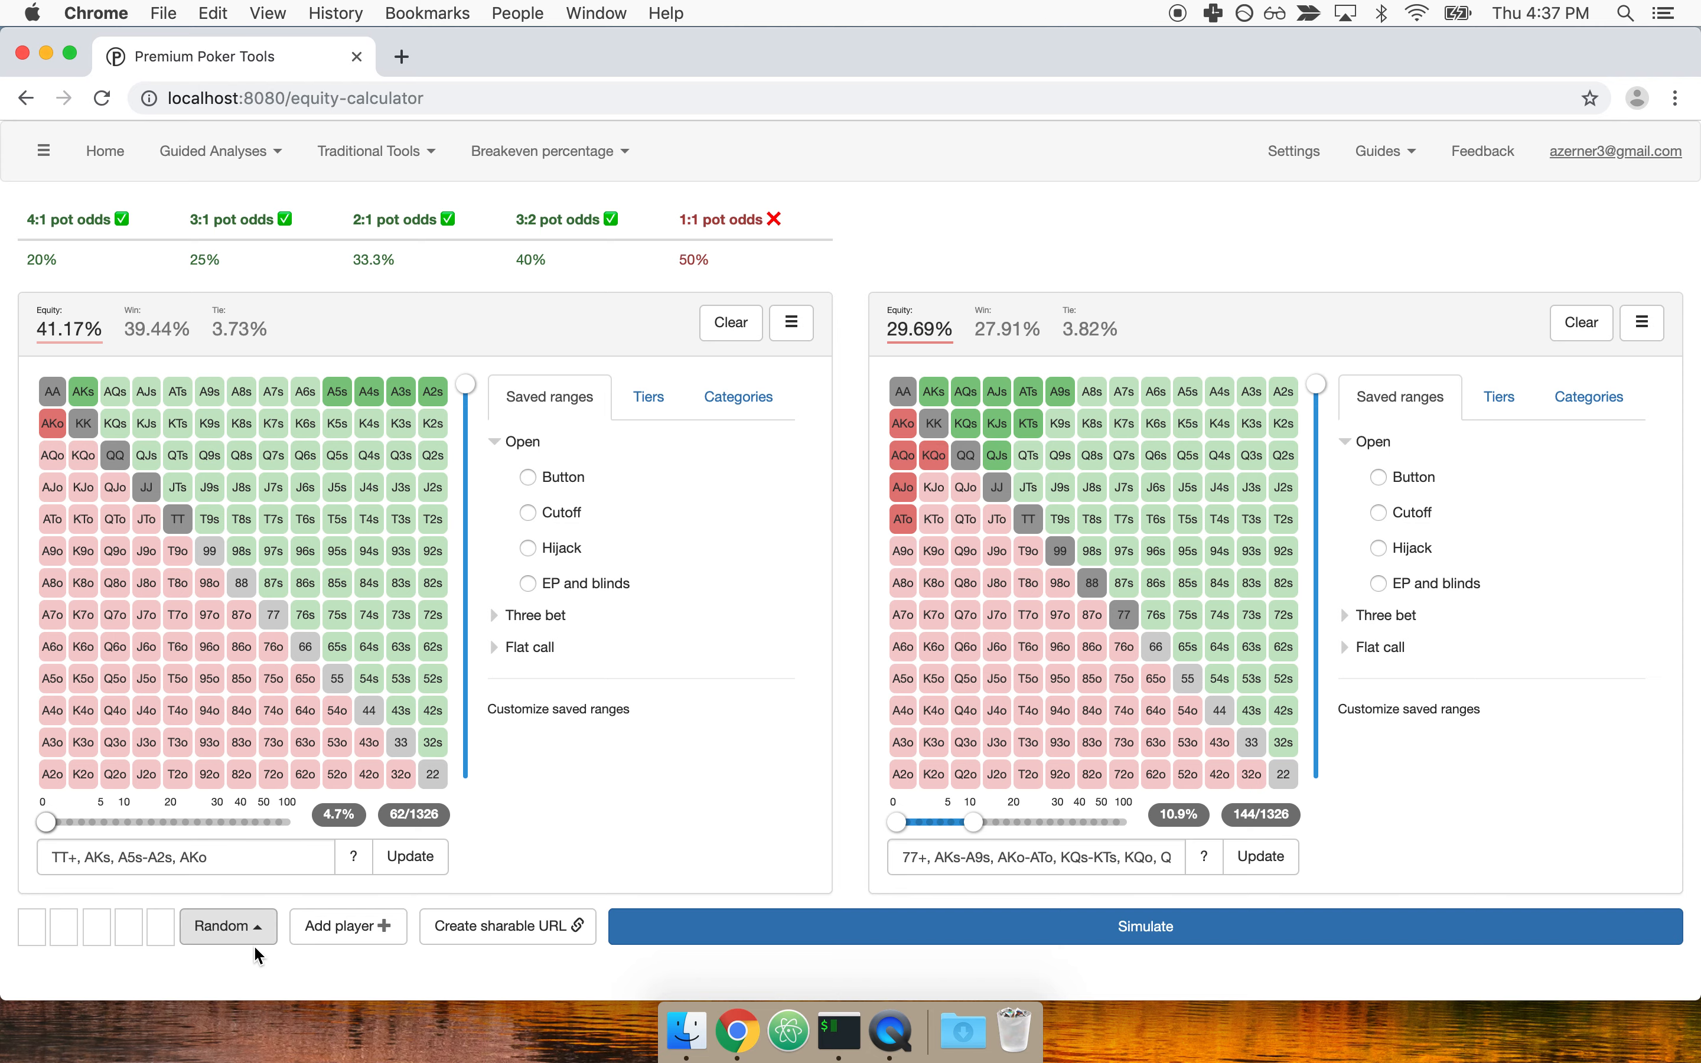
{"action": "left_click", "coordinate": [232, 939]}
{"action": "left_click", "coordinate": [332, 854]}
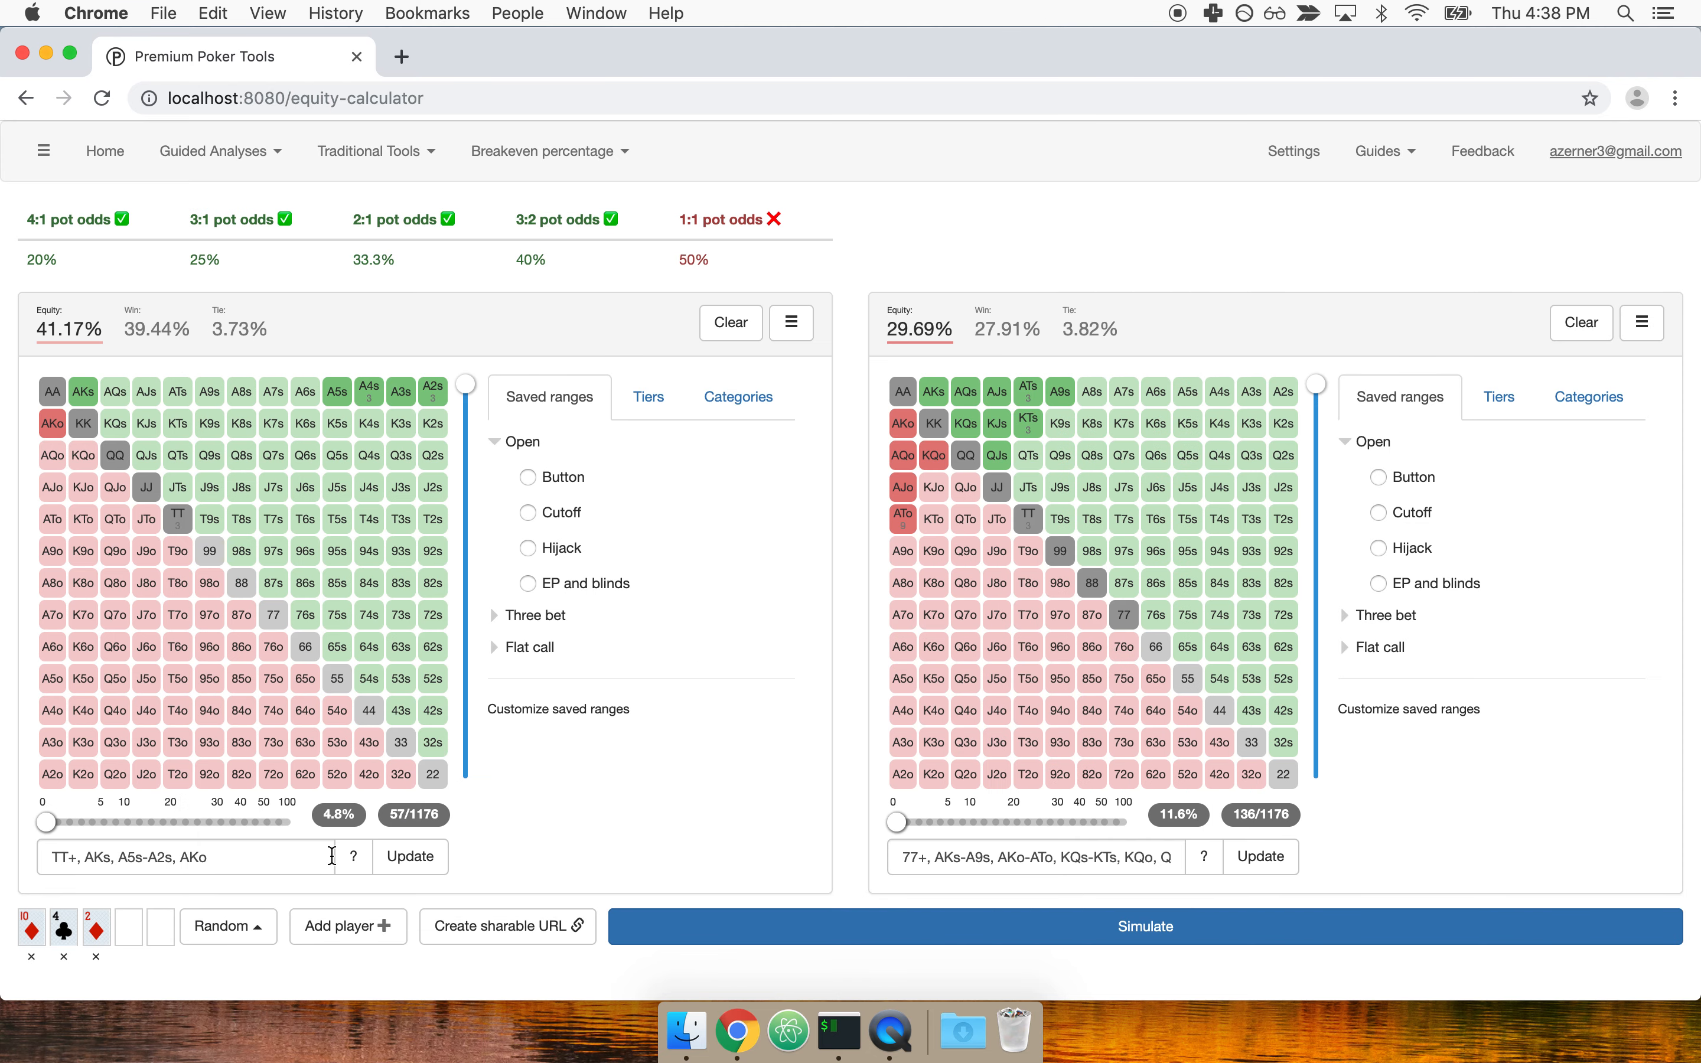
{"action": "left_click", "coordinate": [785, 941]}
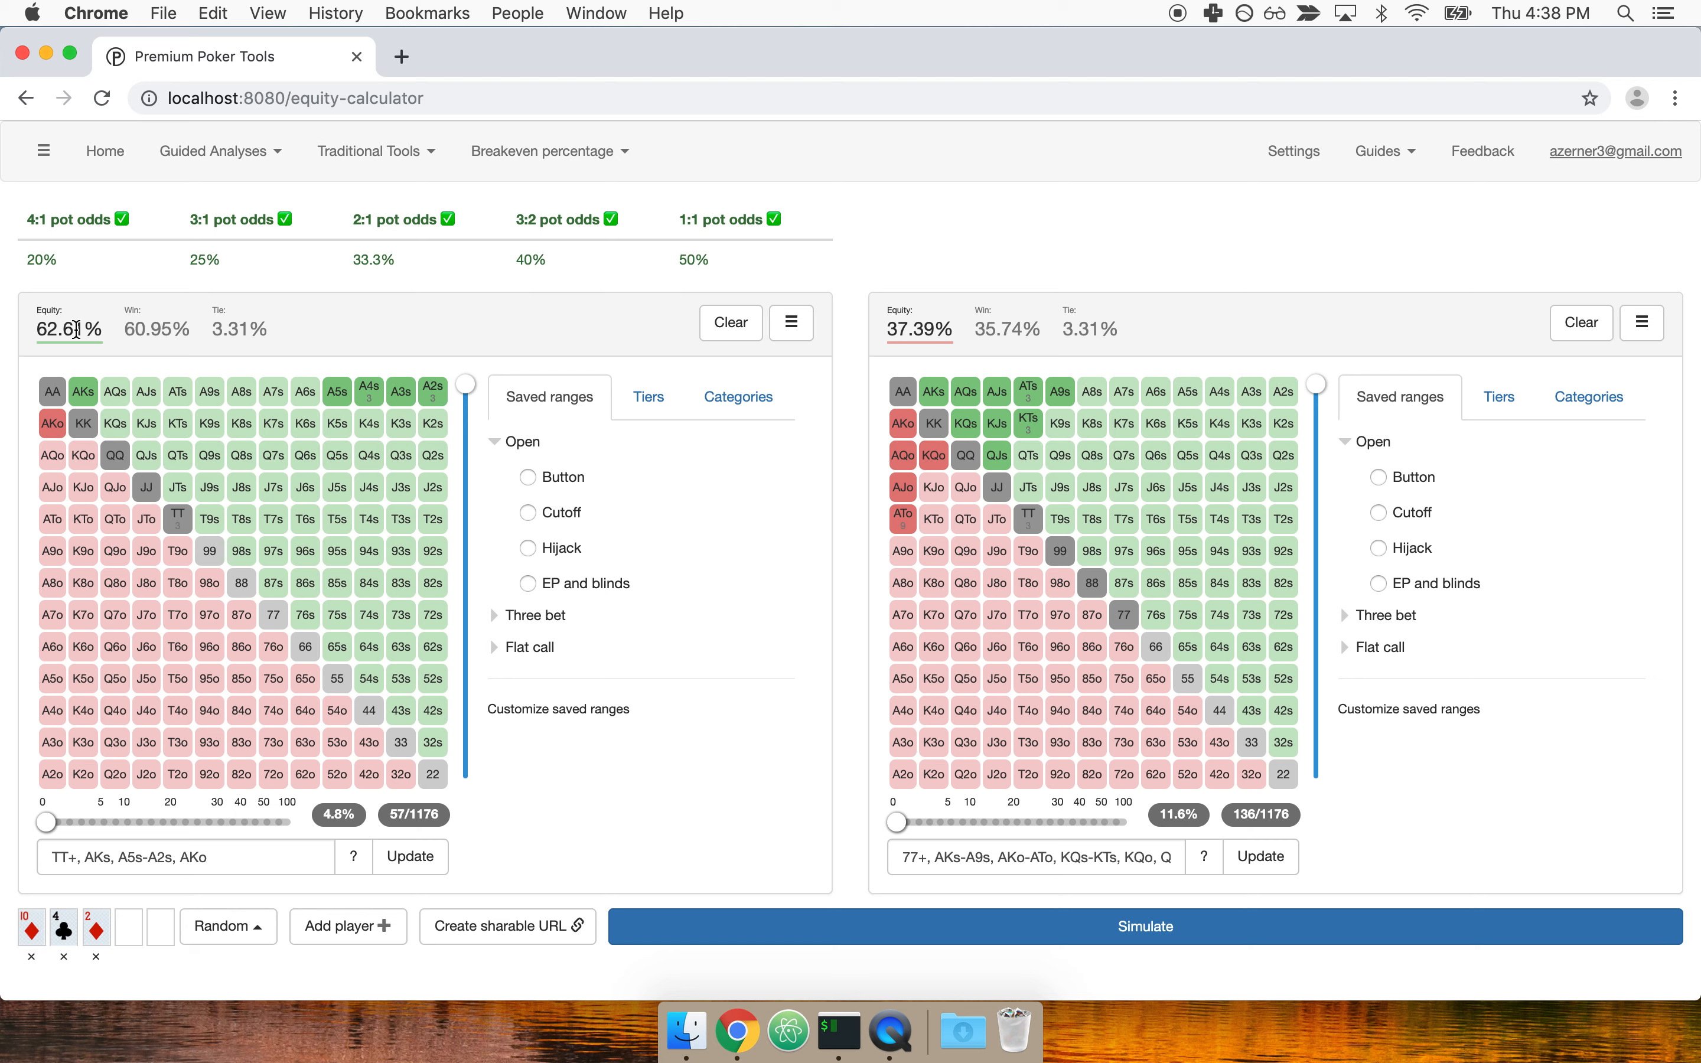
Step: Set the turn to the king of spades and the river to the two of spades, simulating after each card
{"action": "left_click", "coordinate": [126, 942]}
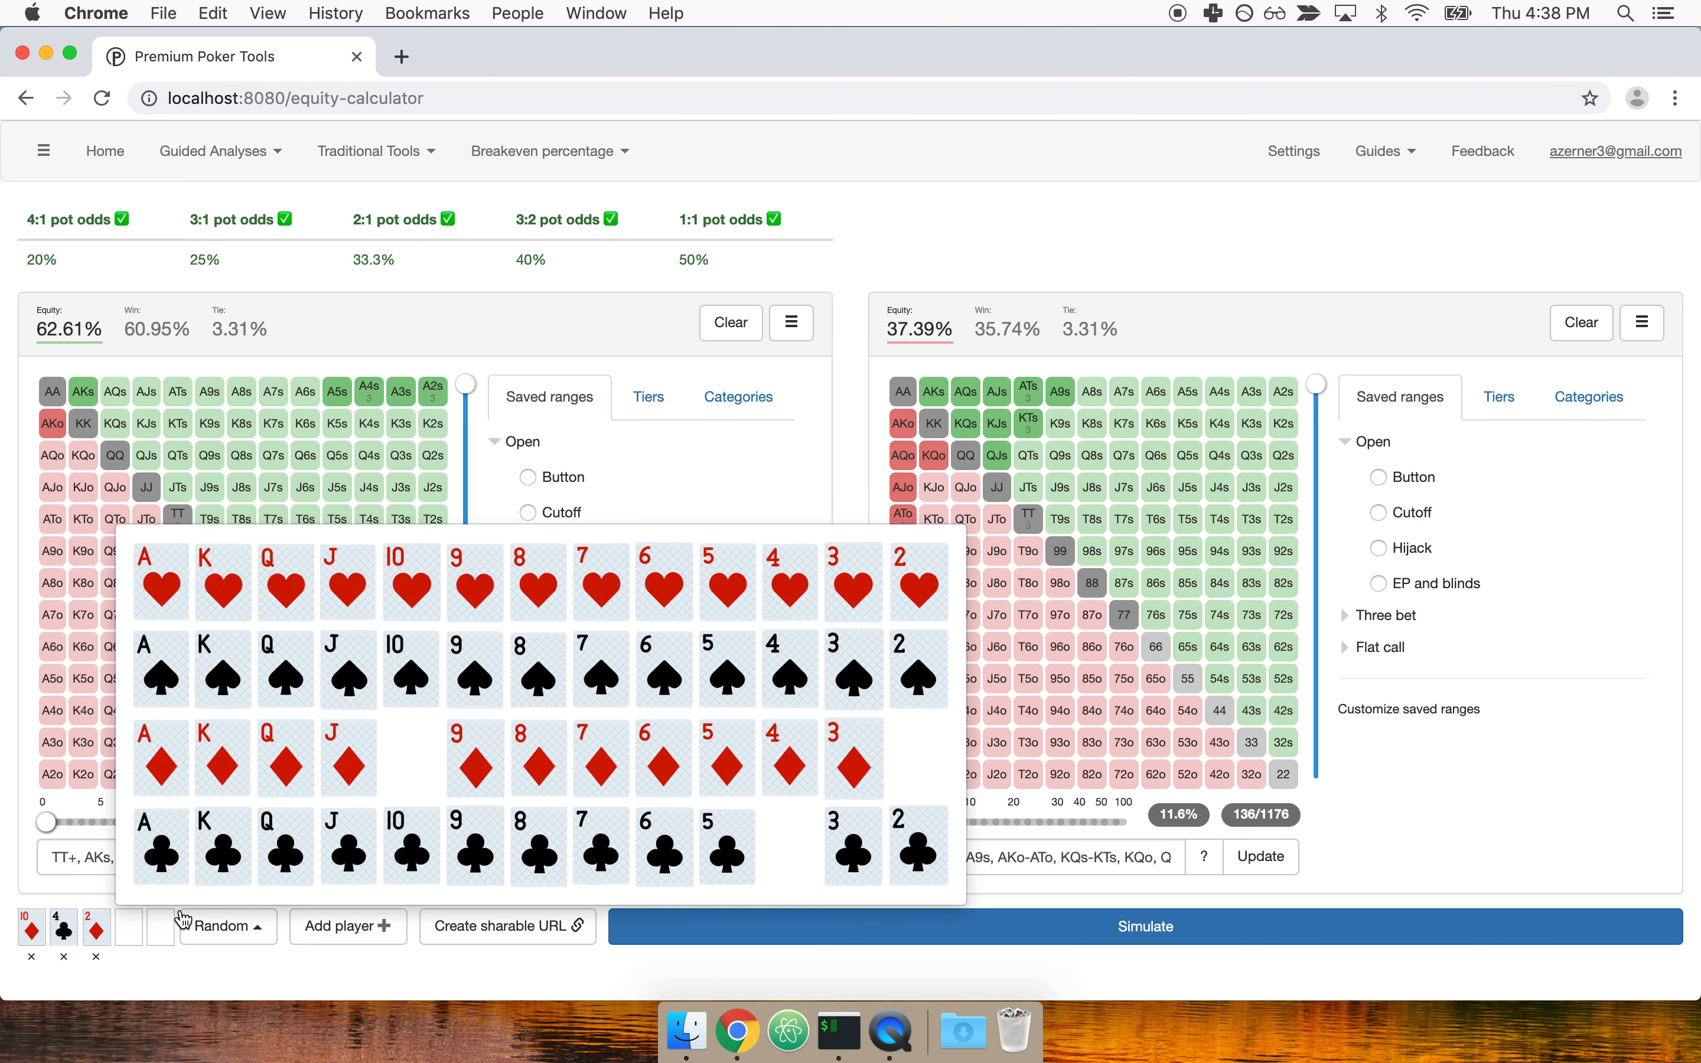
{"action": "left_click", "coordinate": [230, 671]}
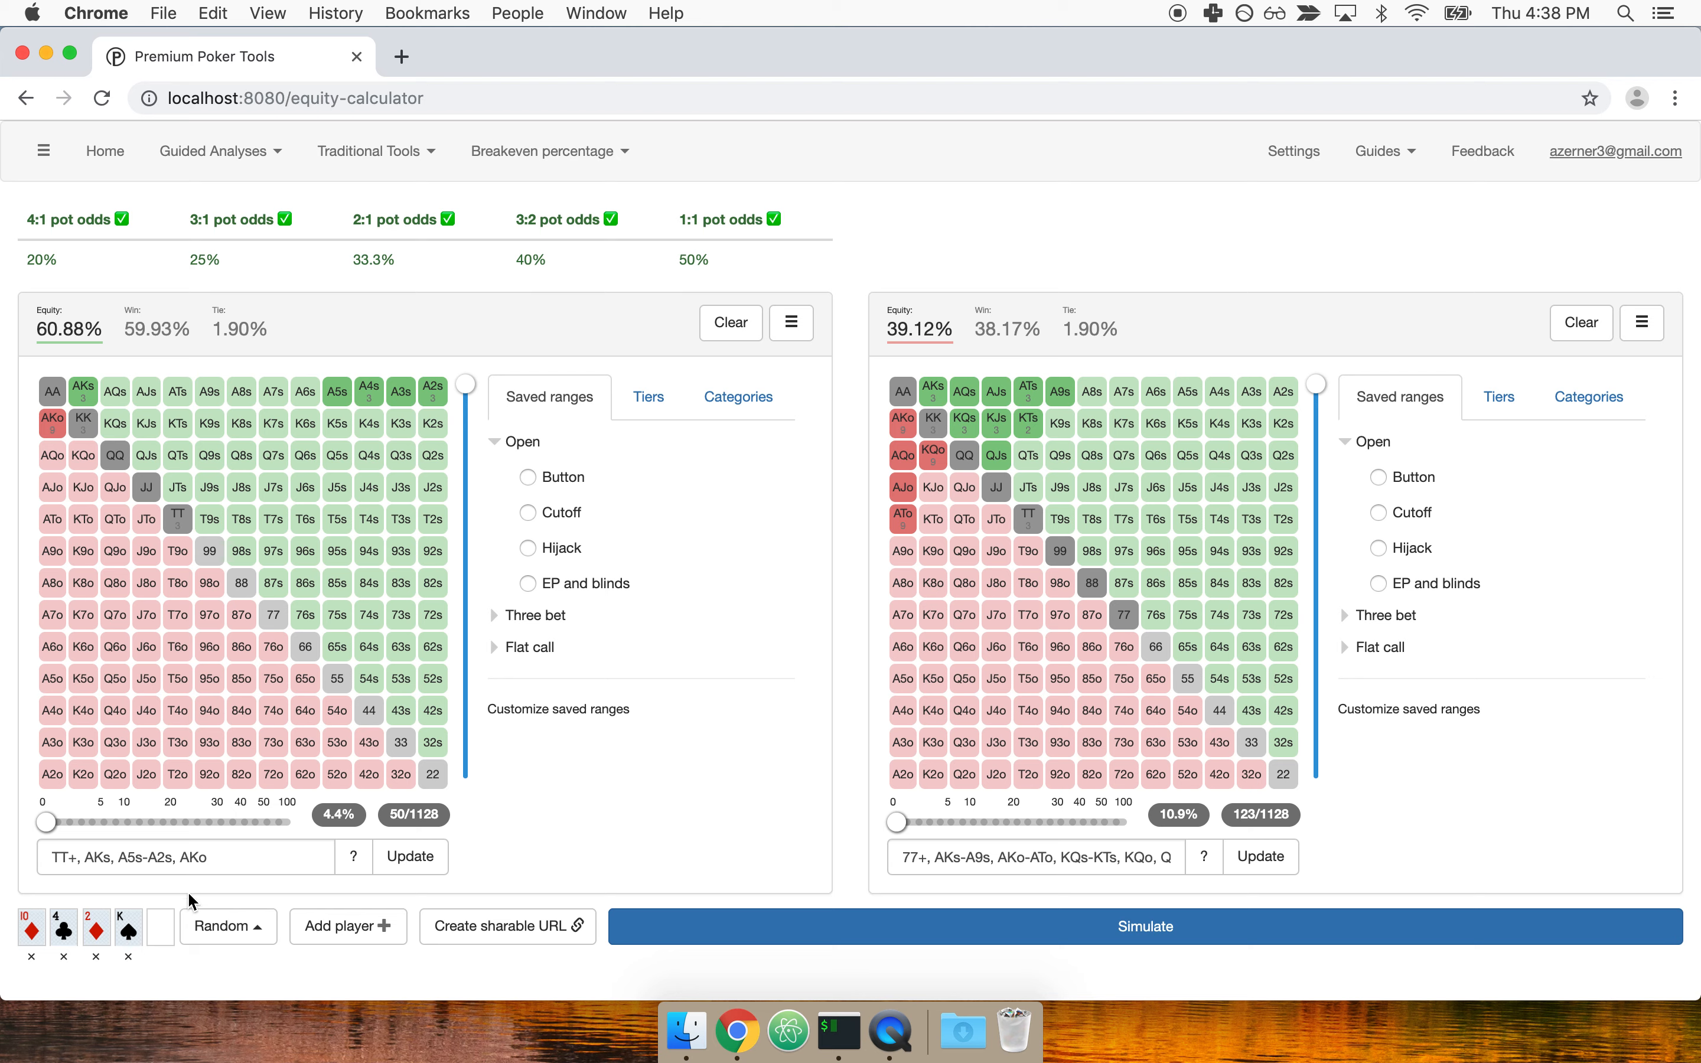
{"action": "left_click", "coordinate": [161, 928]}
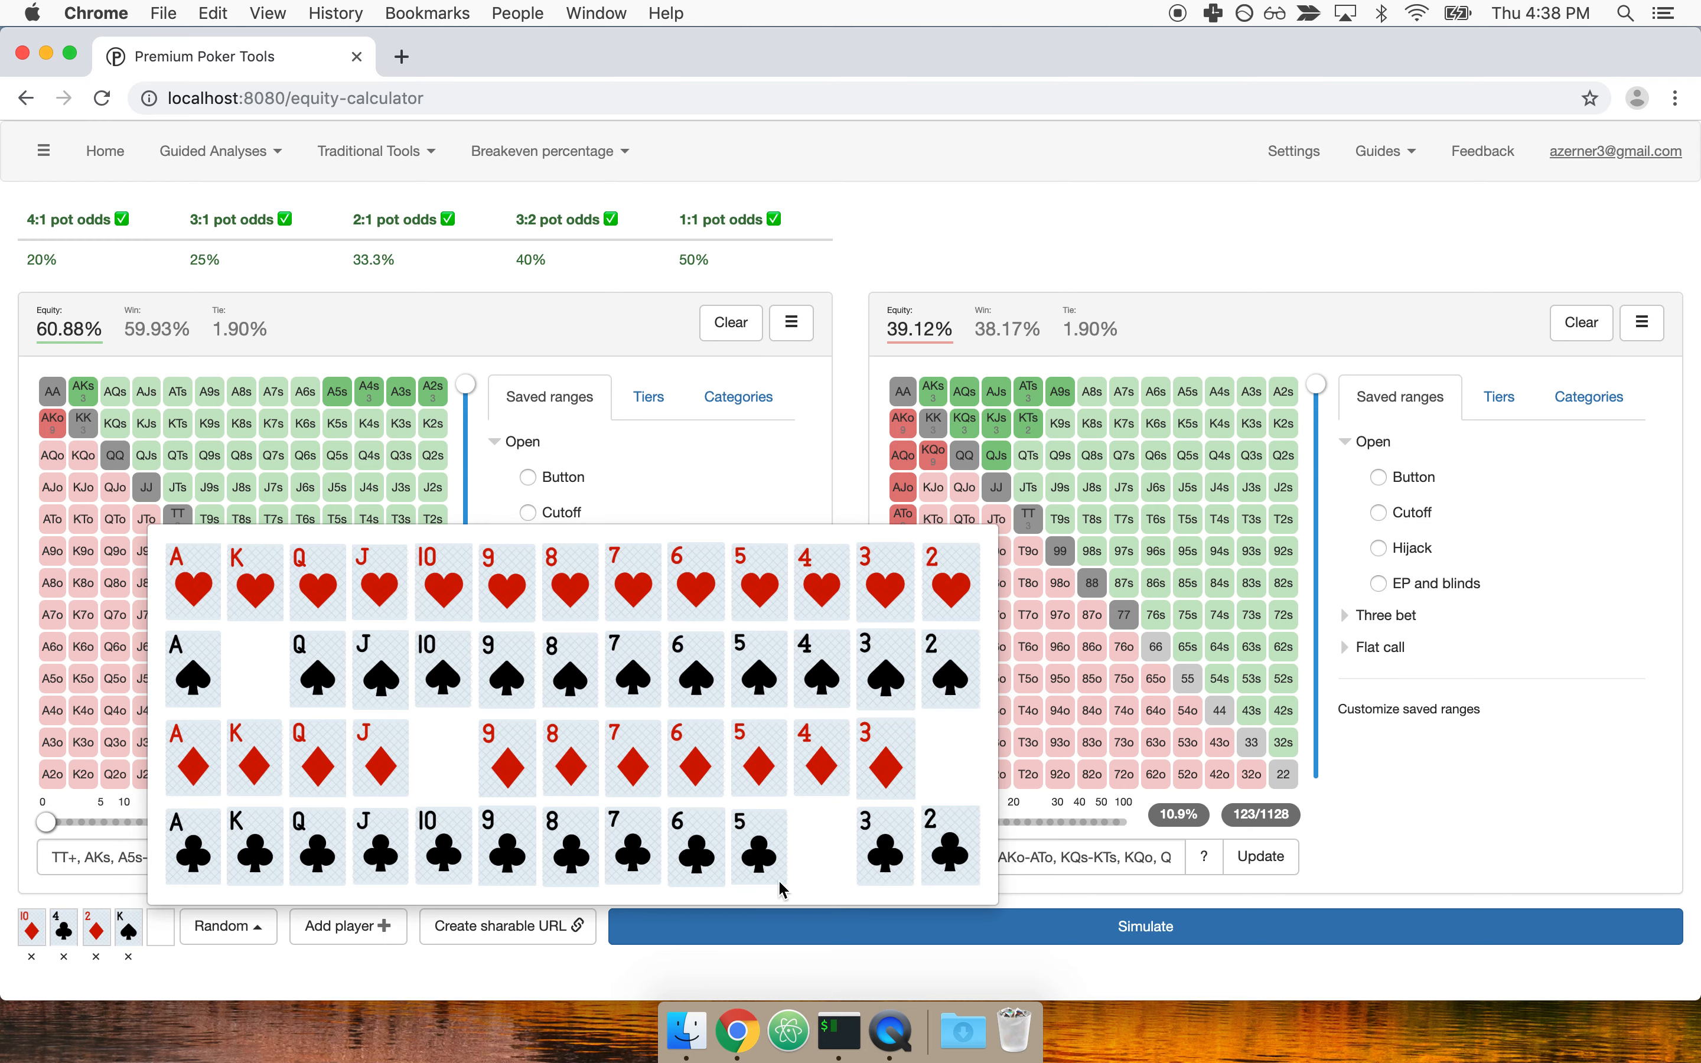
{"action": "left_click", "coordinate": [953, 664]}
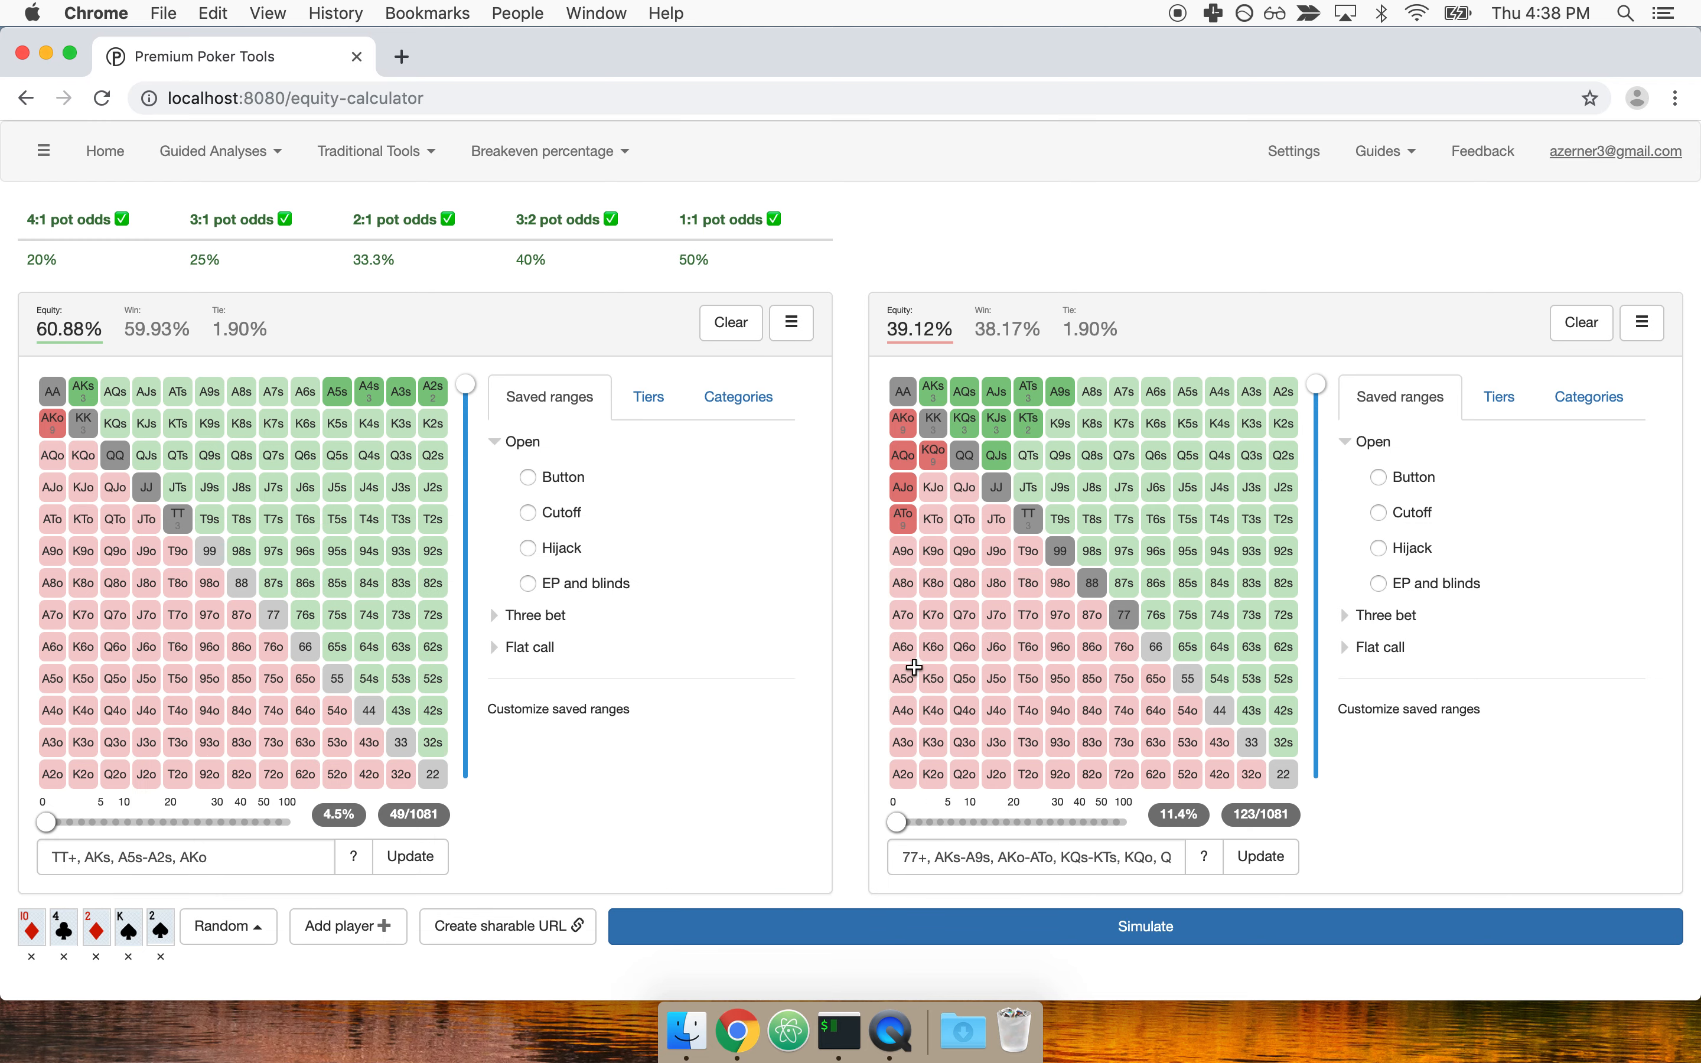
{"action": "left_click", "coordinate": [802, 938]}
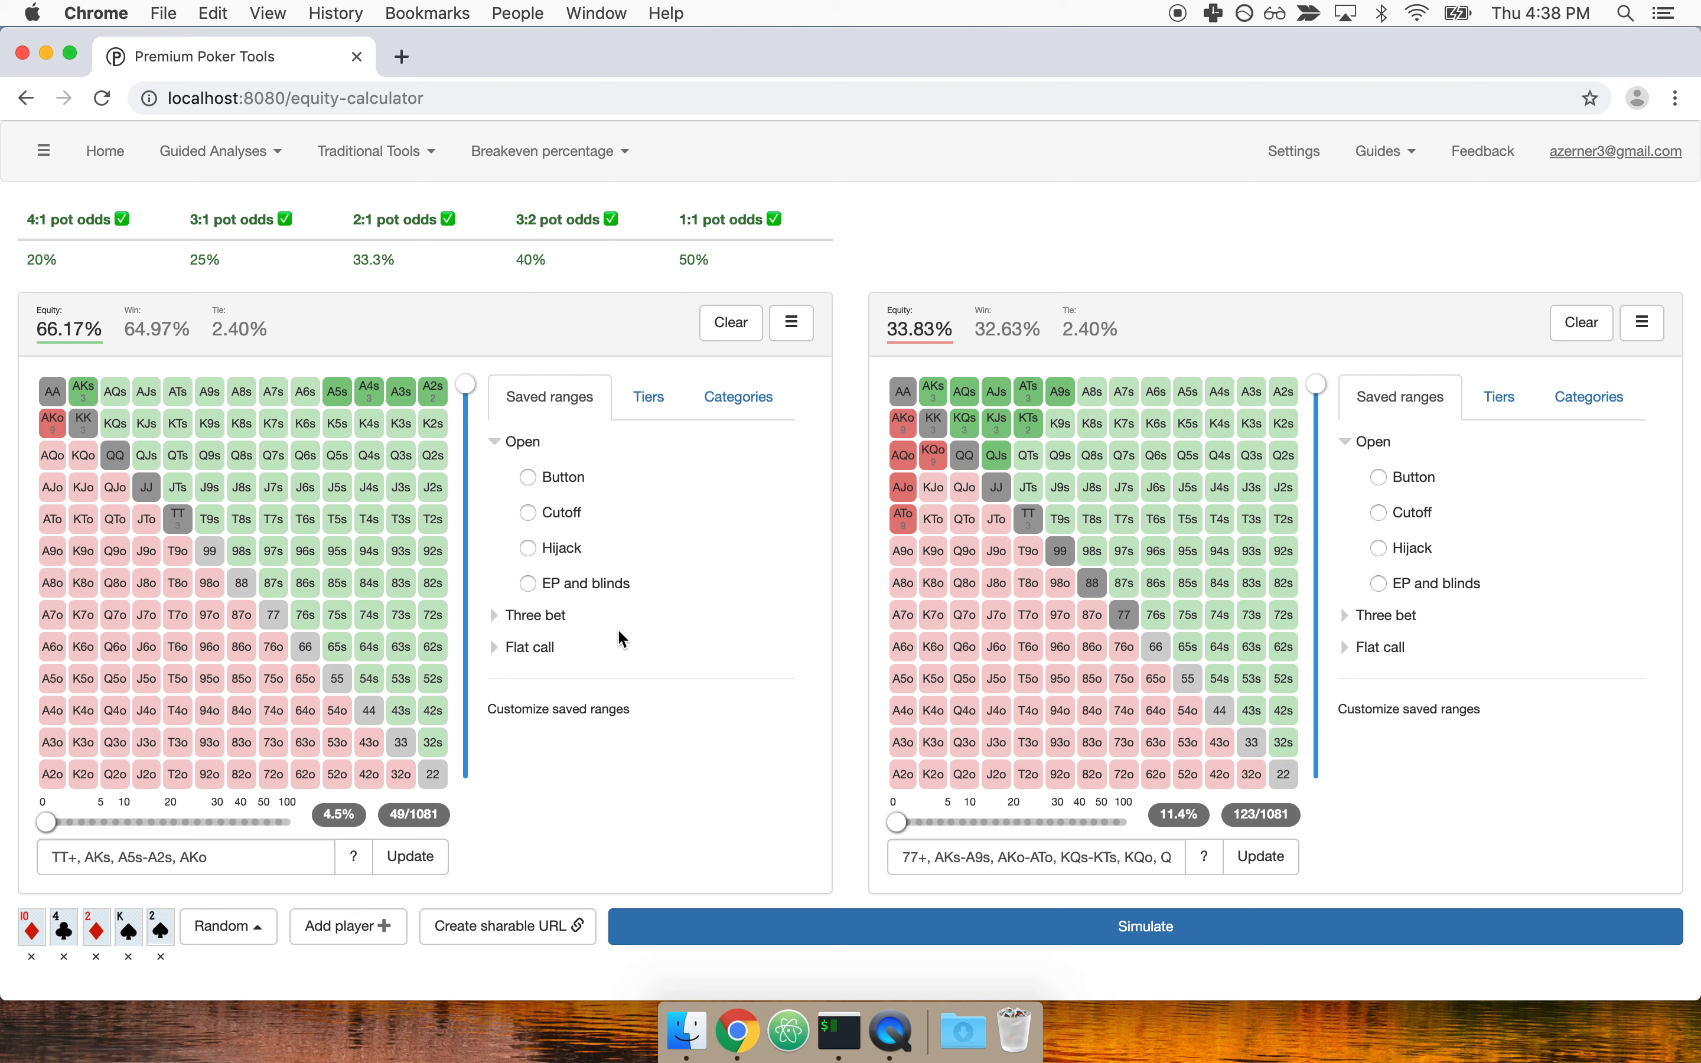
Step: Examine the first player's equity, win and tie percentages and the pot odds table
{"action": "left_click_drag", "start_coordinate": [38, 337], "coordinate": [275, 331]}
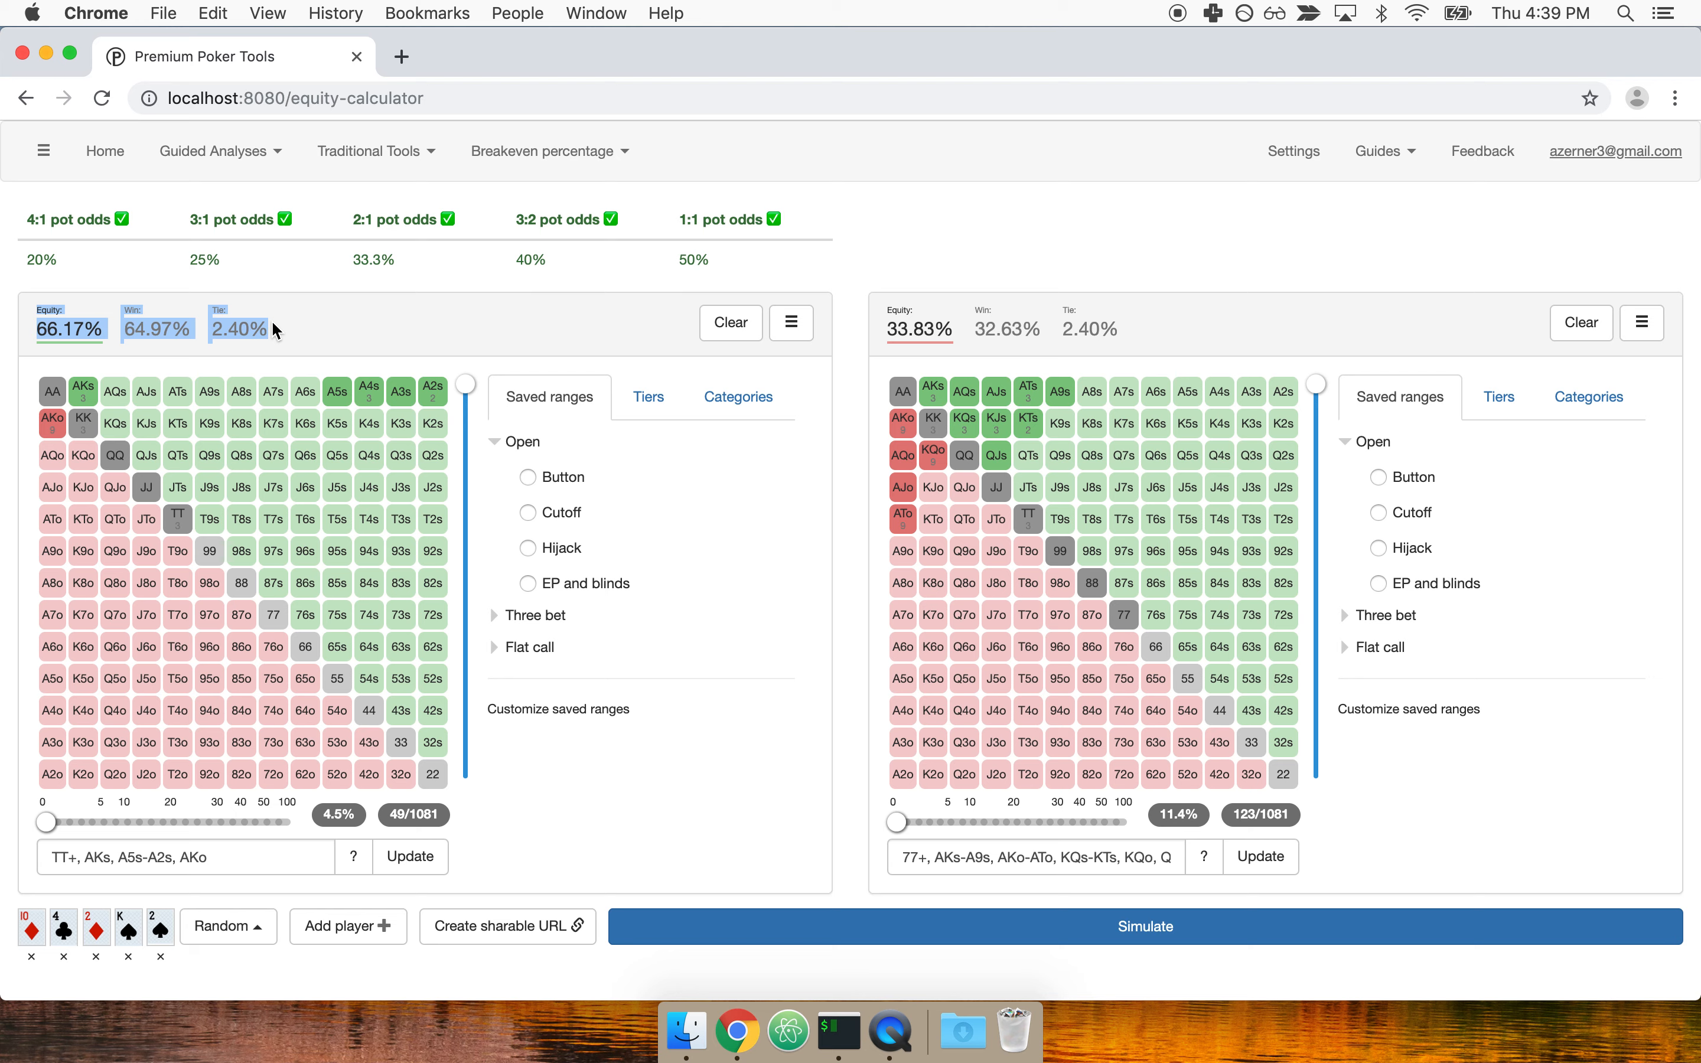
{"action": "left_click", "coordinate": [41, 329]}
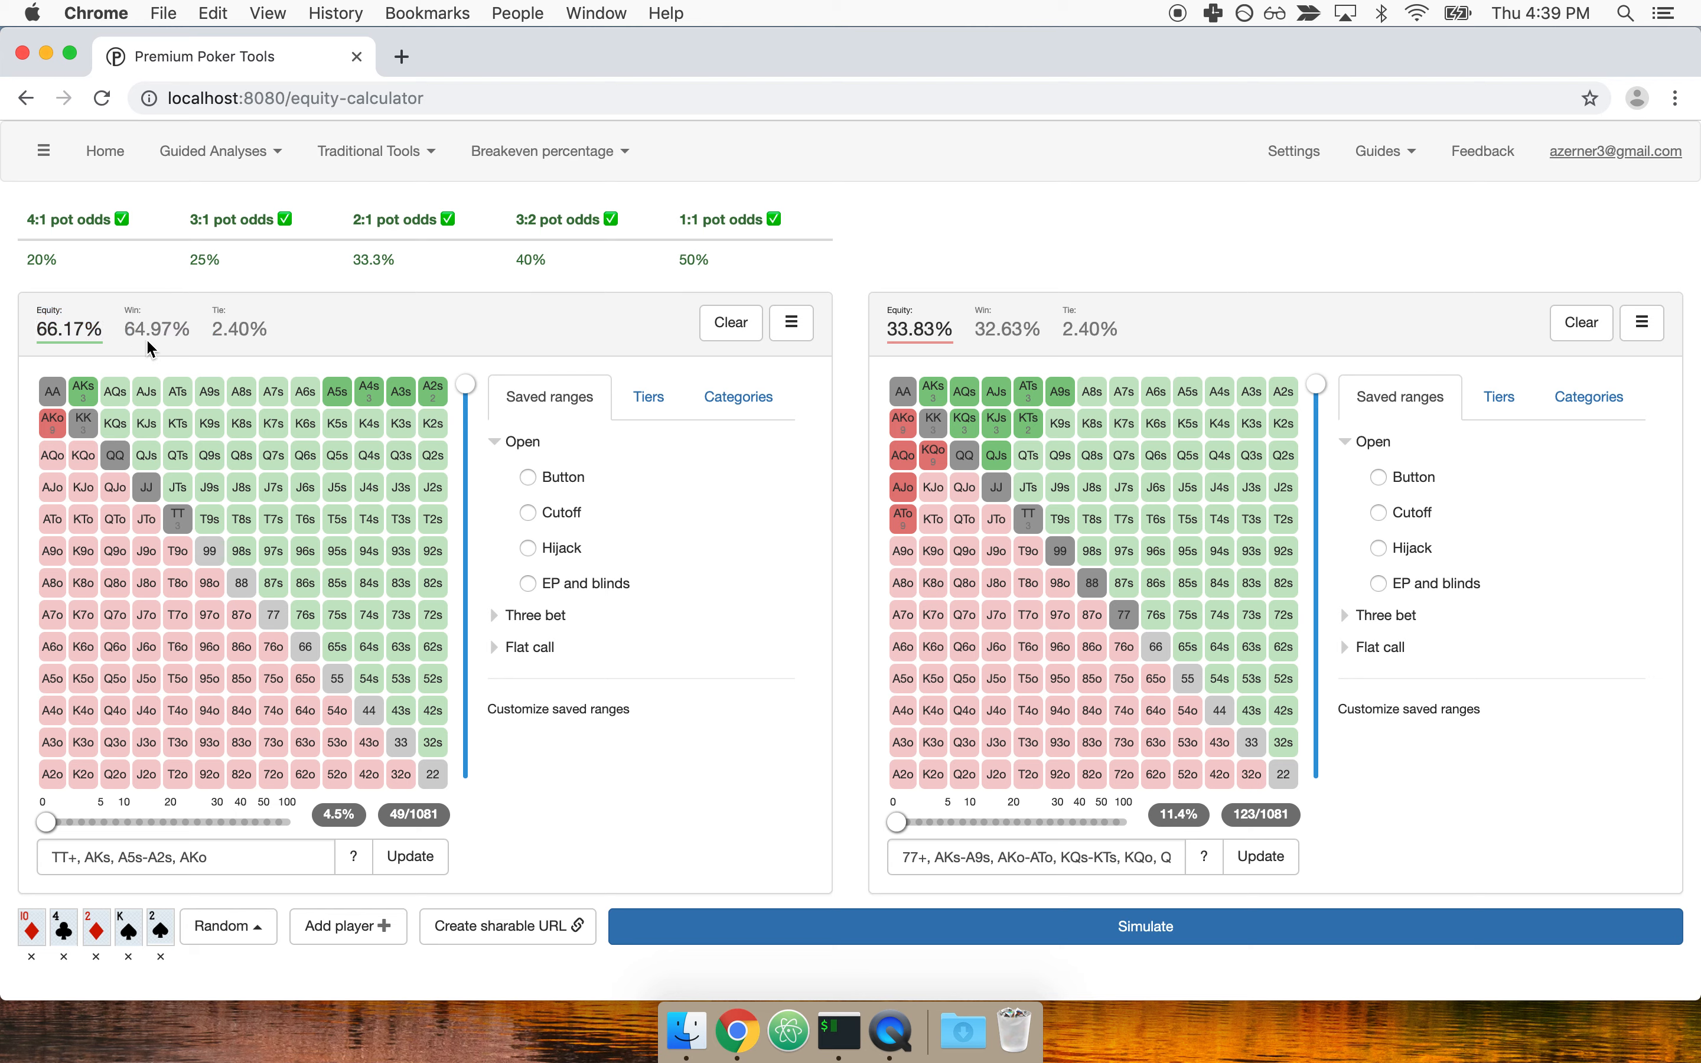
{"action": "left_click_drag", "start_coordinate": [119, 328], "coordinate": [186, 331]}
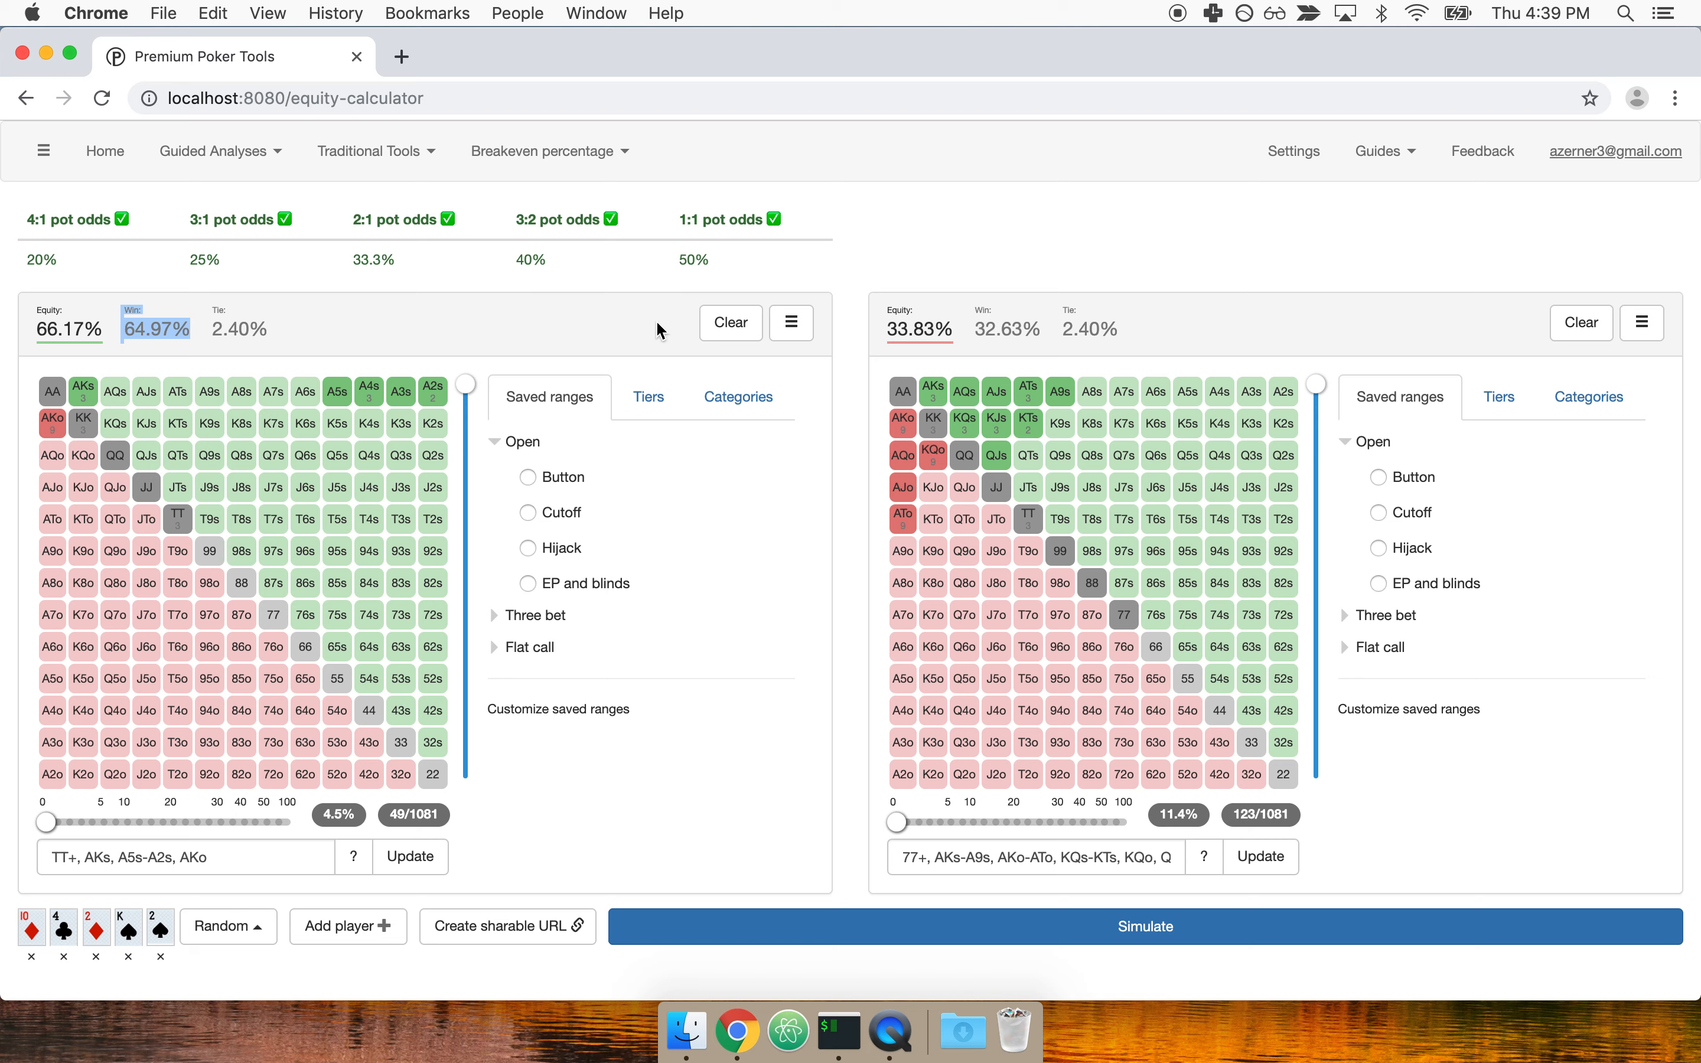
{"action": "double_click", "coordinate": [151, 329]}
{"action": "left_click_drag", "start_coordinate": [151, 328], "coordinate": [179, 328]}
{"action": "left_click_drag", "start_coordinate": [38, 222], "coordinate": [788, 251]}
{"action": "left_click", "coordinate": [787, 252]}
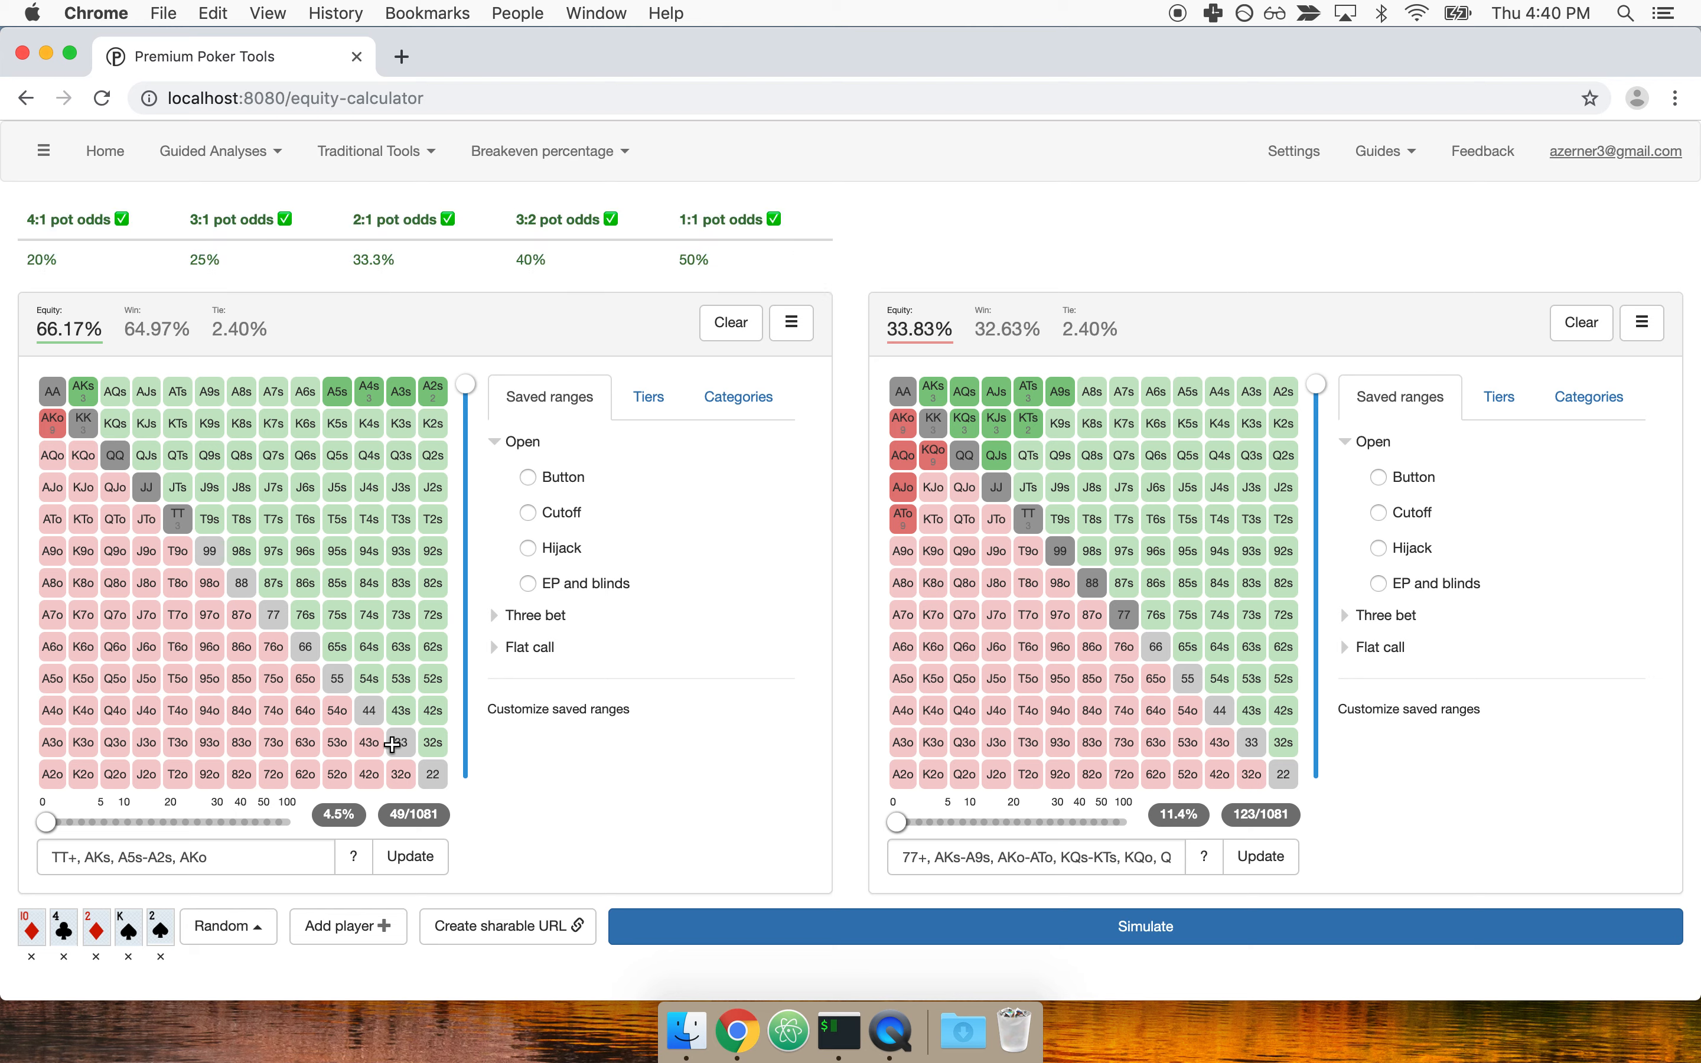
Step: Replace the first player's range with only pocket fives and simulate against the second player's range
{"action": "left_click", "coordinate": [337, 676]}
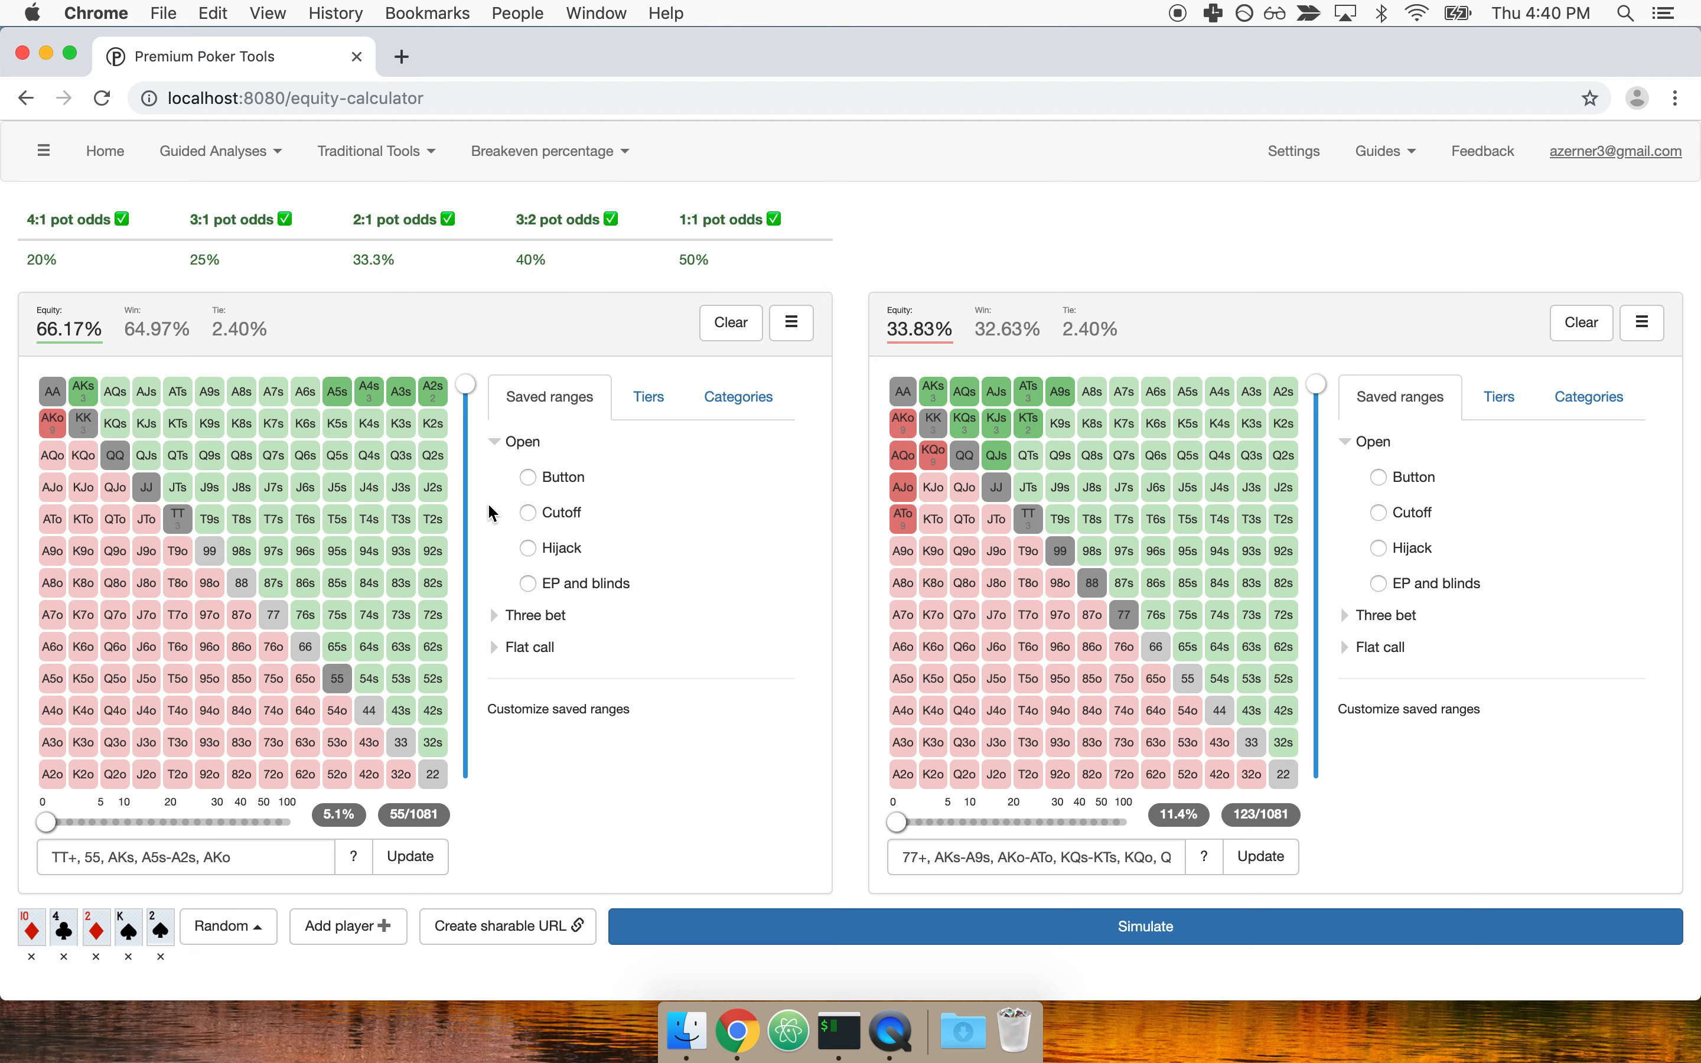
{"action": "left_click", "coordinate": [731, 322]}
{"action": "left_click", "coordinate": [337, 679]}
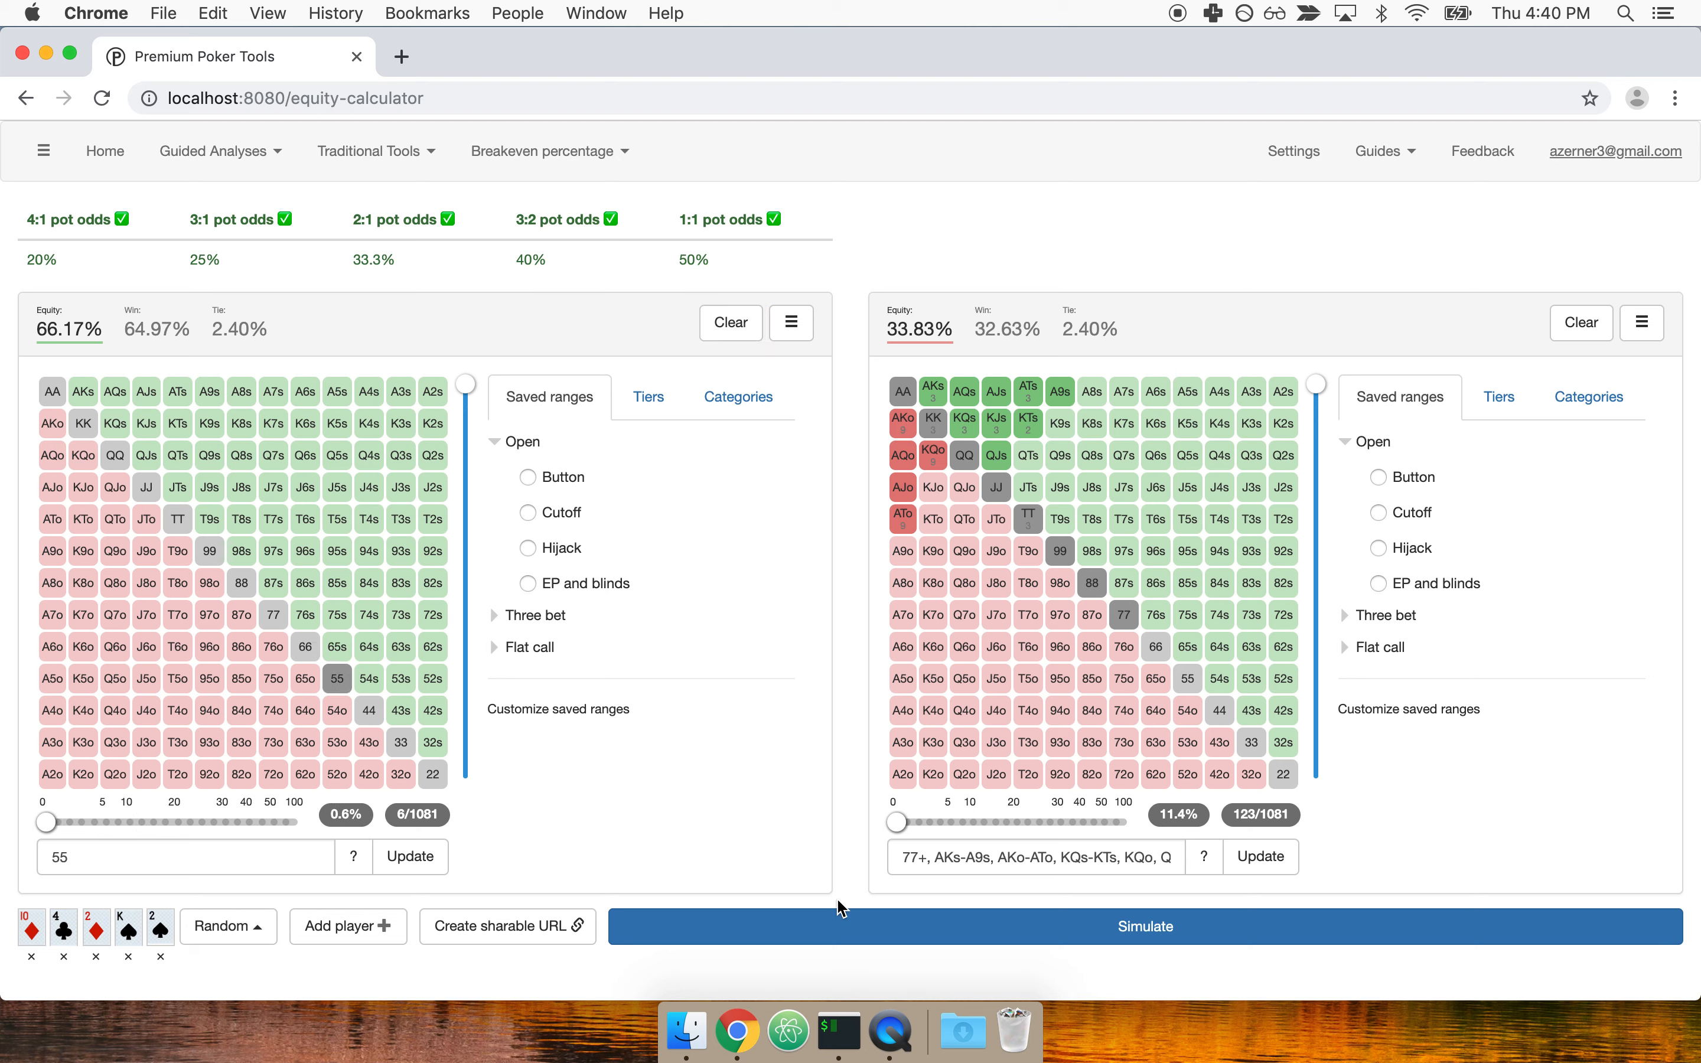
{"action": "left_click", "coordinate": [1044, 939]}
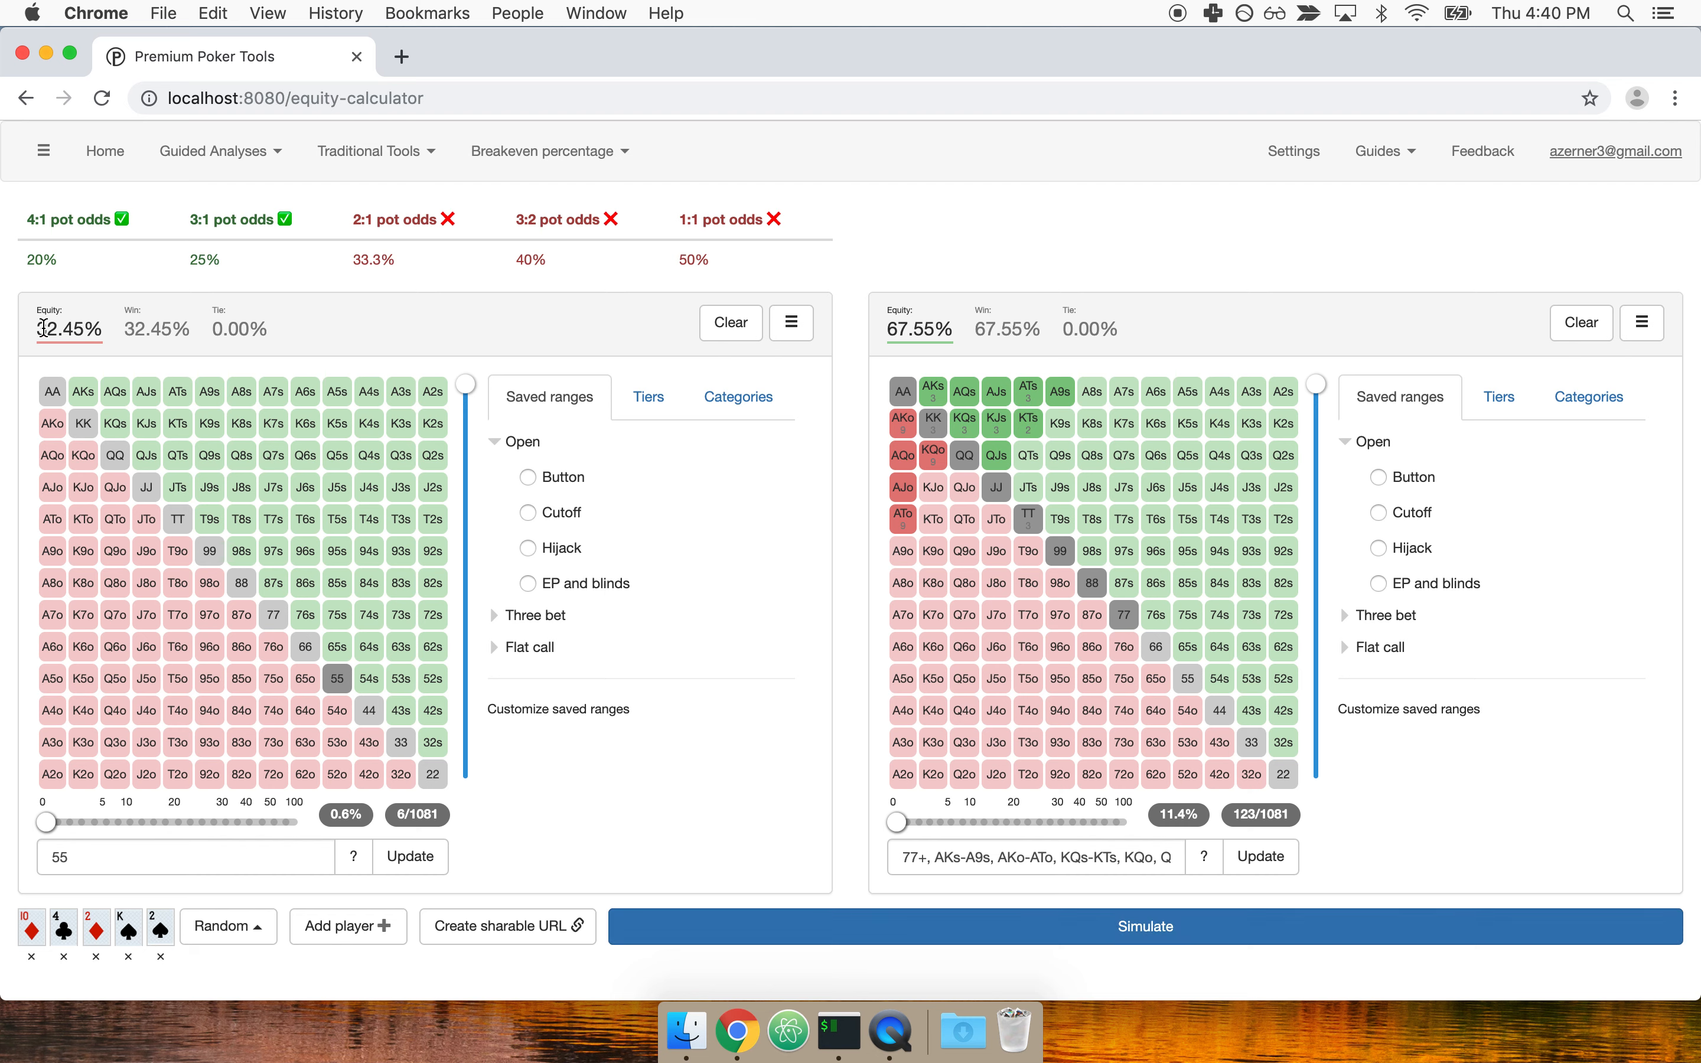
Step: Compare the first player's equity with the 3:1 and 2:1 pot odds thresholds
{"action": "left_click_drag", "start_coordinate": [43, 328], "coordinate": [102, 328]}
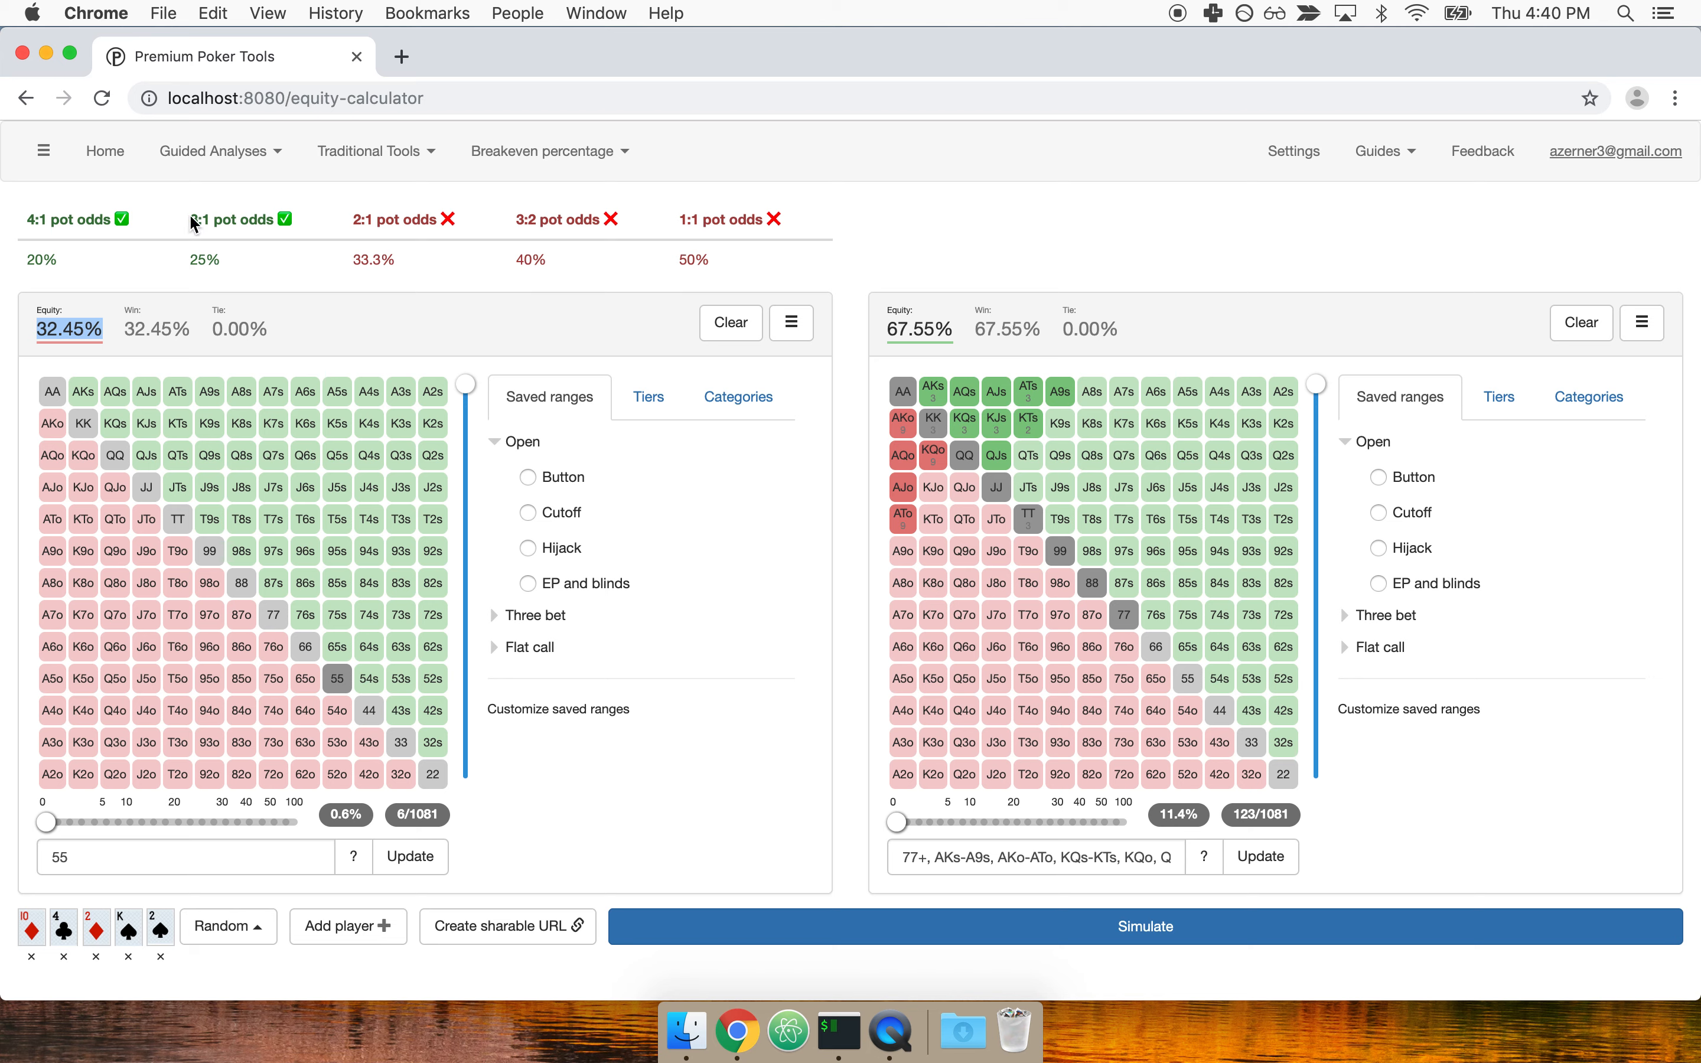
{"action": "left_click_drag", "start_coordinate": [195, 224], "coordinate": [294, 226]}
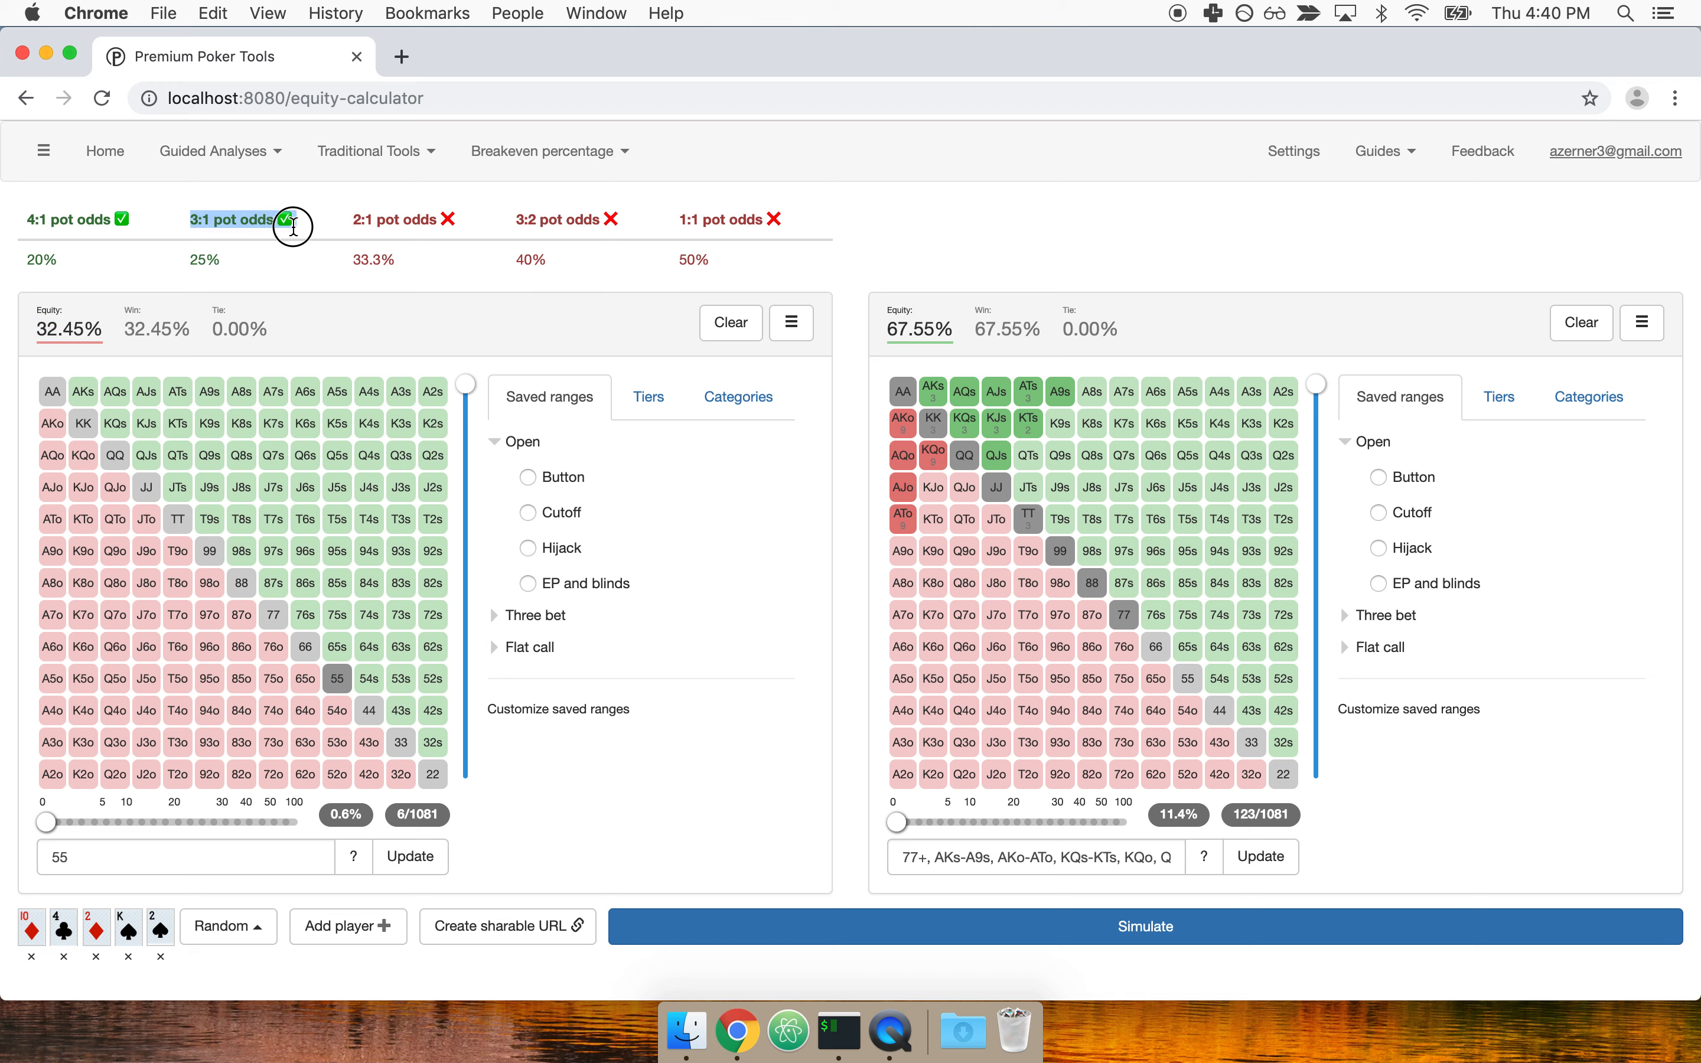
{"action": "left_click_drag", "start_coordinate": [189, 259], "coordinate": [300, 237]}
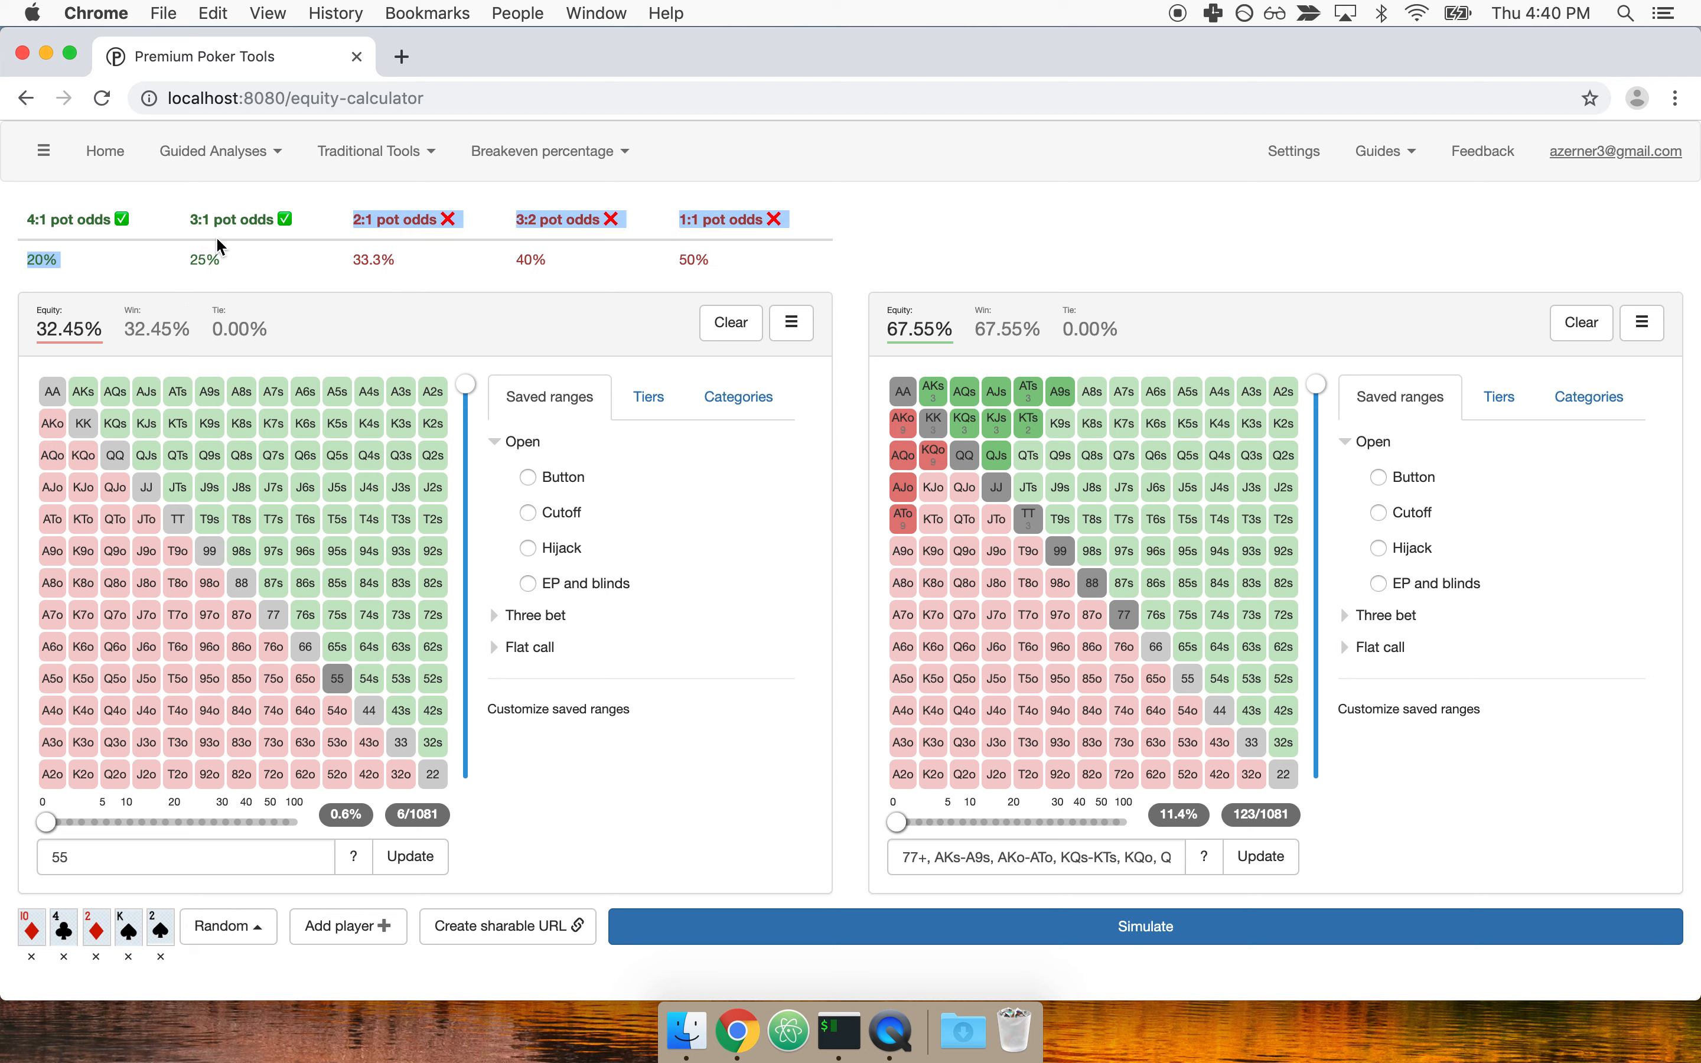
{"action": "left_click_drag", "start_coordinate": [51, 330], "coordinate": [75, 331]}
{"action": "left_click", "coordinate": [75, 330]}
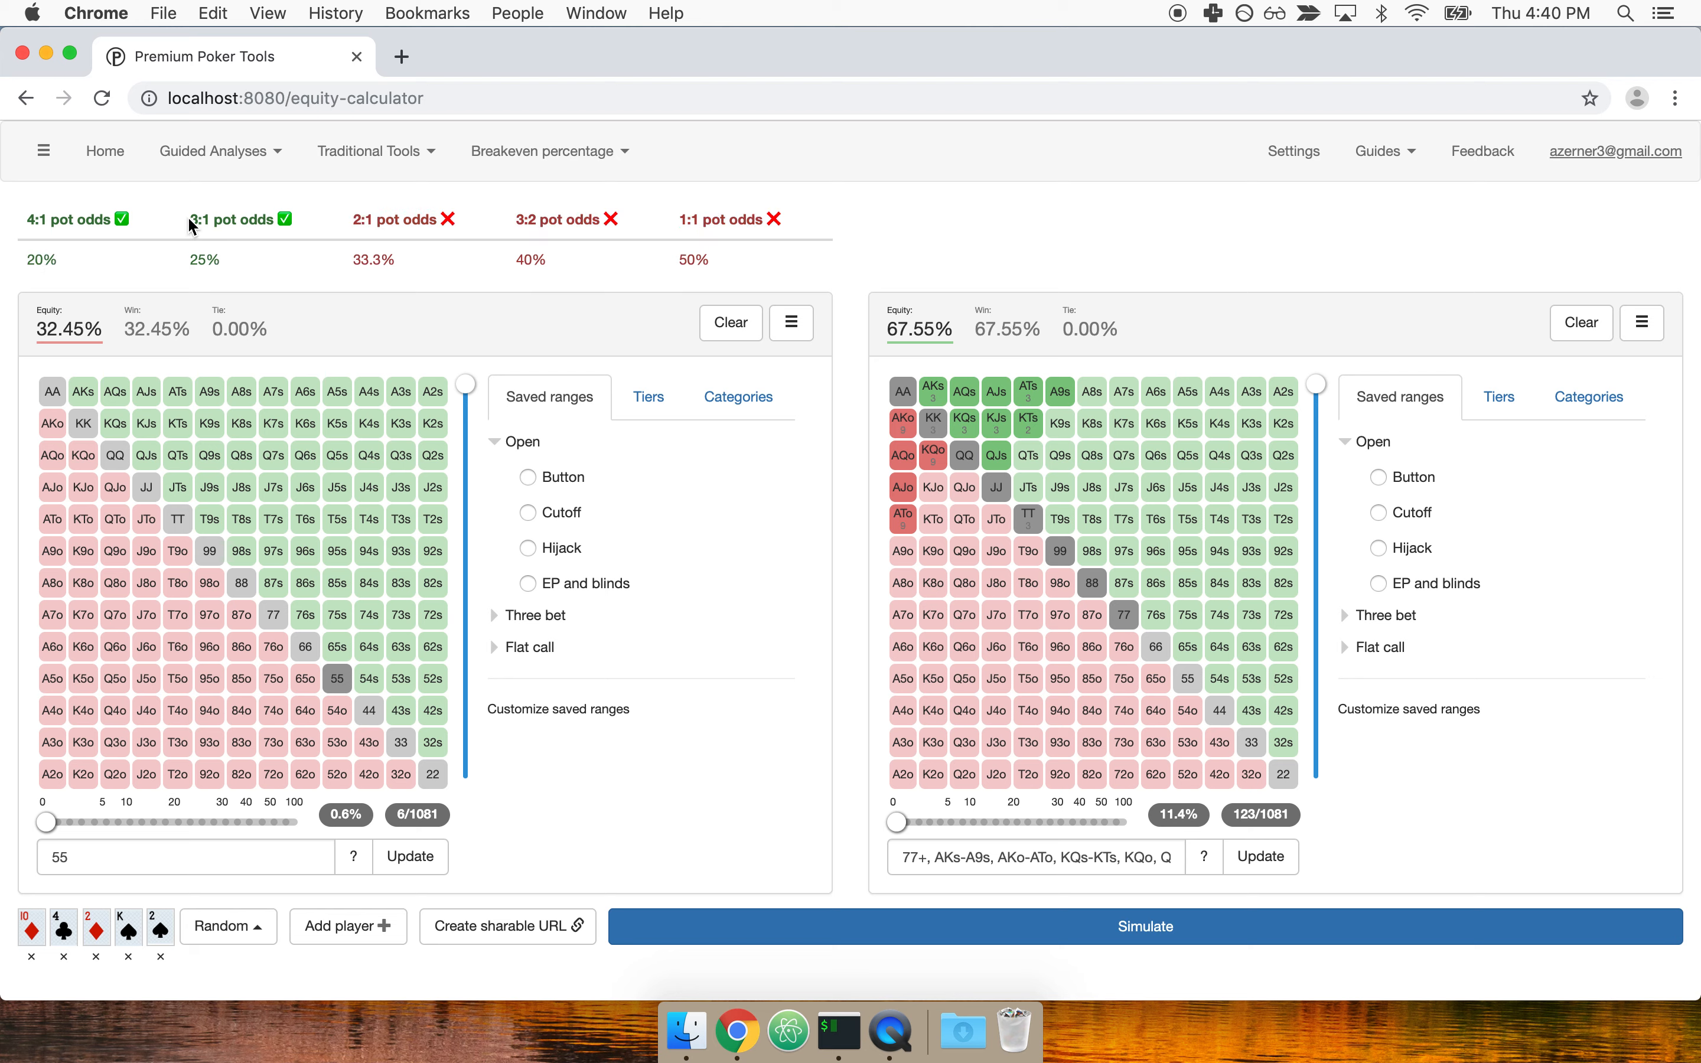
{"action": "left_click_drag", "start_coordinate": [188, 220], "coordinate": [225, 247]}
{"action": "left_click", "coordinate": [233, 222]}
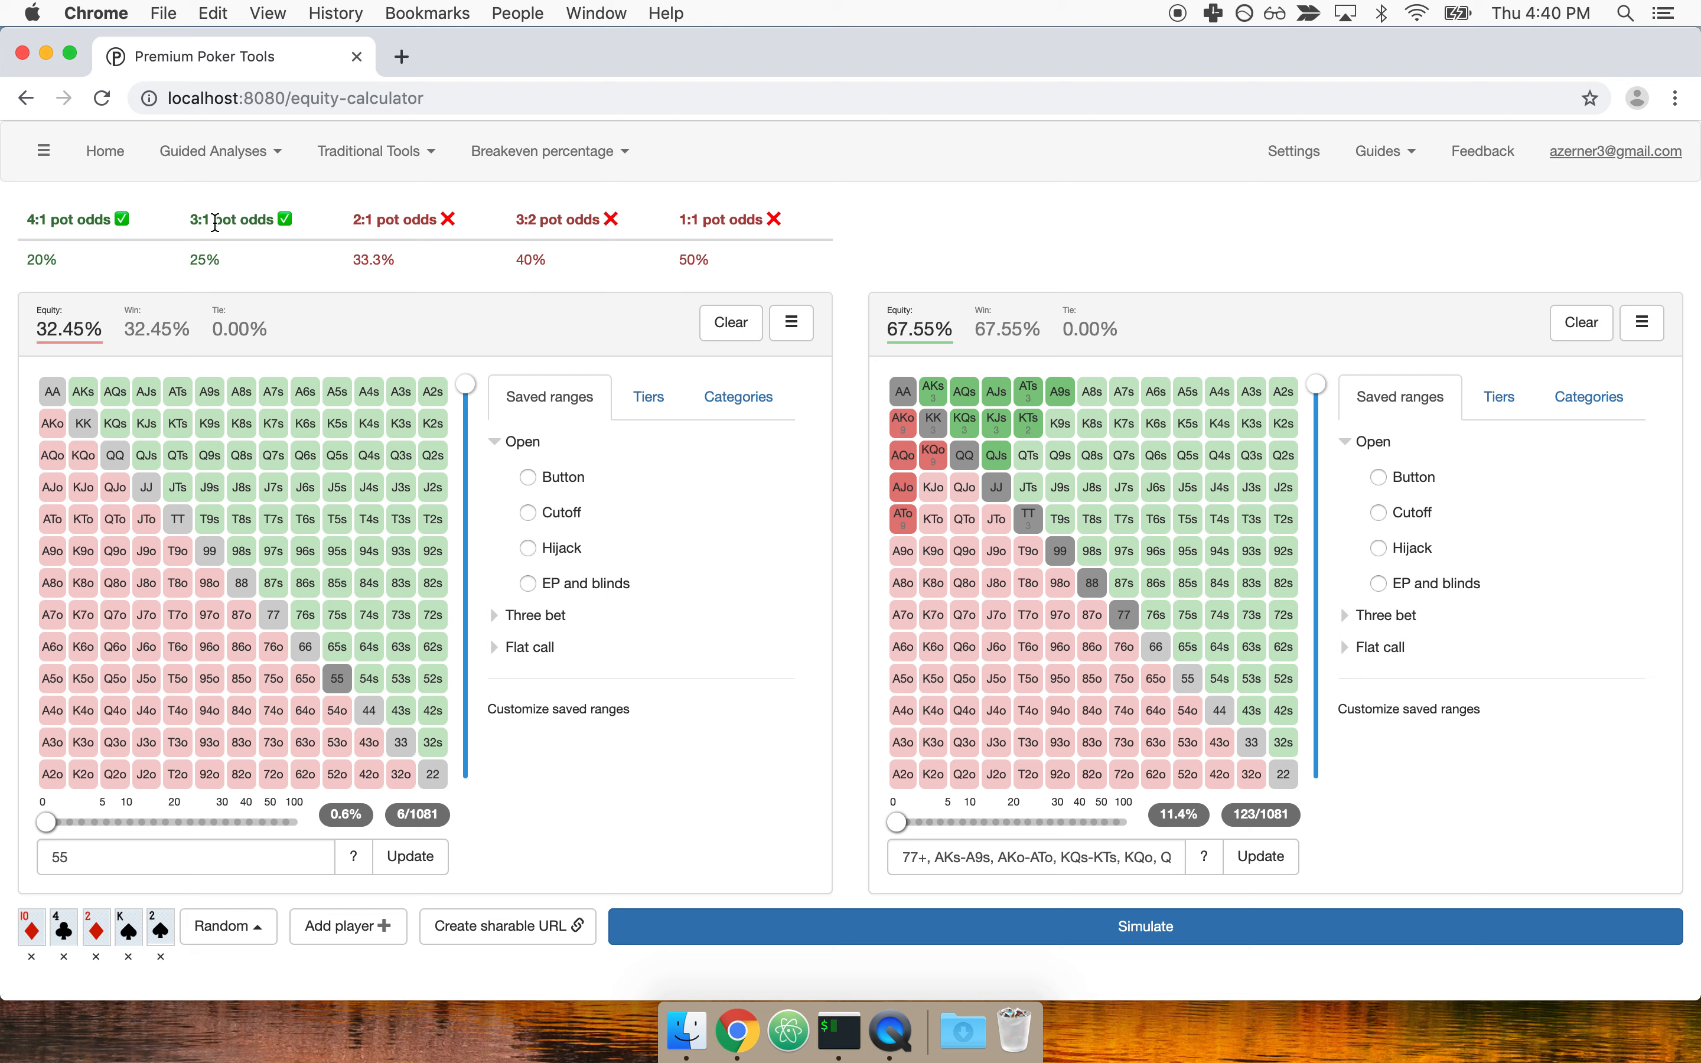
{"action": "double_click", "coordinate": [291, 219]}
{"action": "left_click_drag", "start_coordinate": [352, 224], "coordinate": [393, 262]}
{"action": "left_click_drag", "start_coordinate": [361, 219], "coordinate": [415, 270]}
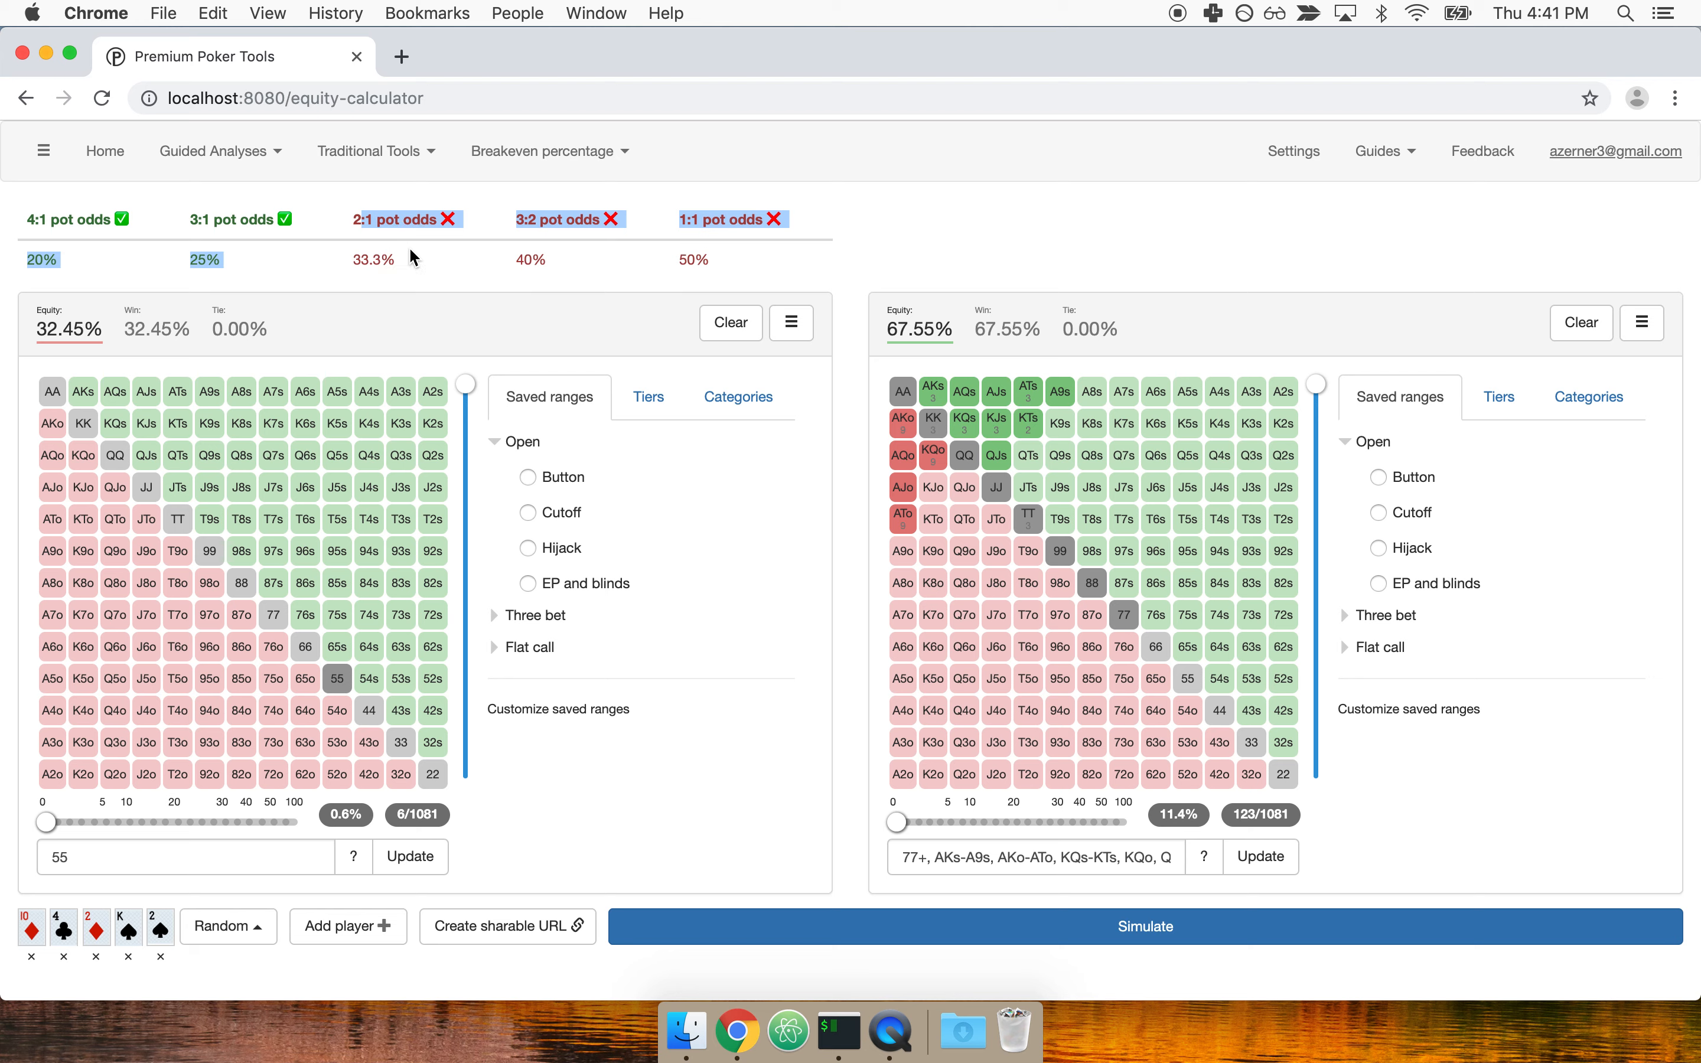
{"action": "left_click", "coordinate": [458, 217]}
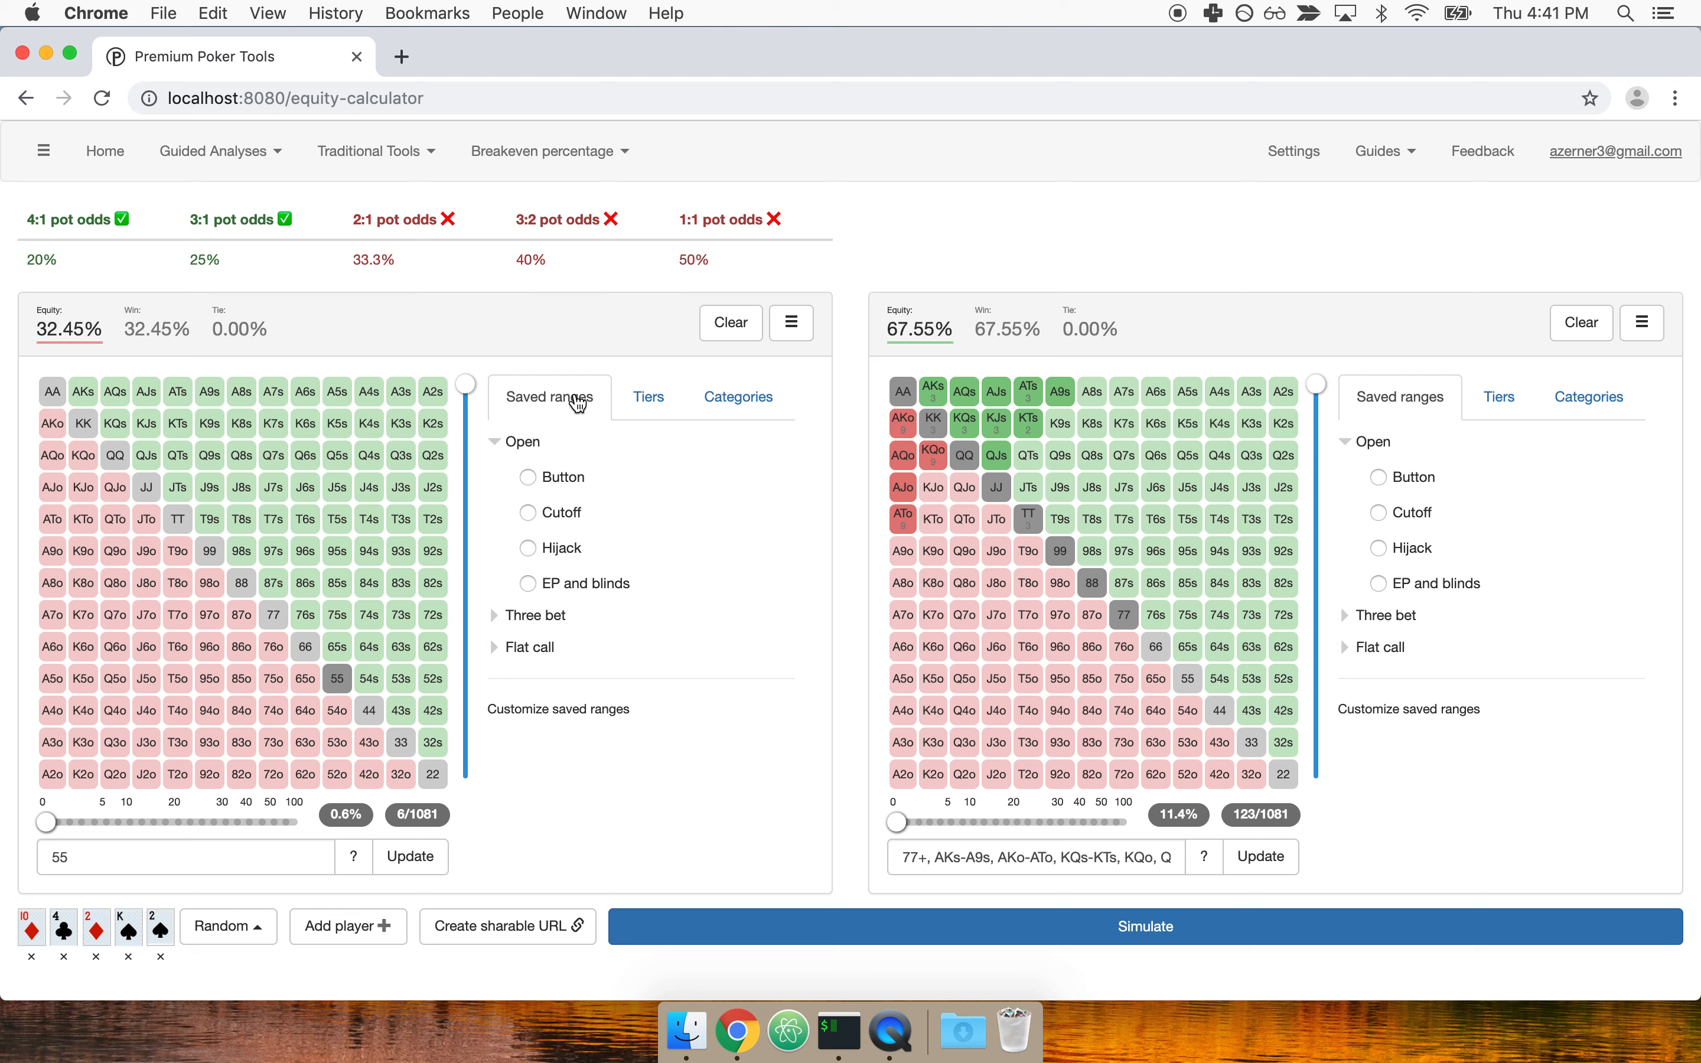
Step: Examine the whole pot odds table from 4:1 to 1:1, including the required equity for each ratio
{"action": "left_click_drag", "start_coordinate": [727, 251], "coordinate": [122, 224]}
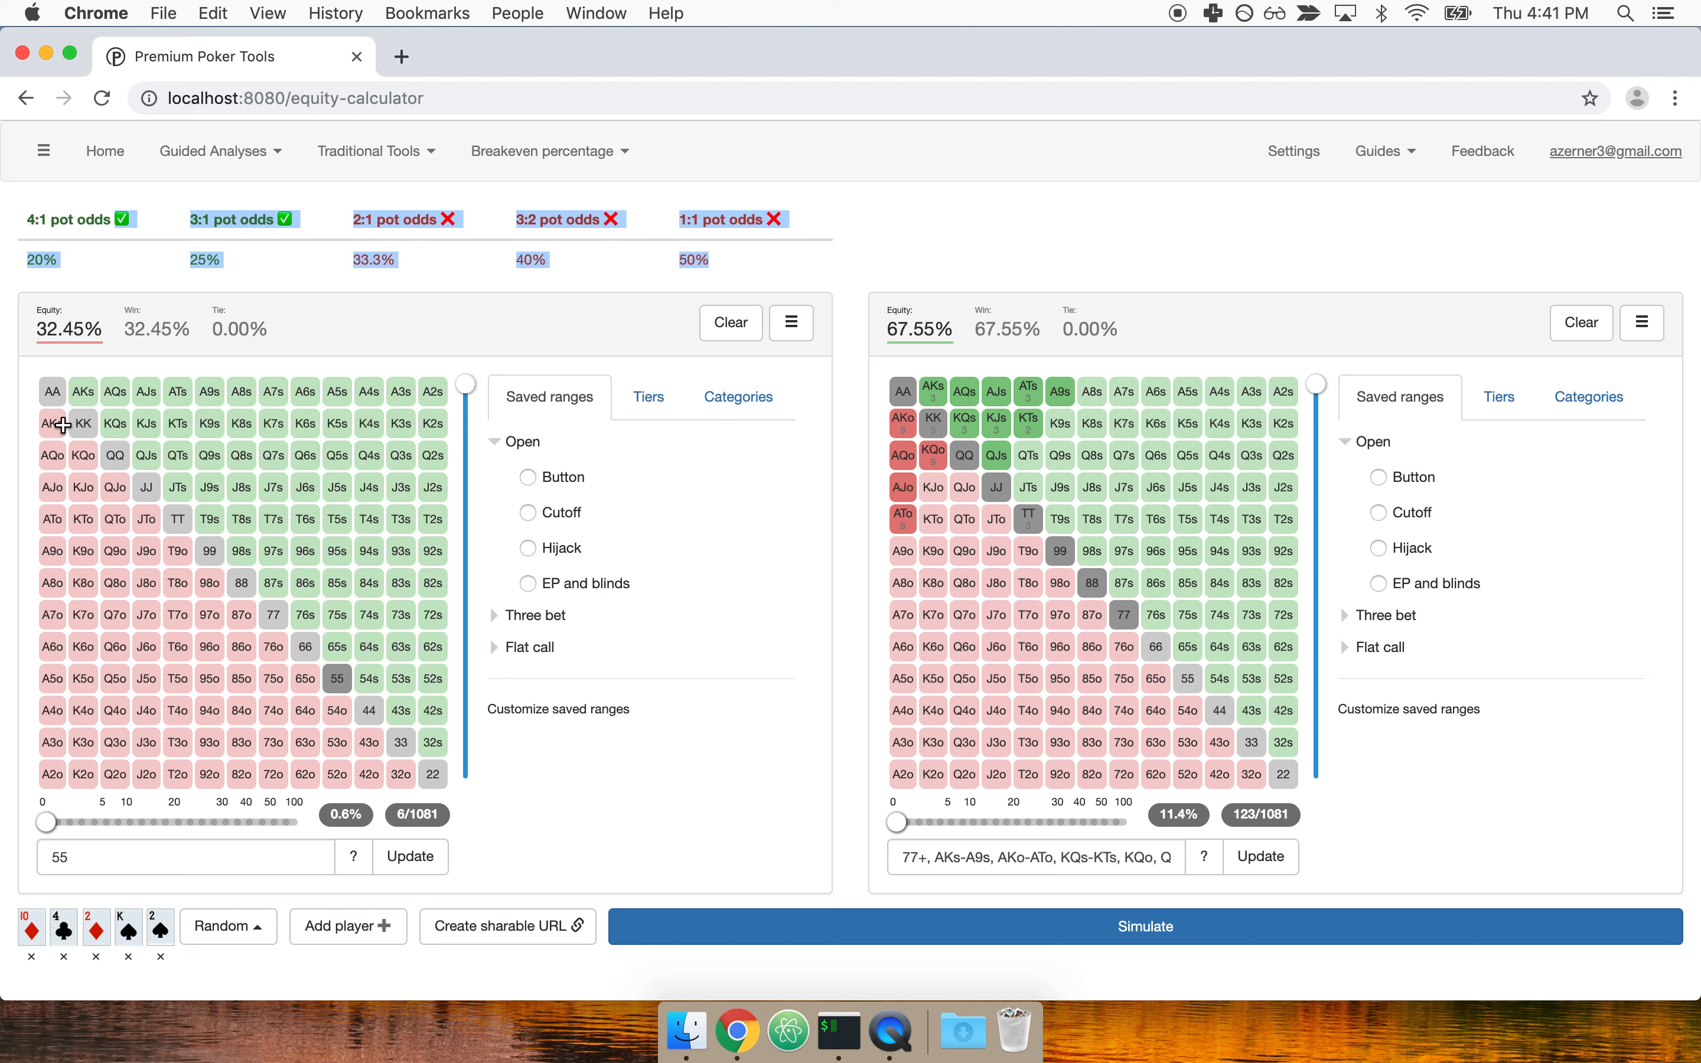
{"action": "left_click", "coordinate": [60, 220]}
{"action": "left_click_drag", "start_coordinate": [33, 219], "coordinate": [717, 269]}
{"action": "left_click", "coordinate": [400, 239]}
{"action": "left_click_drag", "start_coordinate": [361, 227], "coordinate": [733, 273]}
{"action": "left_click", "coordinate": [573, 255]}
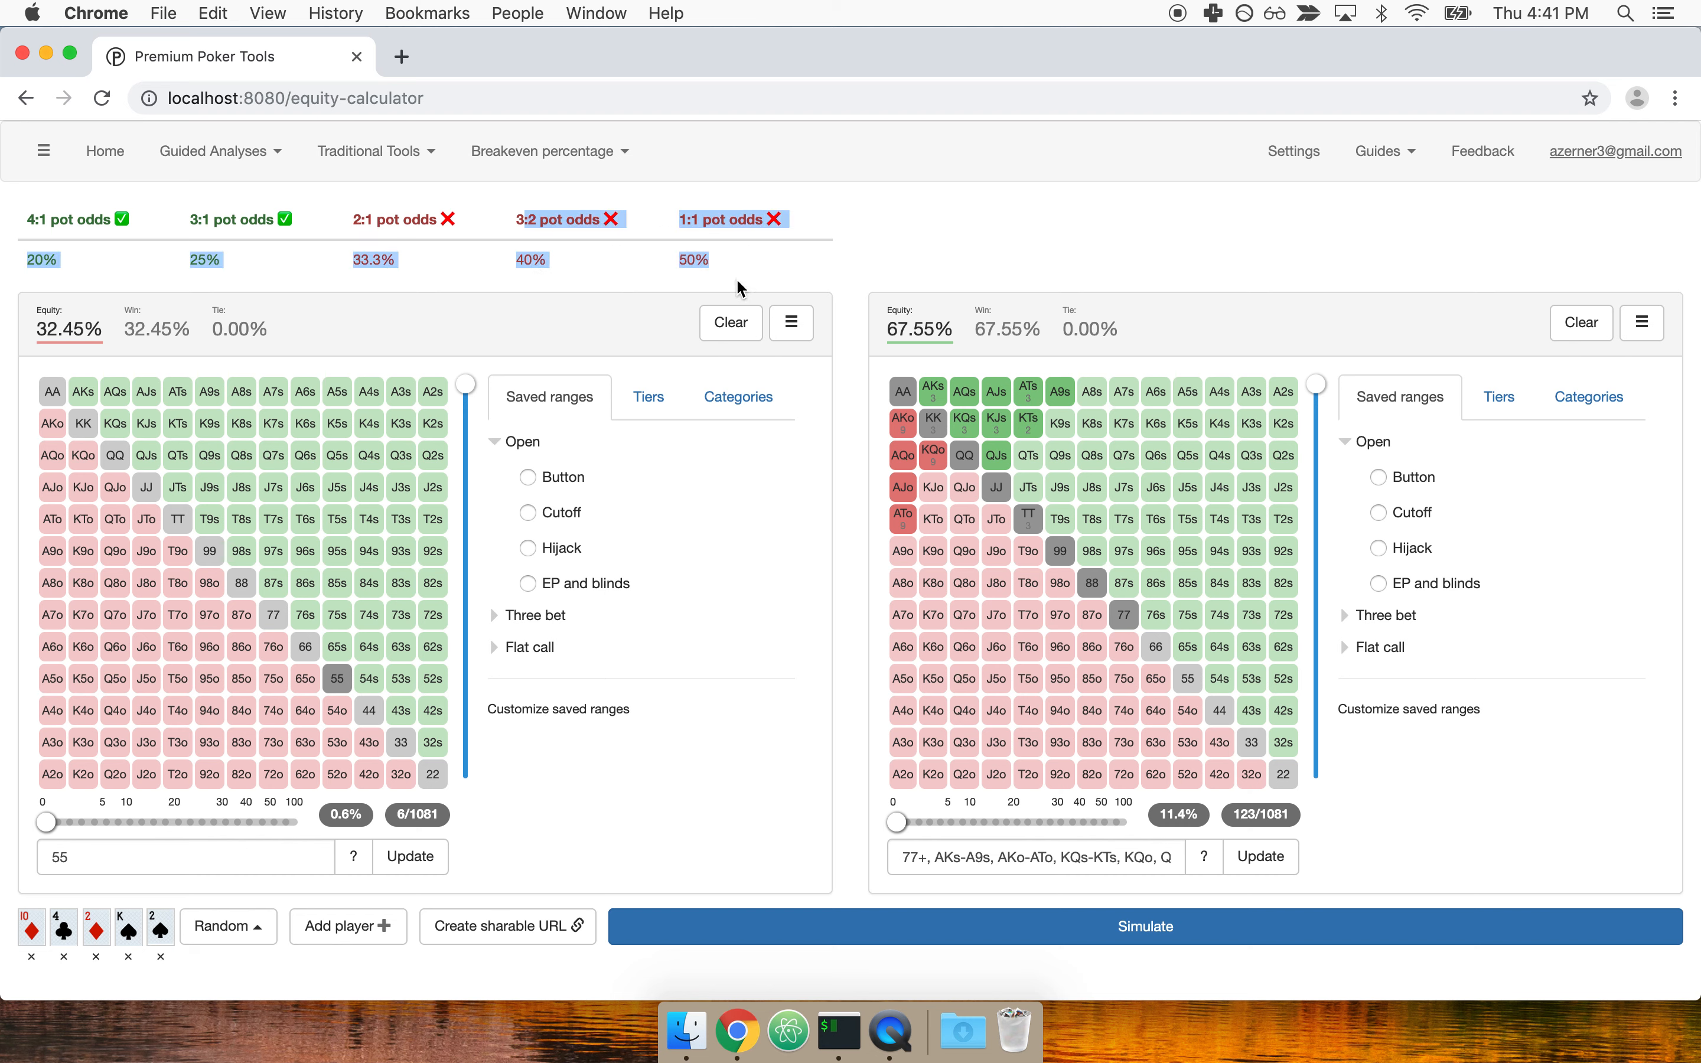
{"action": "left_click", "coordinate": [739, 287]}
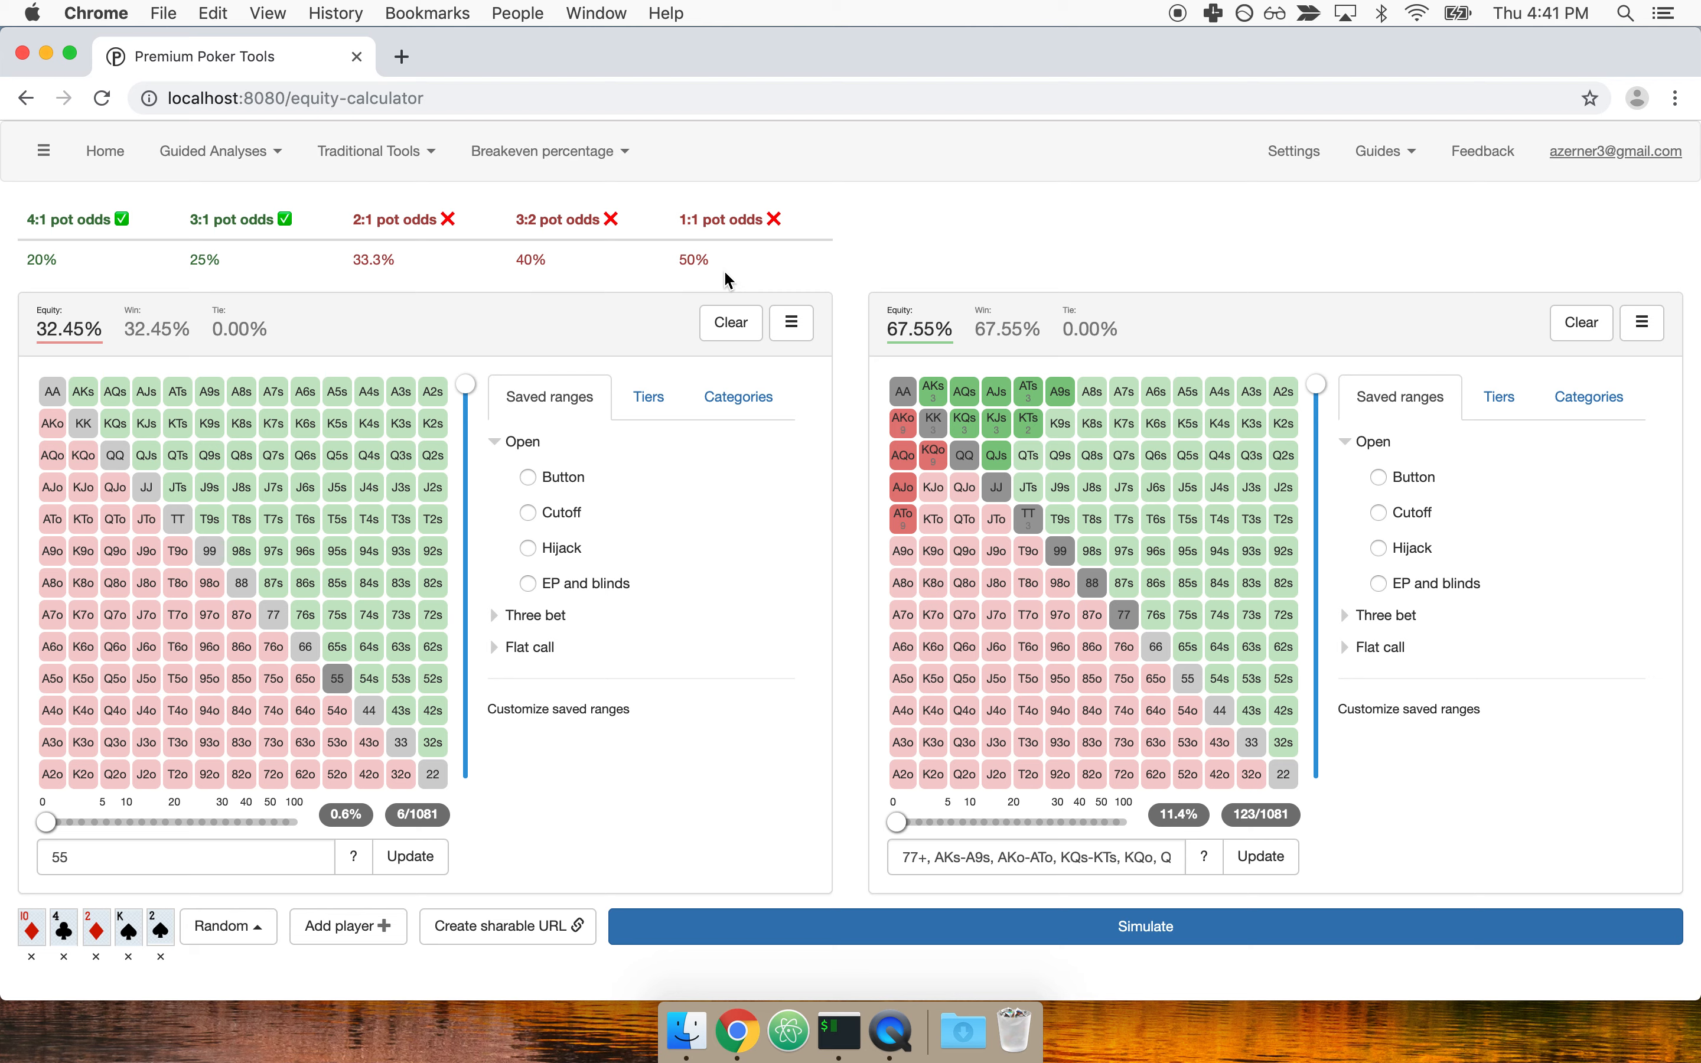
{"action": "left_click_drag", "start_coordinate": [709, 258], "coordinate": [482, 220]}
{"action": "left_click", "coordinate": [494, 234]}
{"action": "left_click_drag", "start_coordinate": [365, 220], "coordinate": [453, 267]}
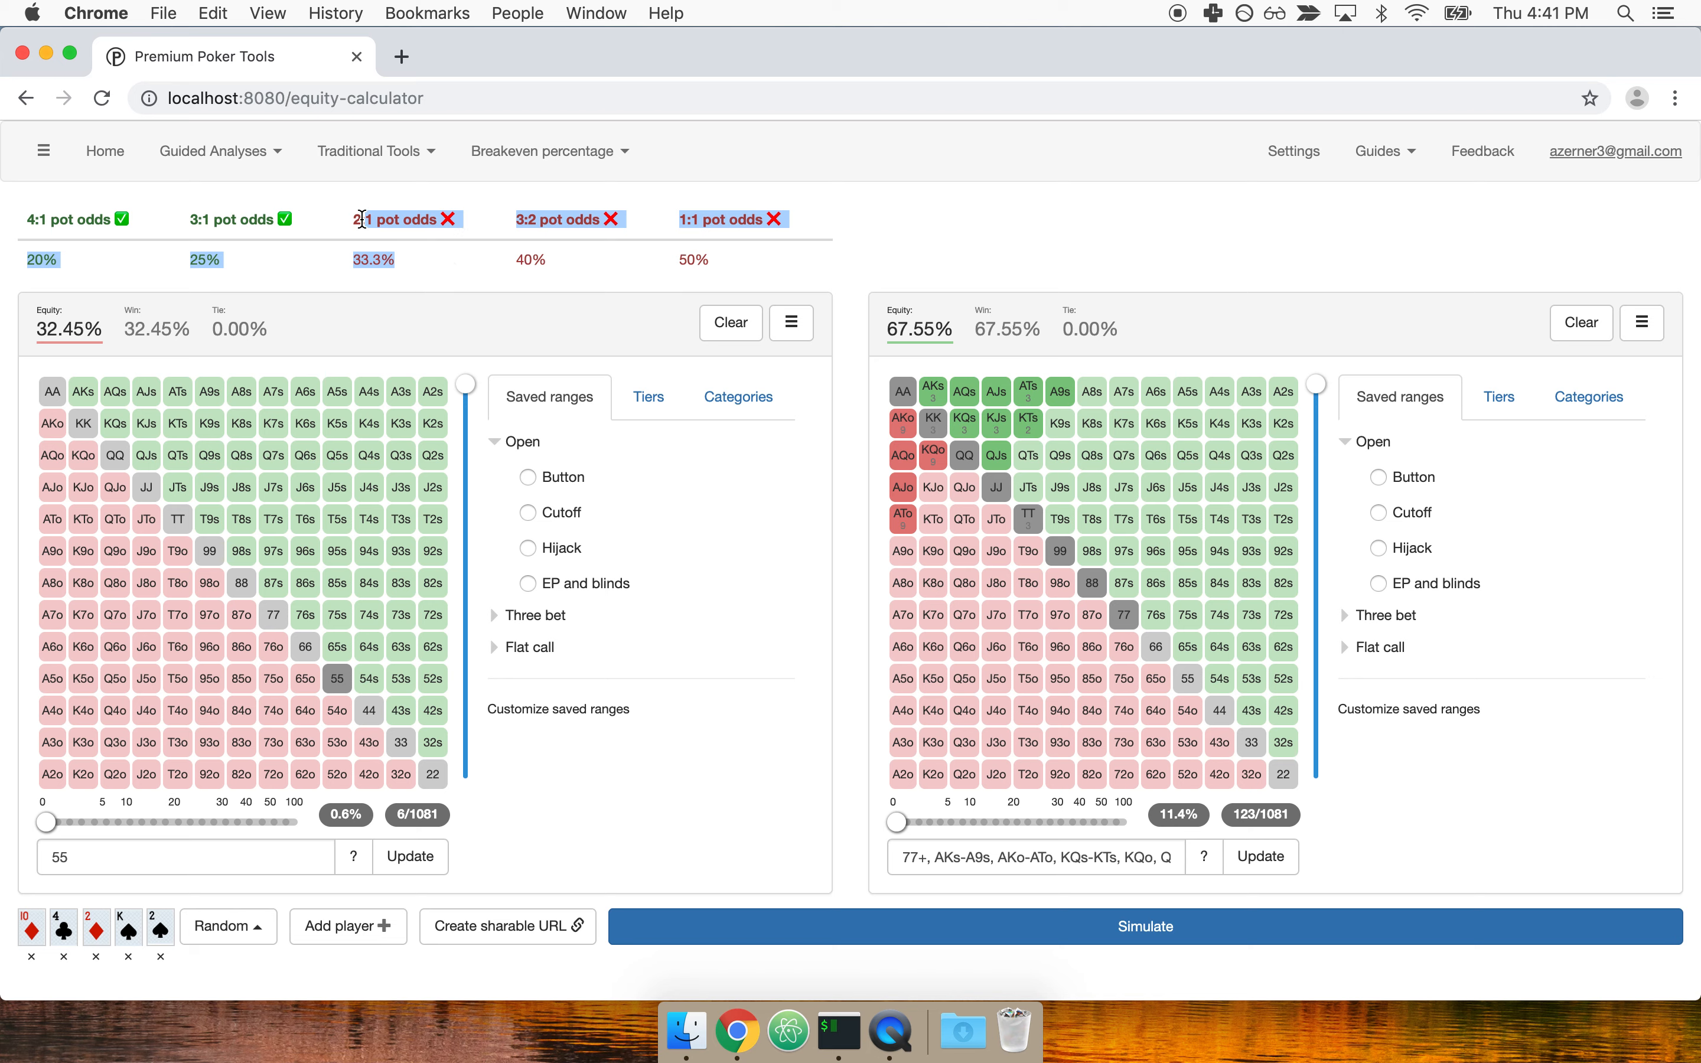
{"action": "left_click_drag", "start_coordinate": [362, 221], "coordinate": [560, 257]}
{"action": "left_click", "coordinate": [559, 257]}
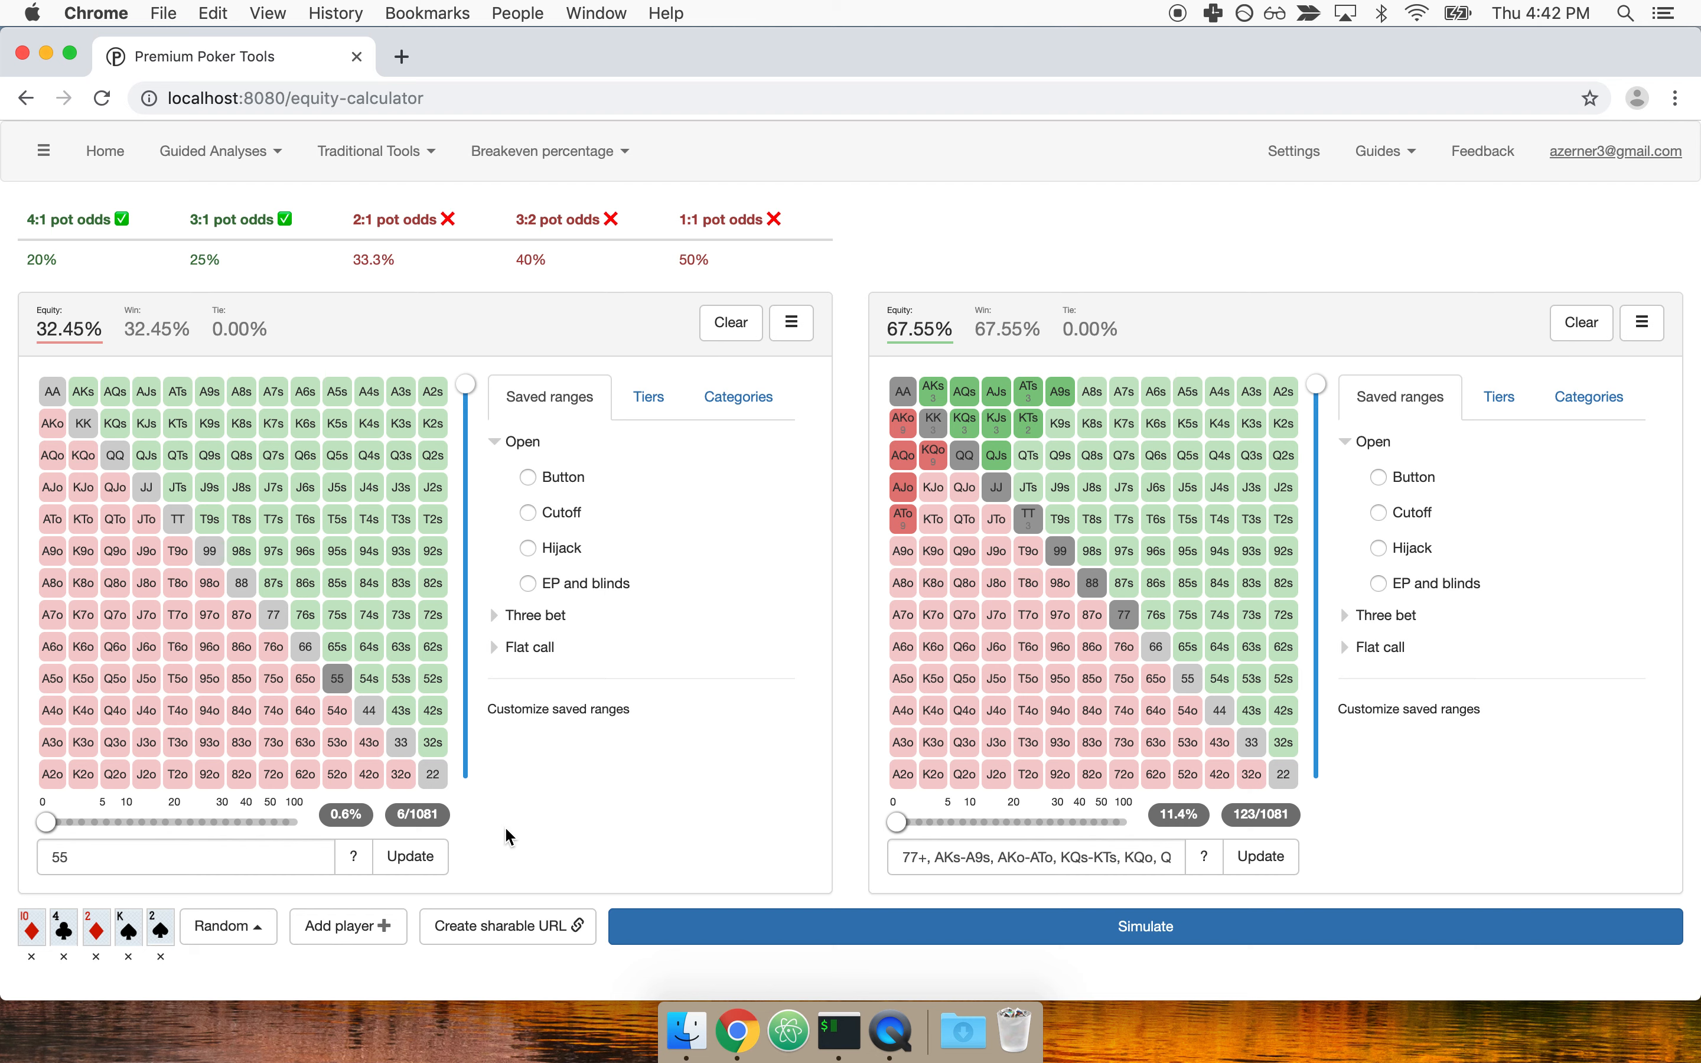
Step: Create a sharable URL for the current matchup and copy the link
{"action": "left_click", "coordinate": [526, 942]}
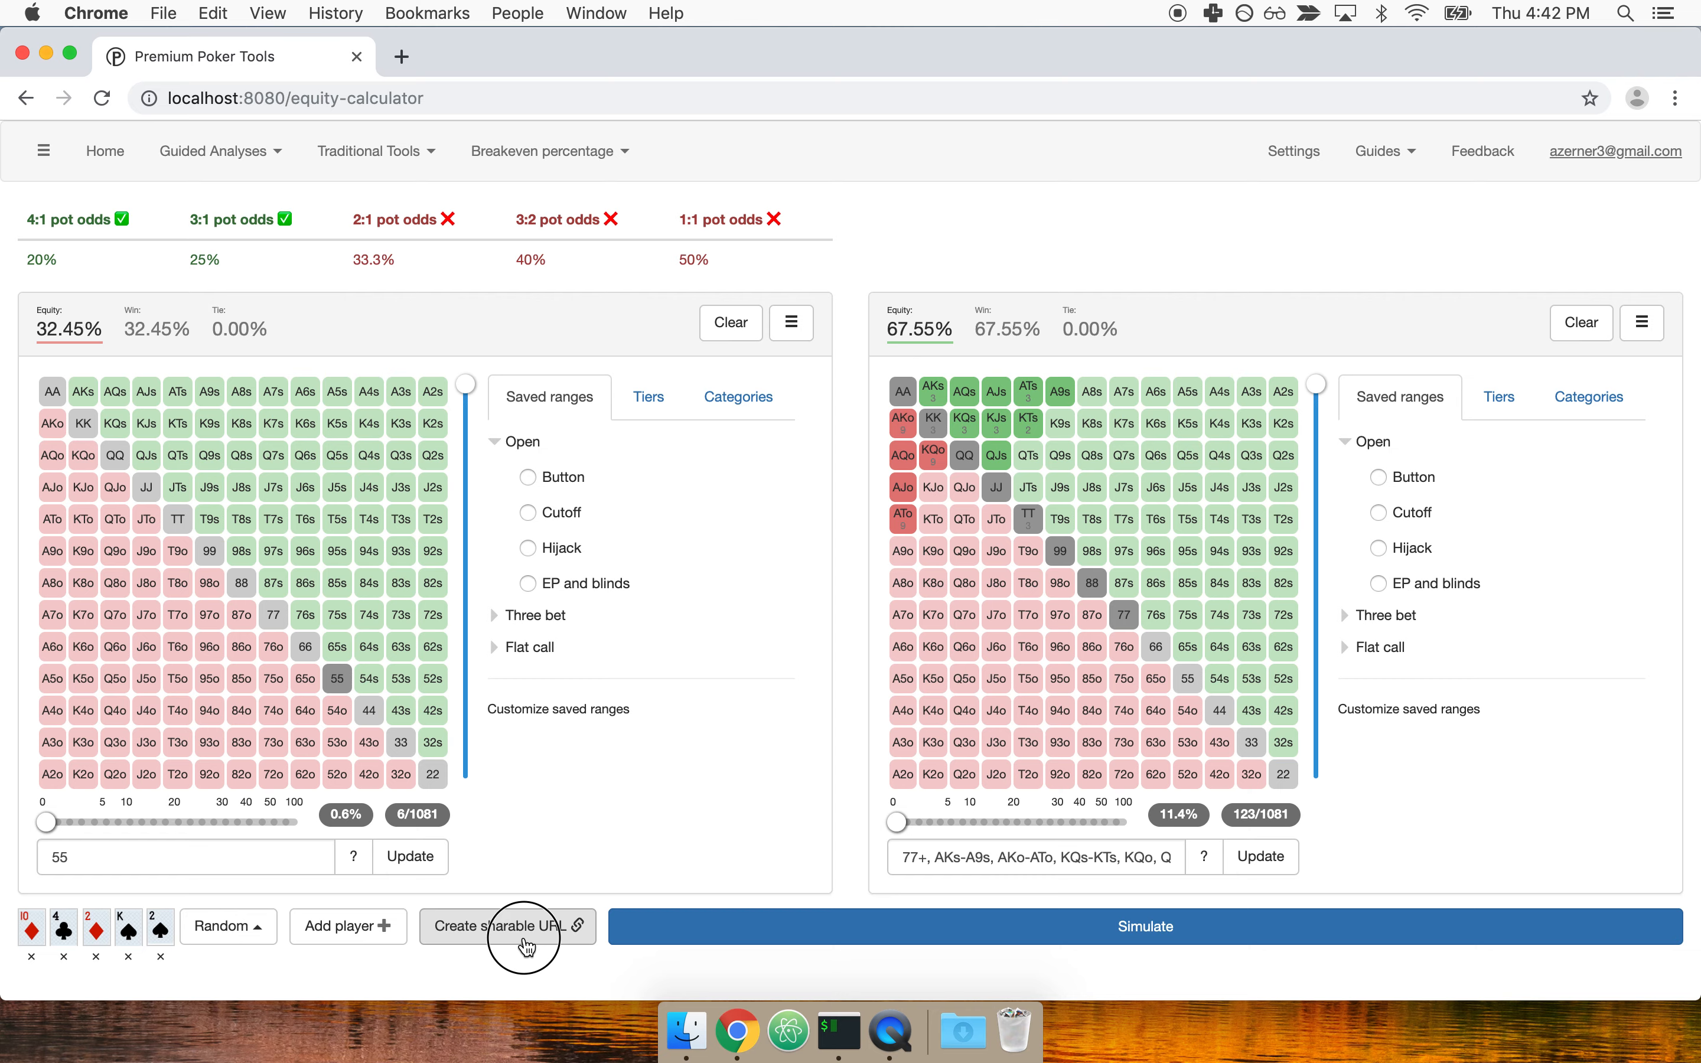
{"action": "double_click", "coordinate": [657, 299]}
{"action": "left_click", "coordinate": [658, 299]}
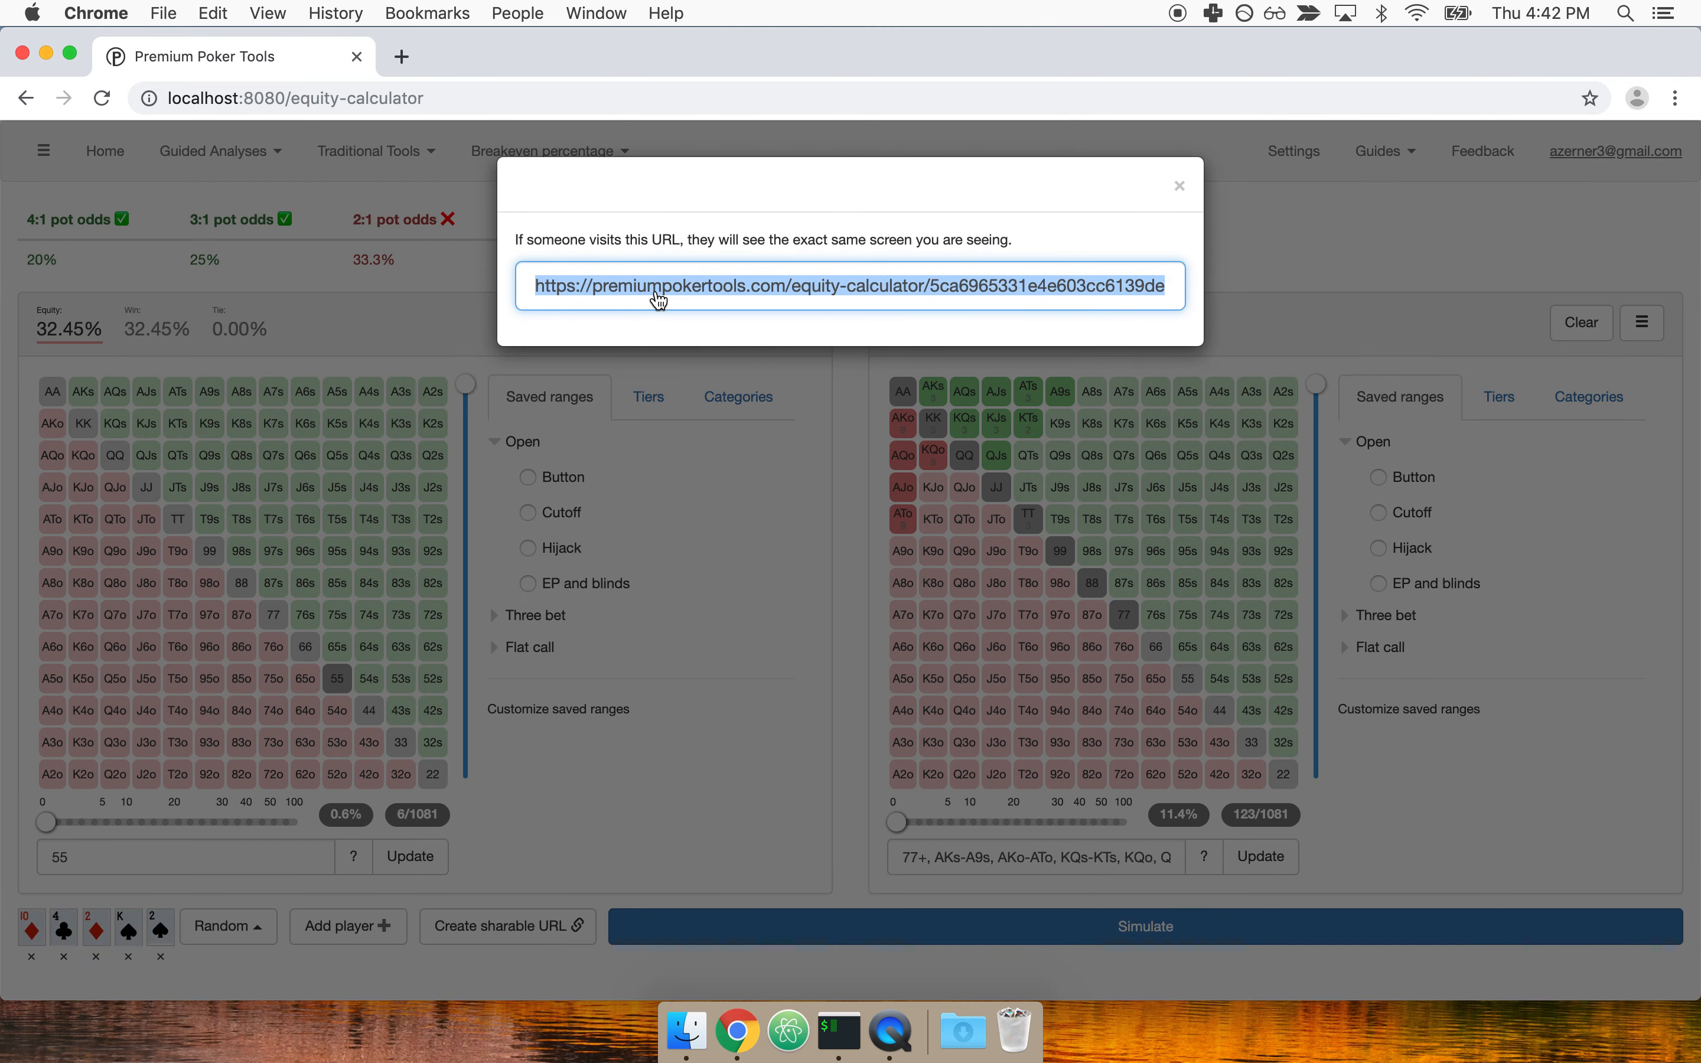
{"action": "right_click", "coordinate": [657, 292]}
{"action": "left_click", "coordinate": [703, 457]}
Step: Open the copied link in a new tab with its domain replaced by localhost:8080, and dismiss the beginners guide notice
{"action": "left_click", "coordinate": [402, 56]}
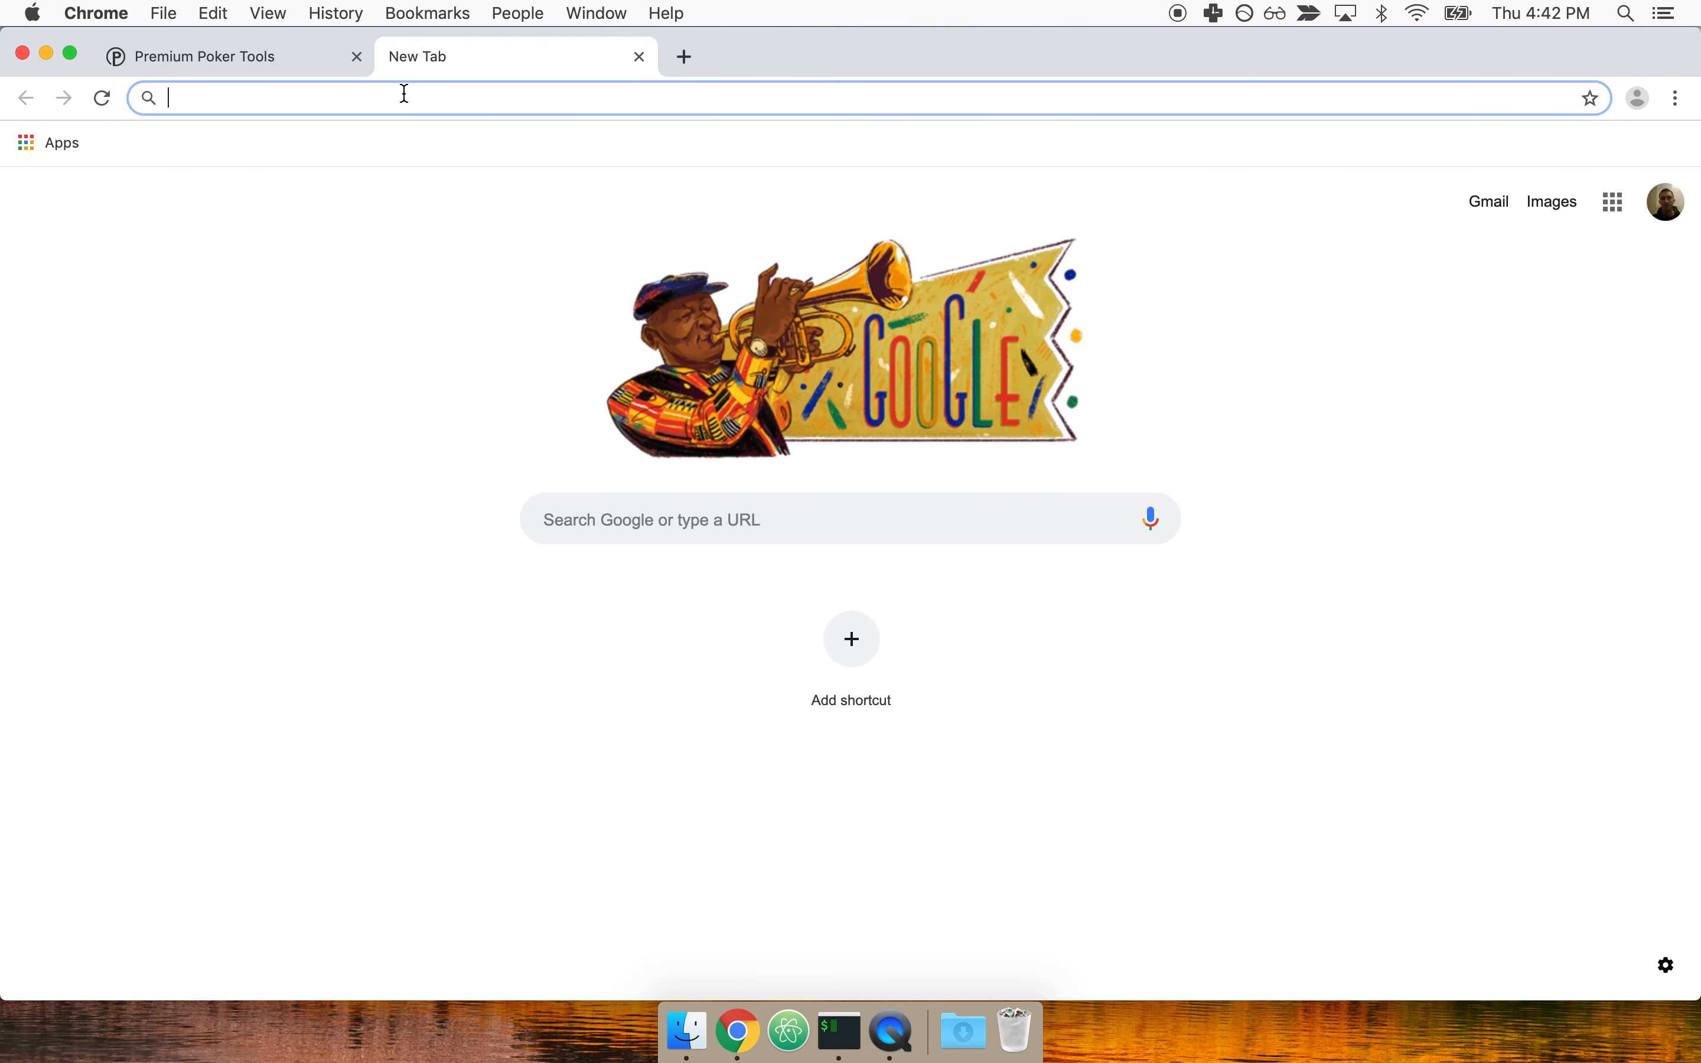
{"action": "key", "text": "super+v"}
{"action": "left_click_drag", "start_coordinate": [404, 95], "coordinate": [133, 111]}
{"action": "type", "text": "loca"}
{"action": "type", "text": "lhost;"}
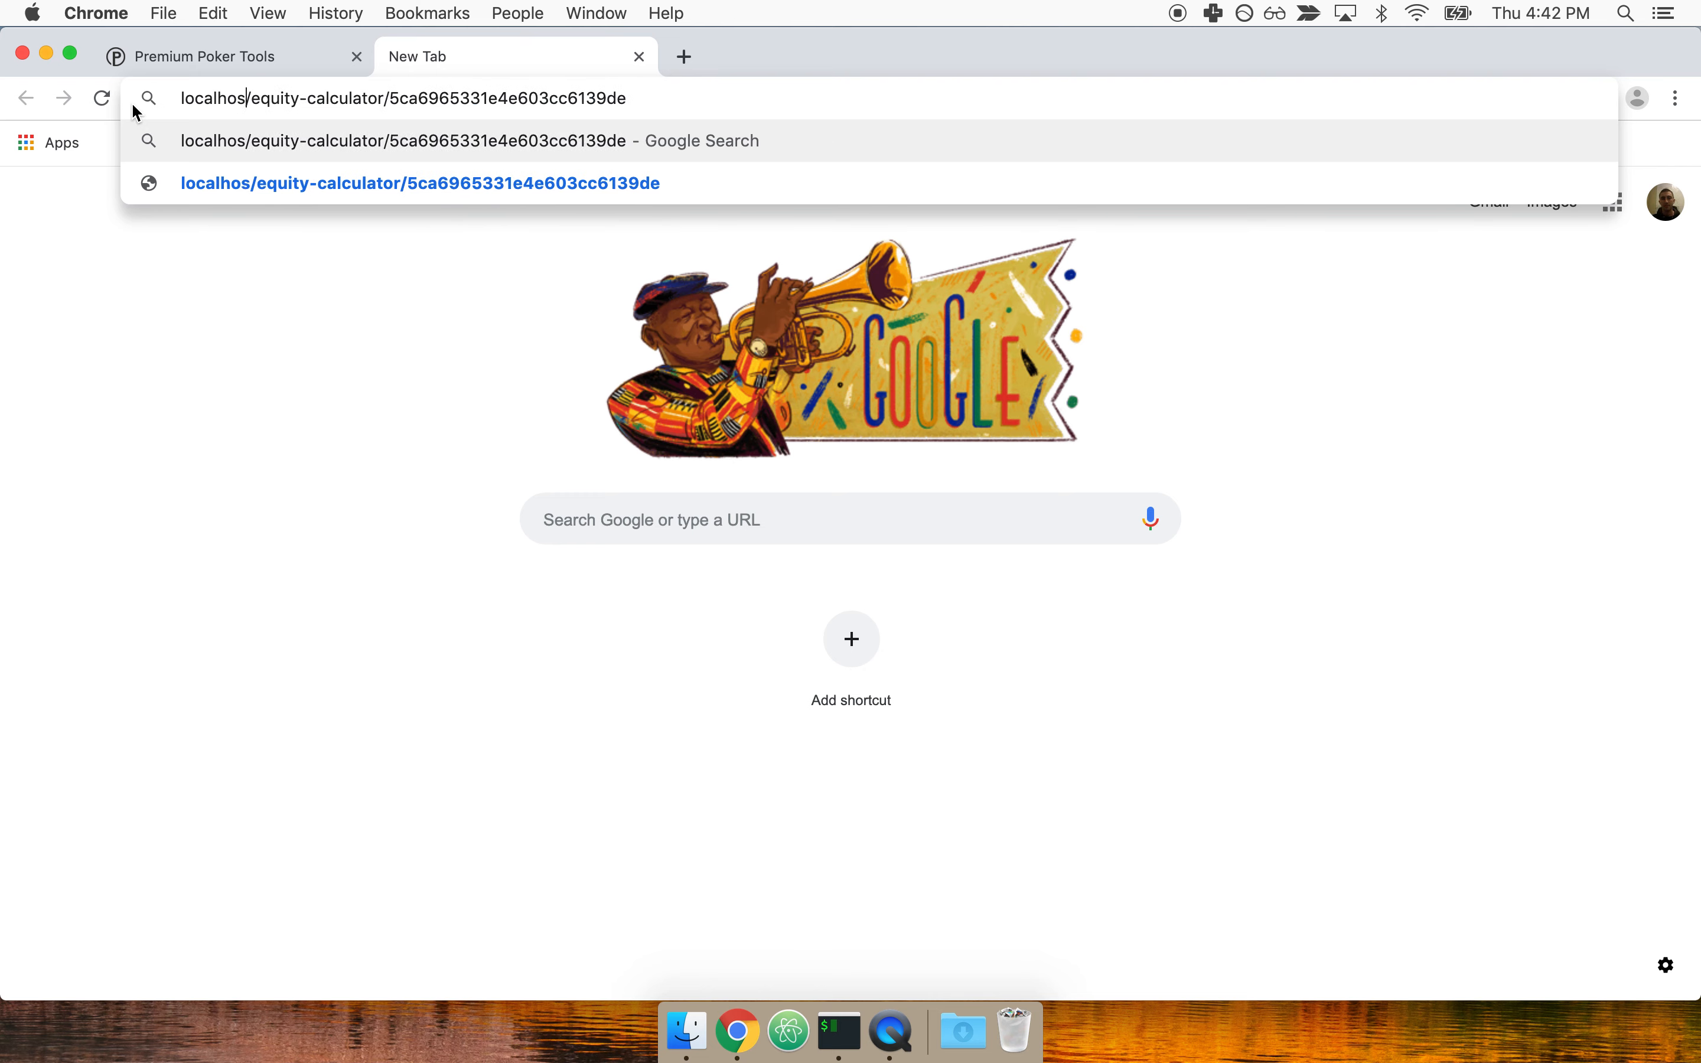
{"action": "key", "text": "BackSpace"}
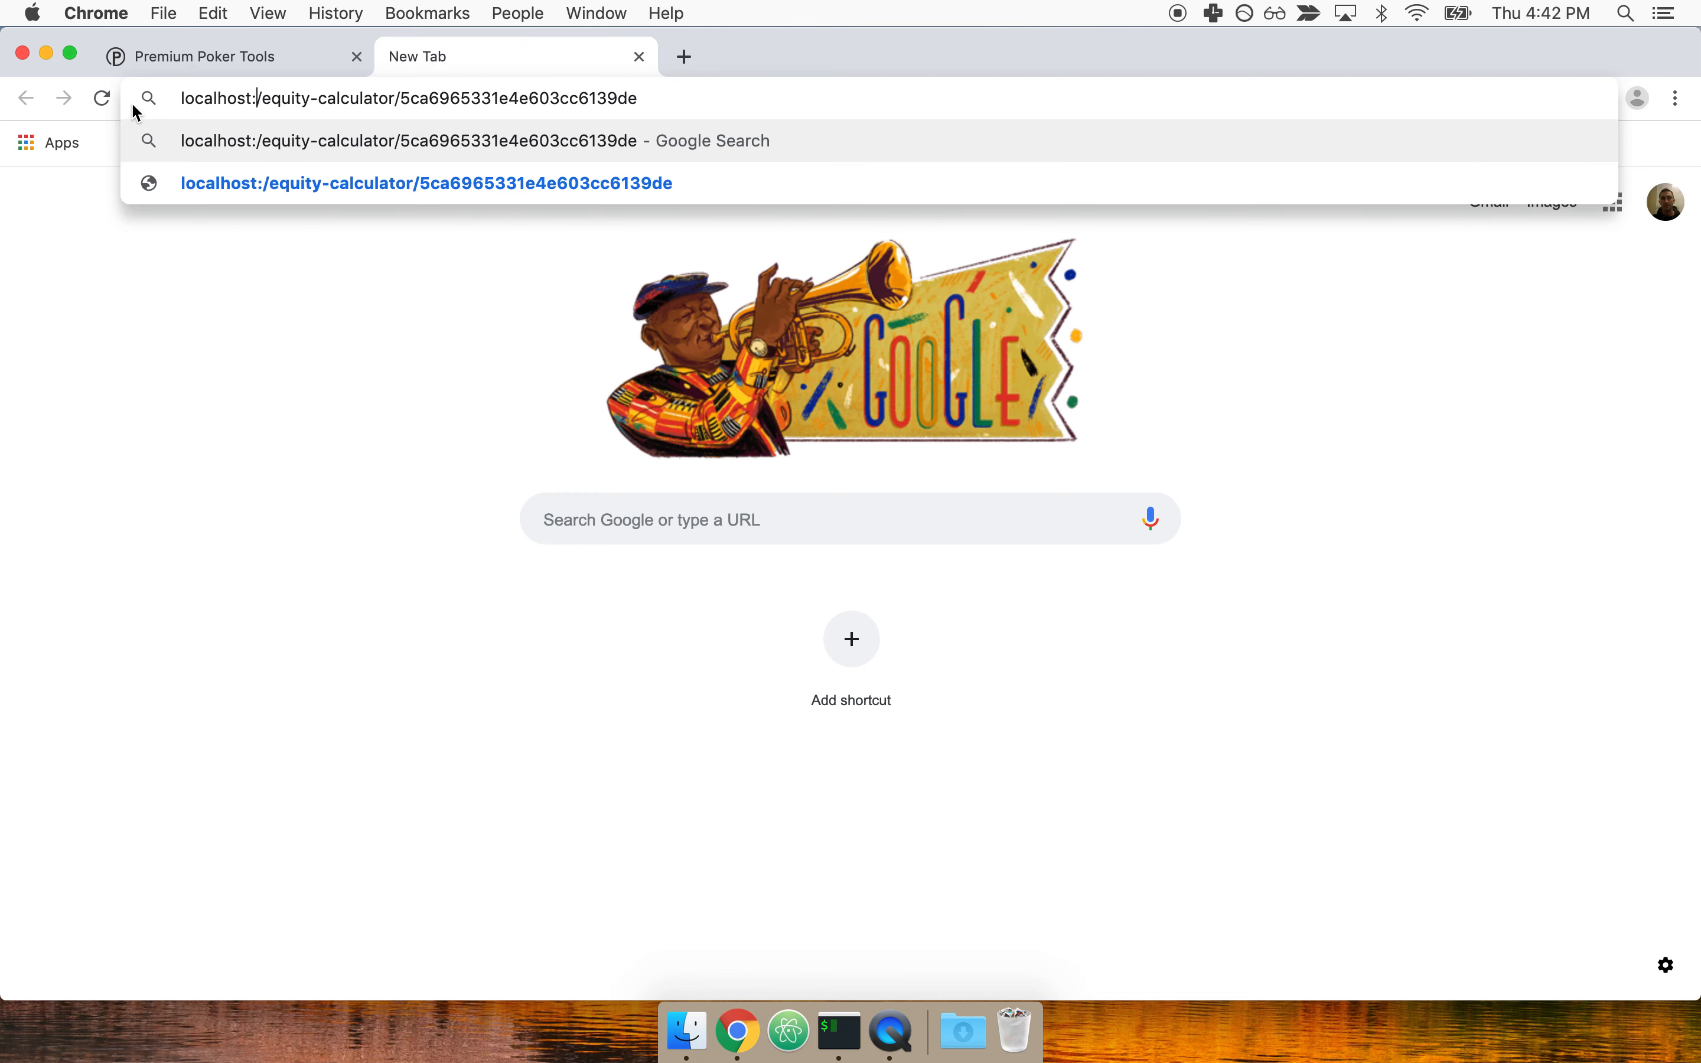
{"action": "type", "text": ":8080"}
{"action": "key", "text": "Return"}
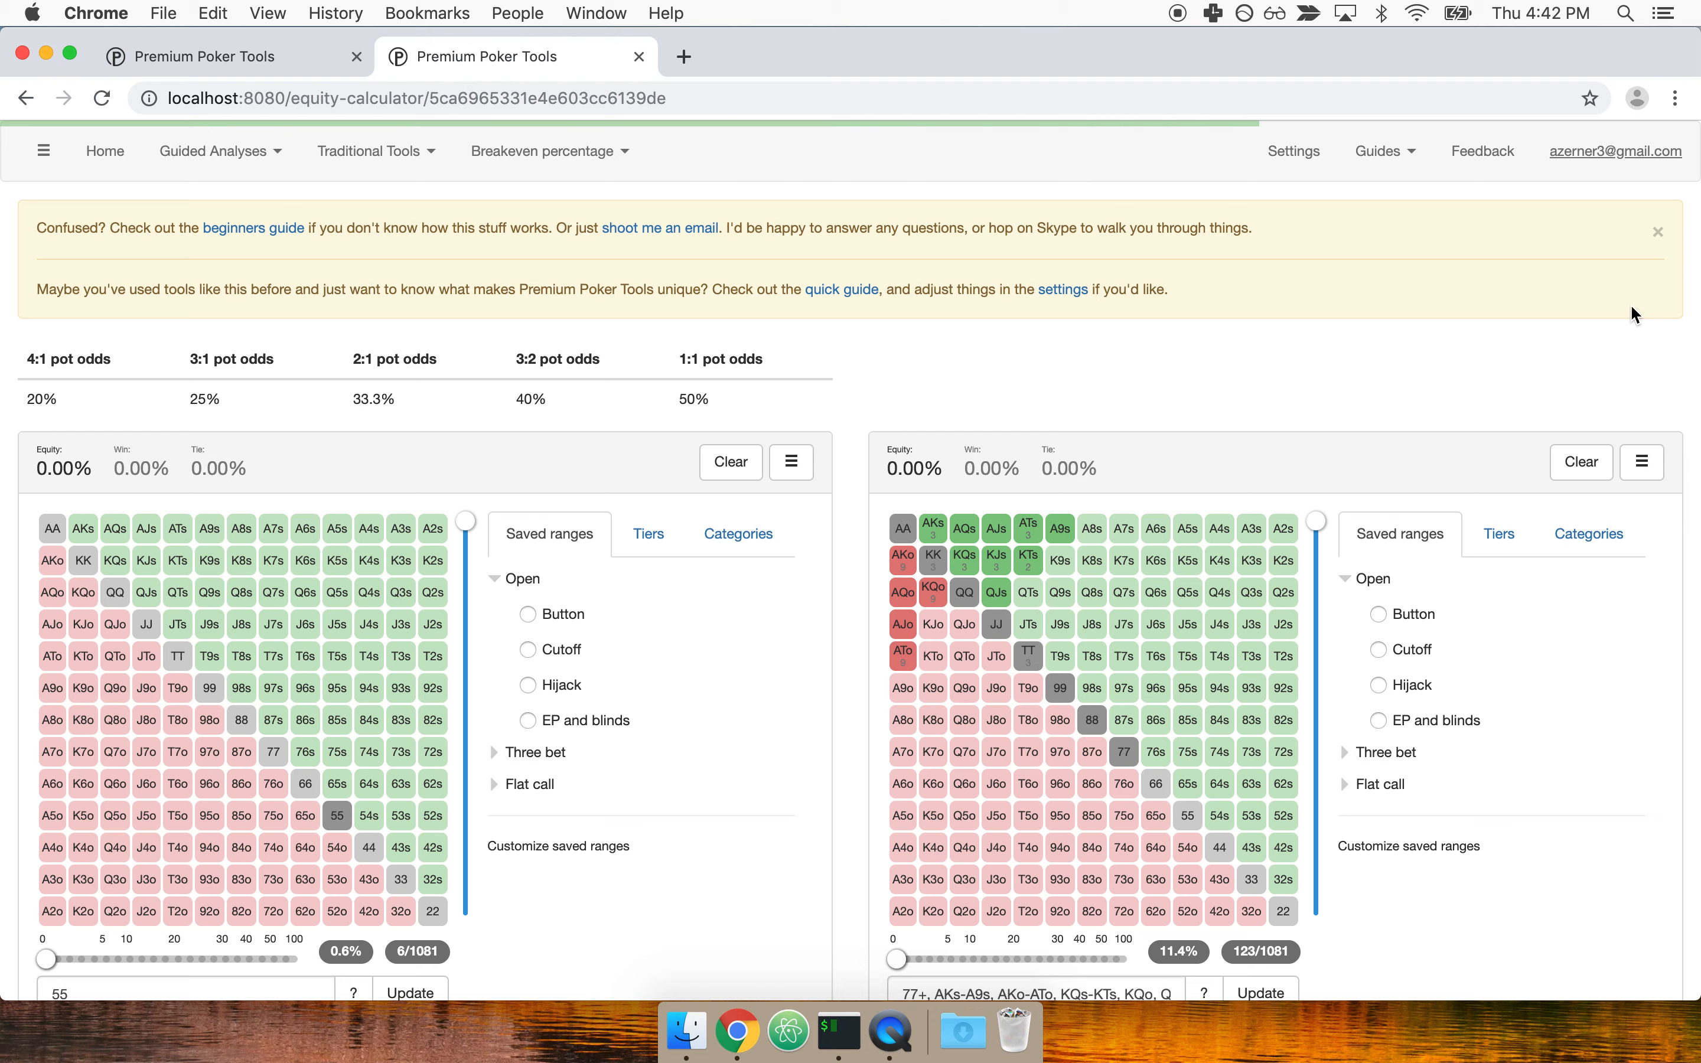
{"action": "left_click", "coordinate": [1656, 233]}
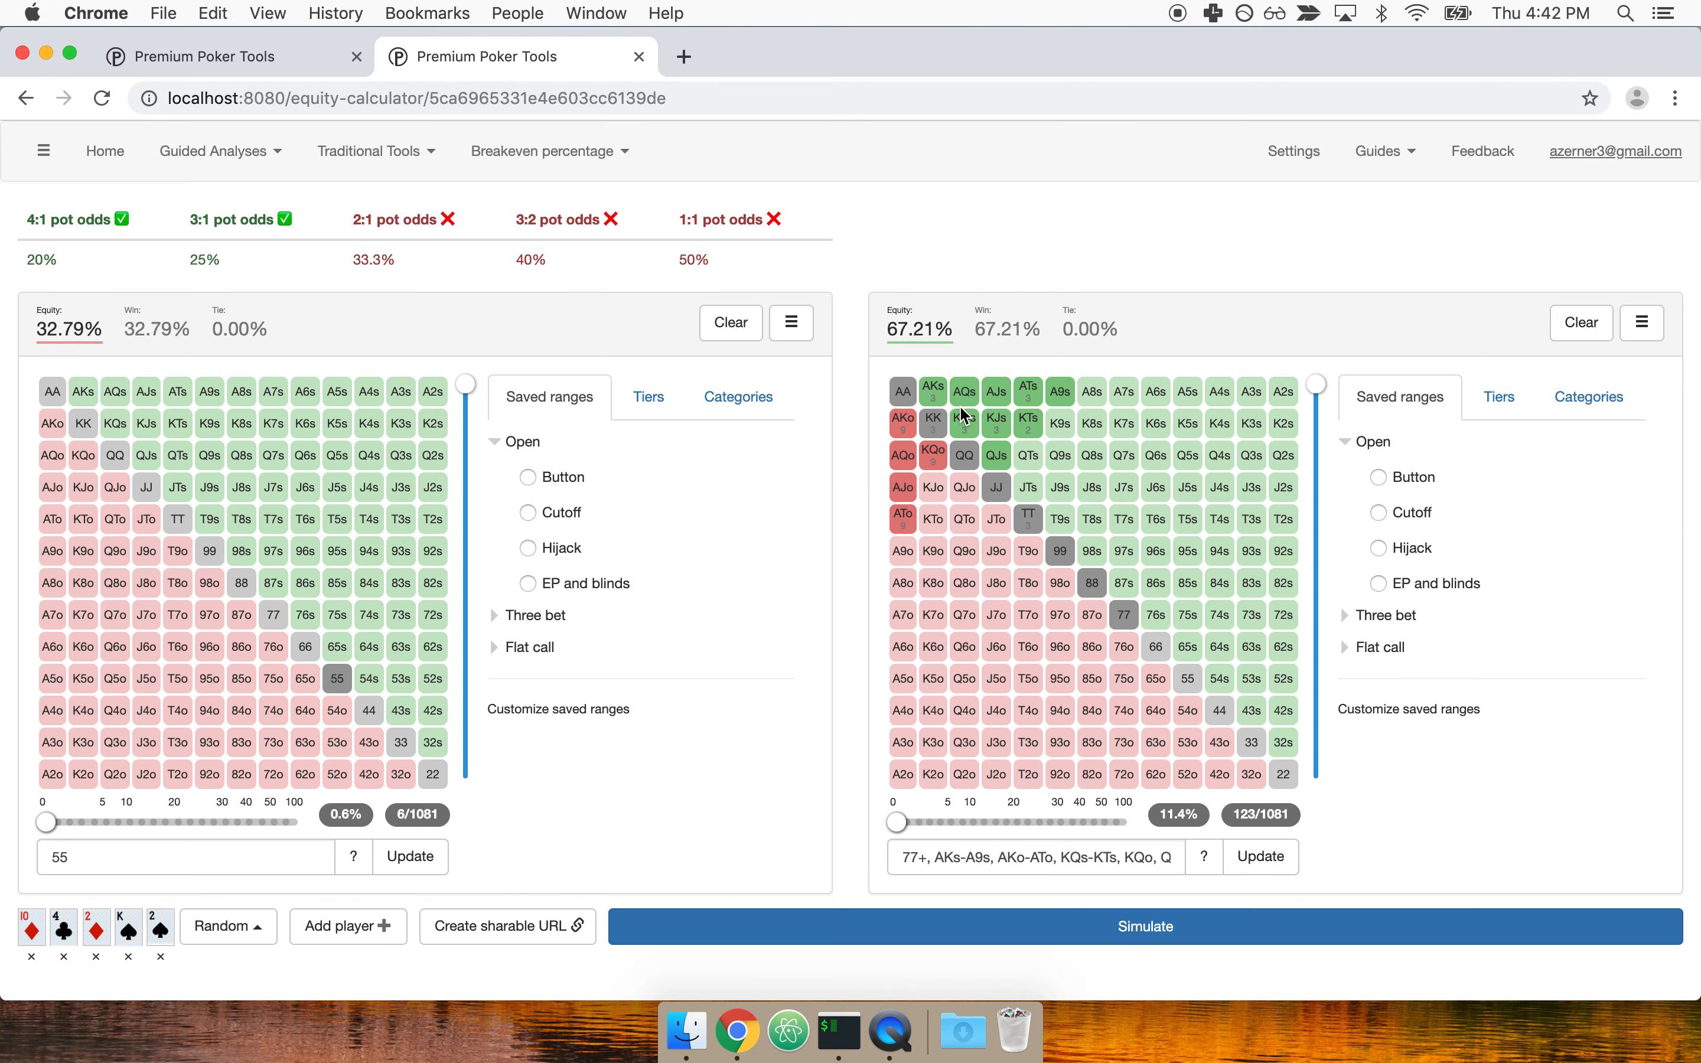
Step: Close the sharable URL dialog in the original calculator tab and return to the tab with the shared copy
{"action": "left_click", "coordinate": [337, 56]}
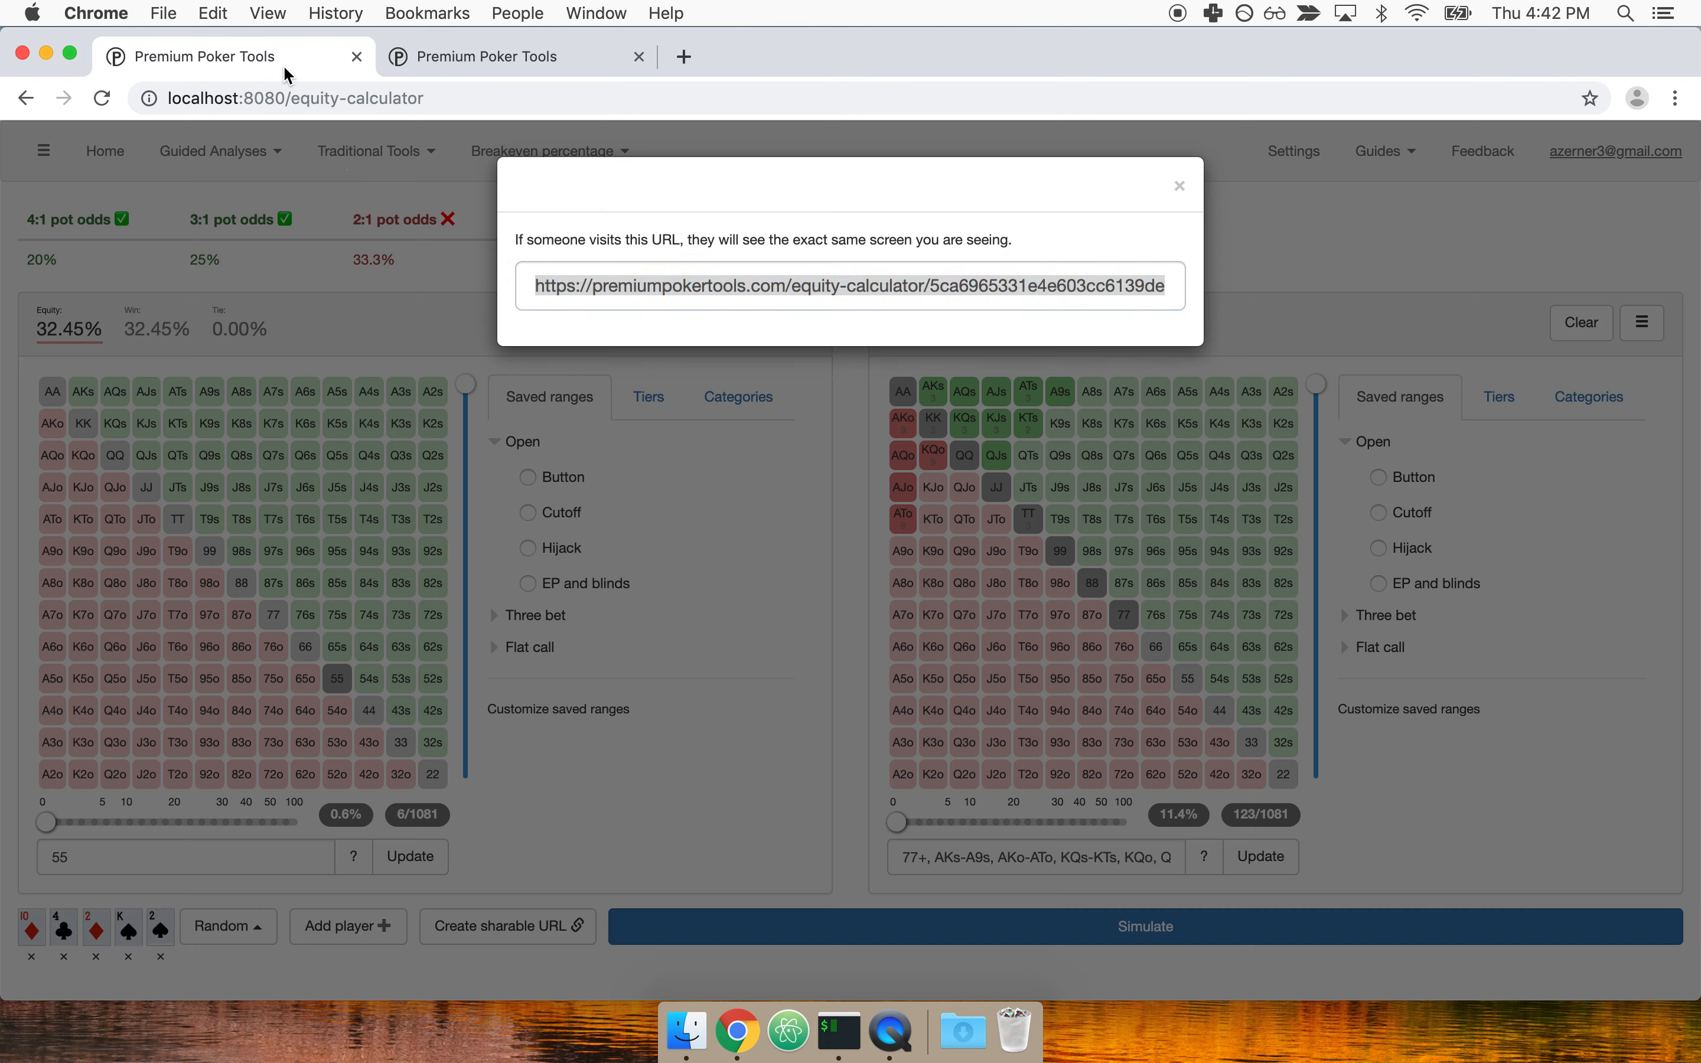
{"action": "left_click", "coordinate": [1182, 188]}
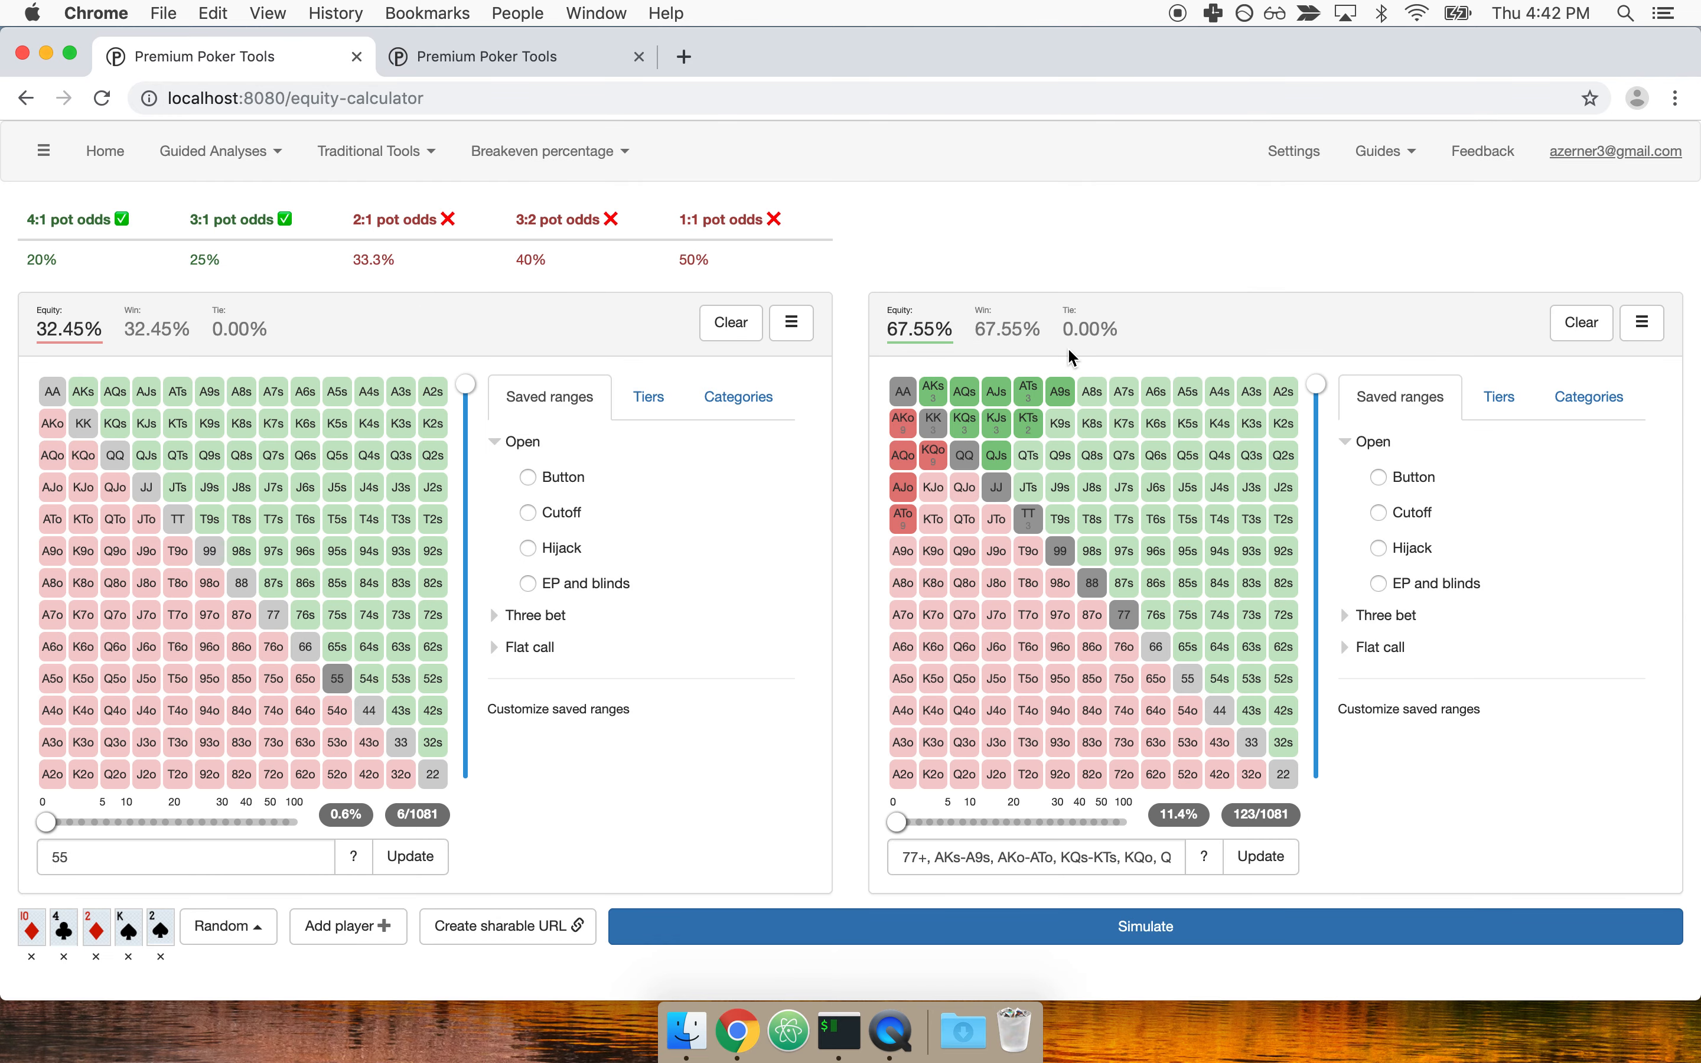
{"action": "left_click", "coordinate": [447, 53]}
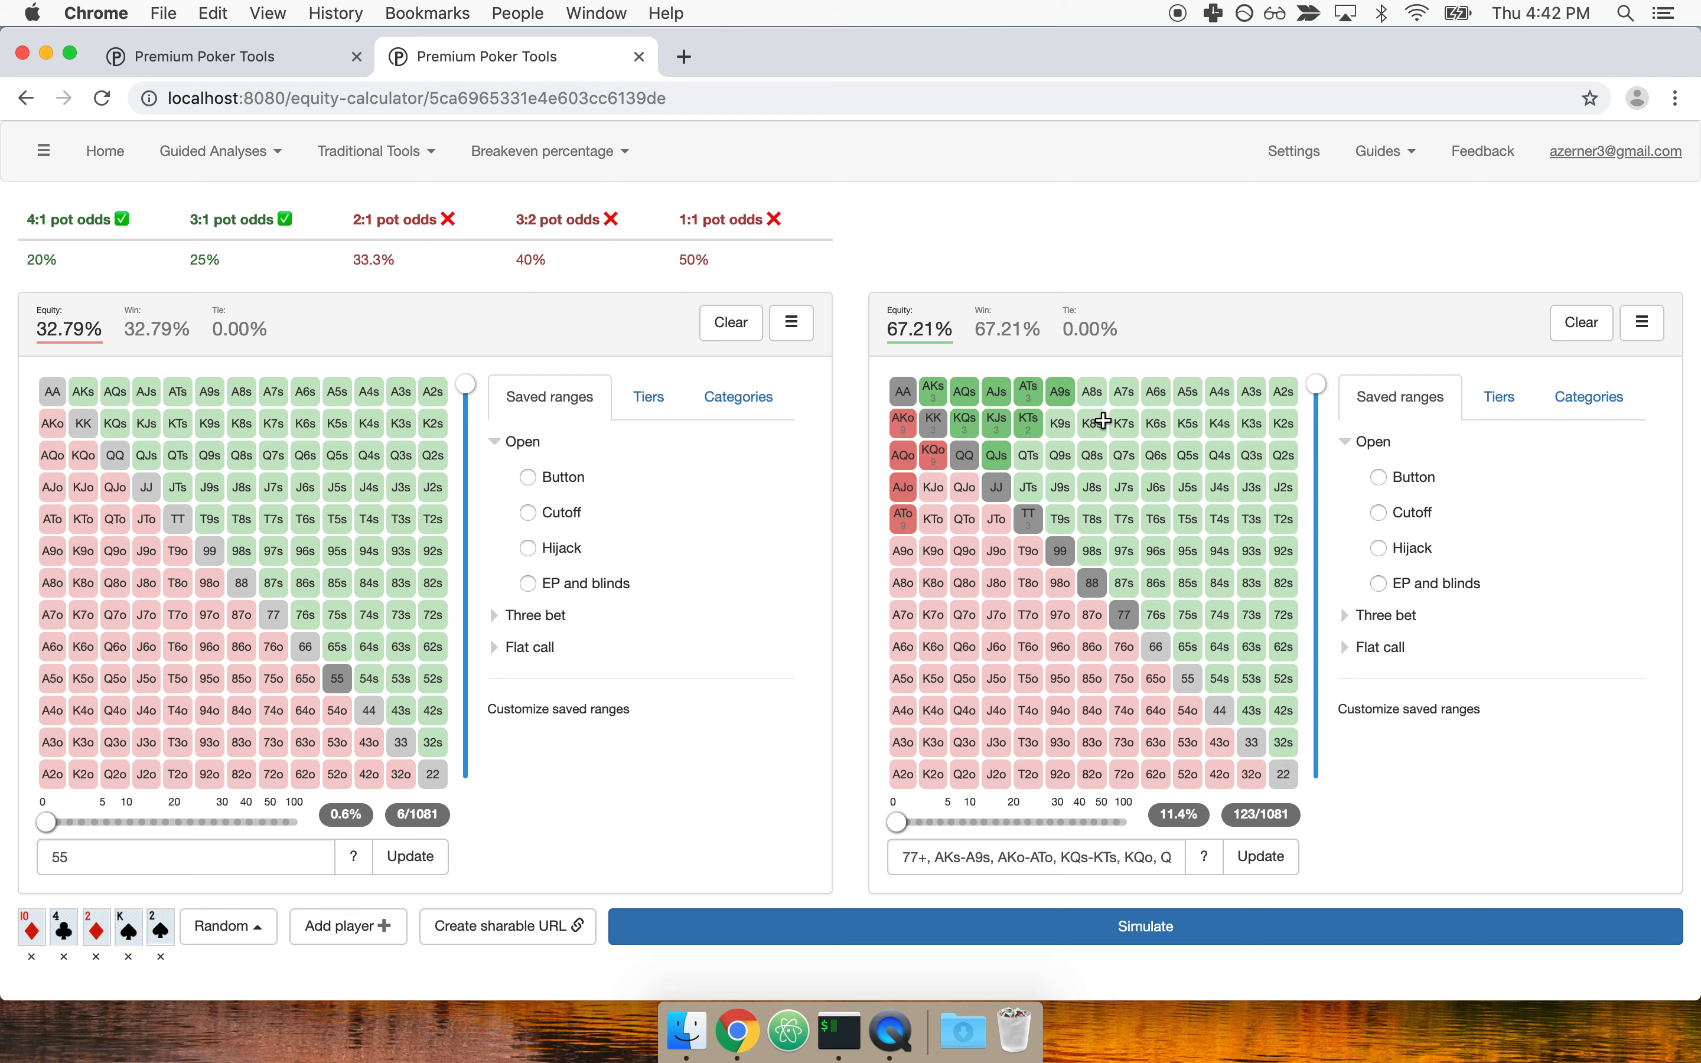
Step: Add pocket pairs 66, 55, 44, 33 and 22 to the second player's range and simulate the matchup
{"action": "left_click", "coordinate": [1156, 646]}
{"action": "left_click", "coordinate": [1188, 678]}
{"action": "left_click", "coordinate": [1220, 710]}
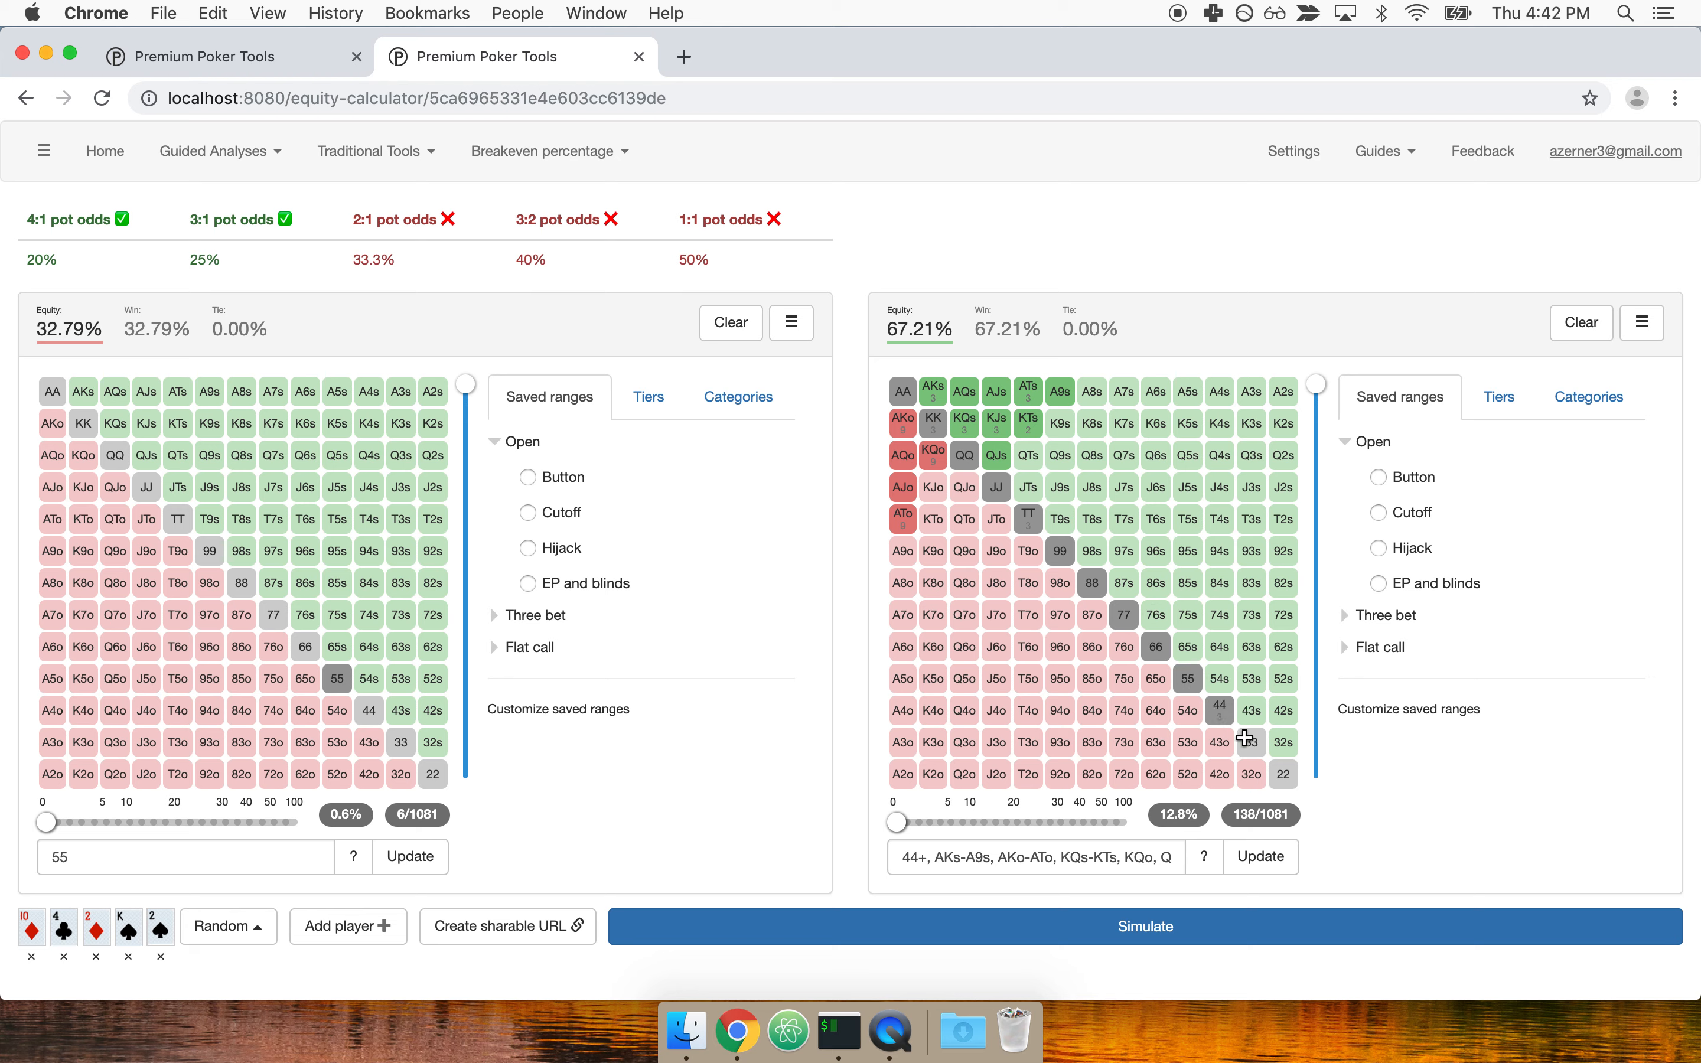
{"action": "left_click", "coordinate": [1250, 741]}
{"action": "left_click", "coordinate": [1284, 775]}
{"action": "left_click", "coordinate": [1277, 926]}
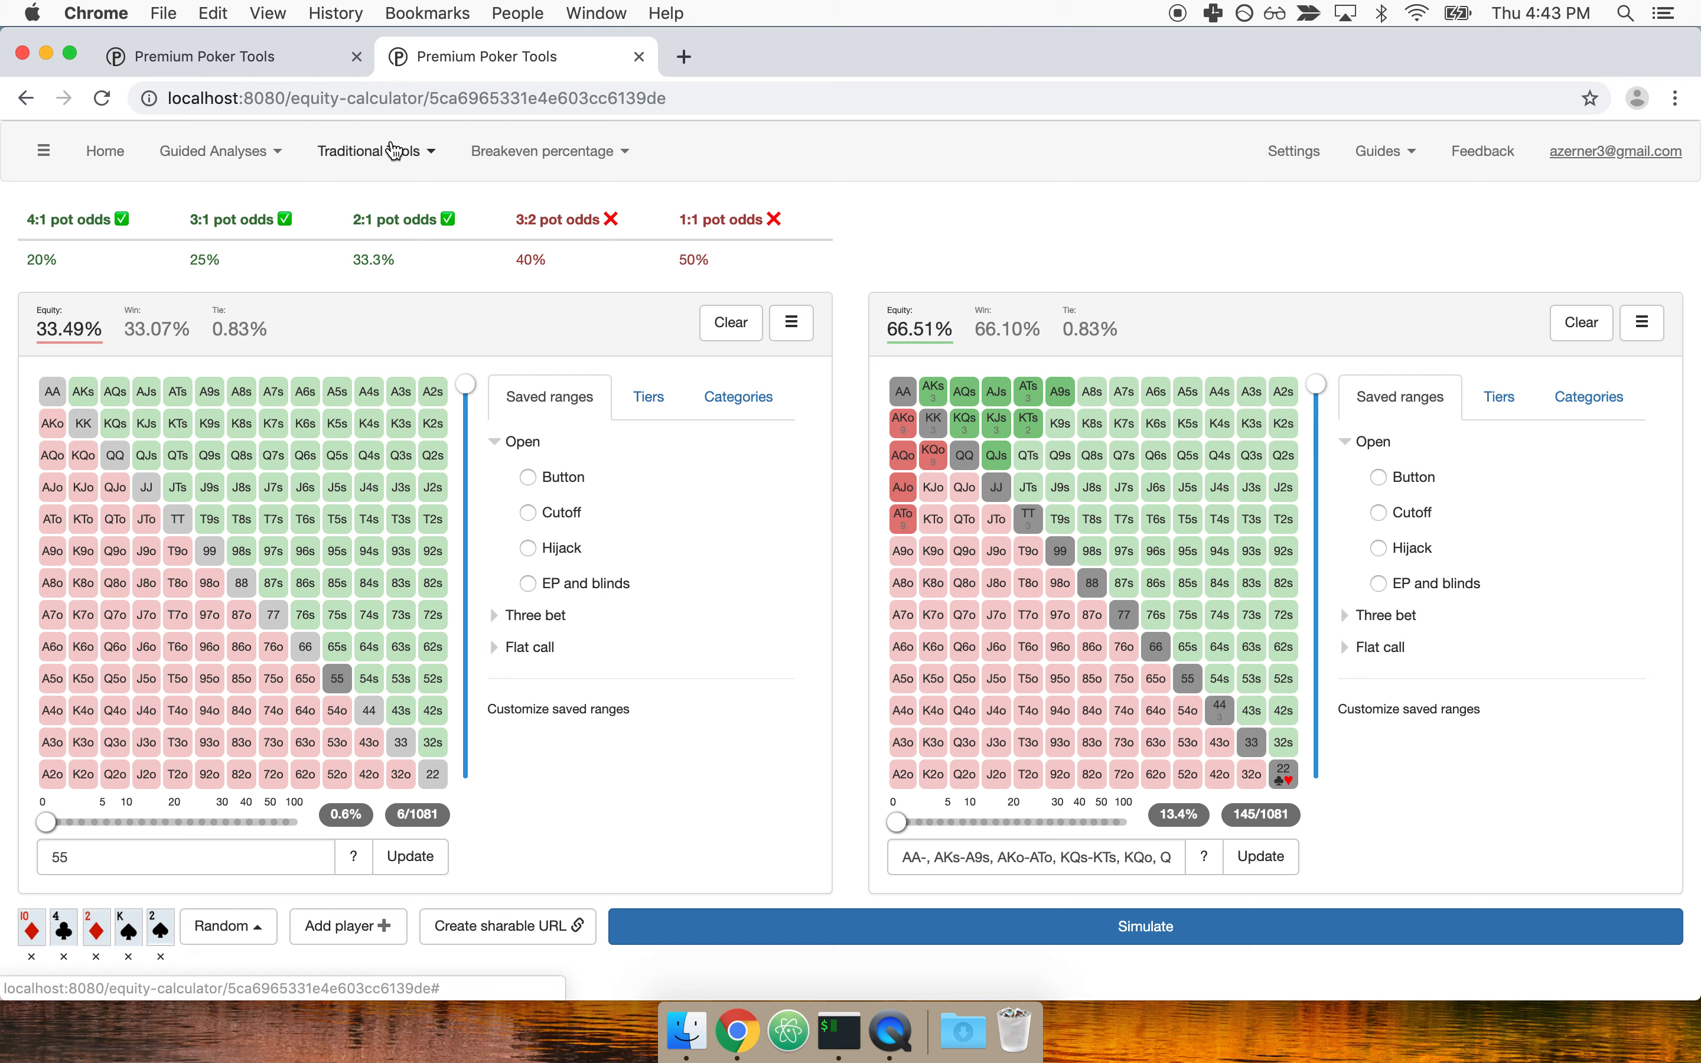
{"action": "left_click", "coordinate": [422, 149]}
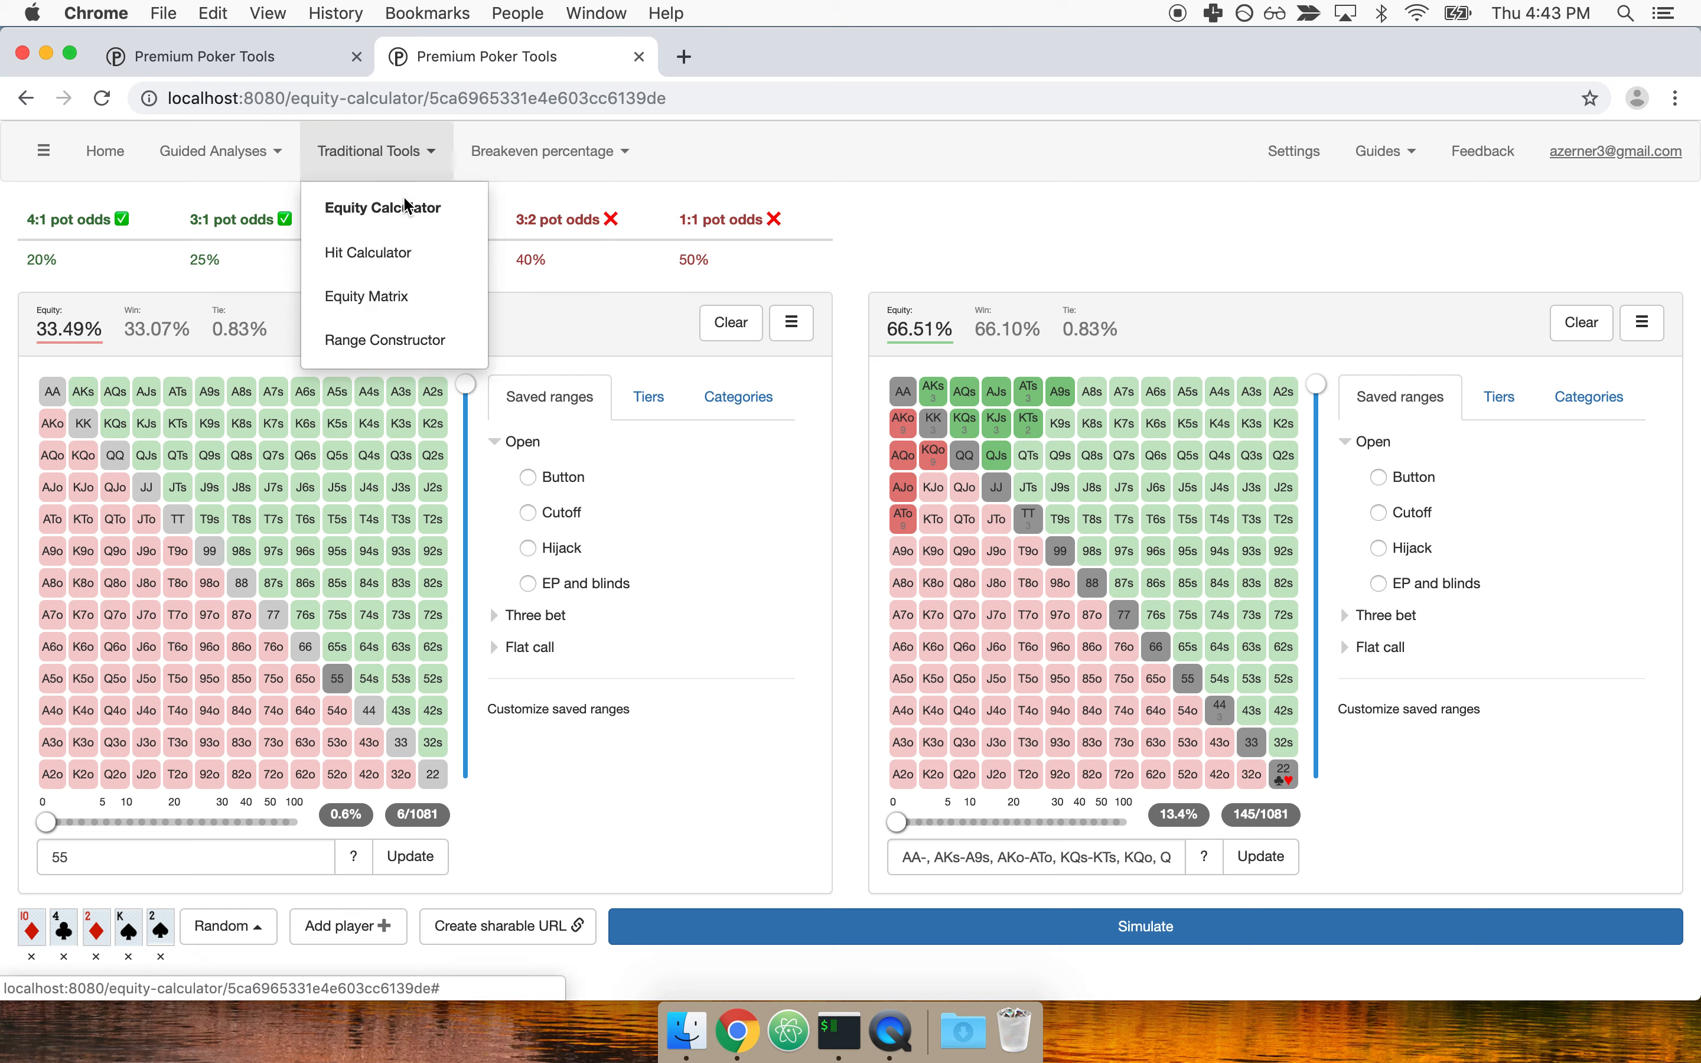
{"action": "left_click", "coordinate": [786, 583]}
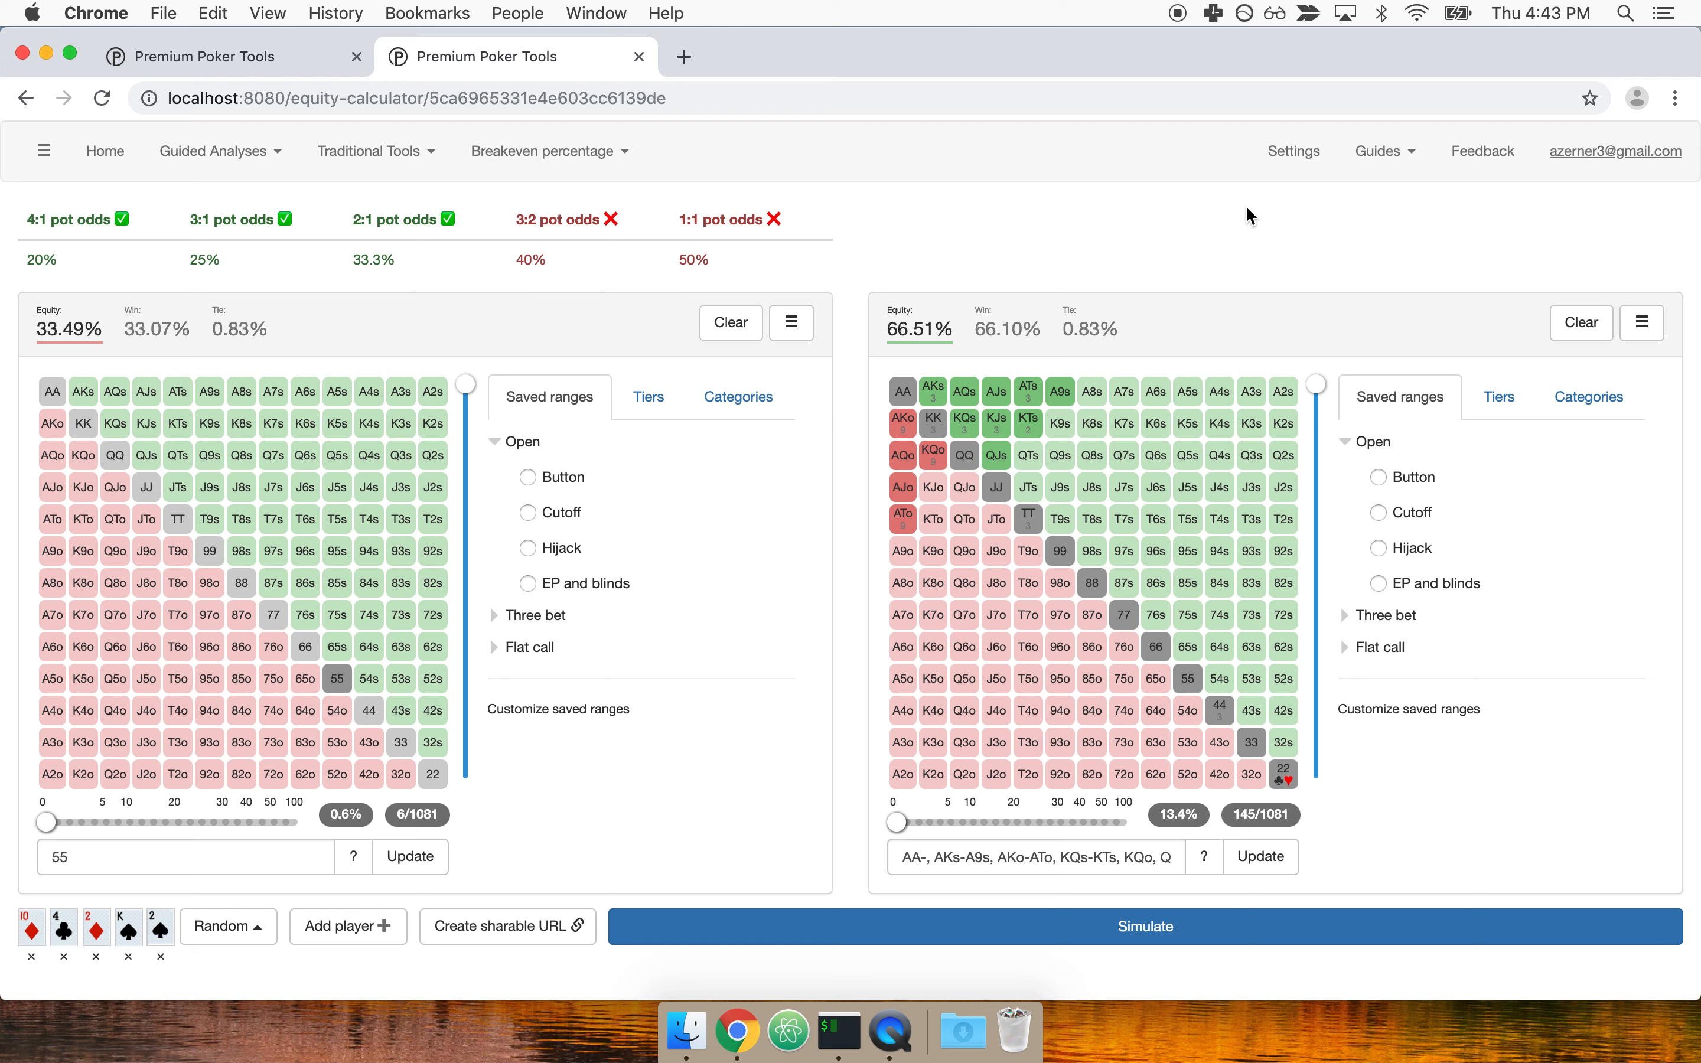